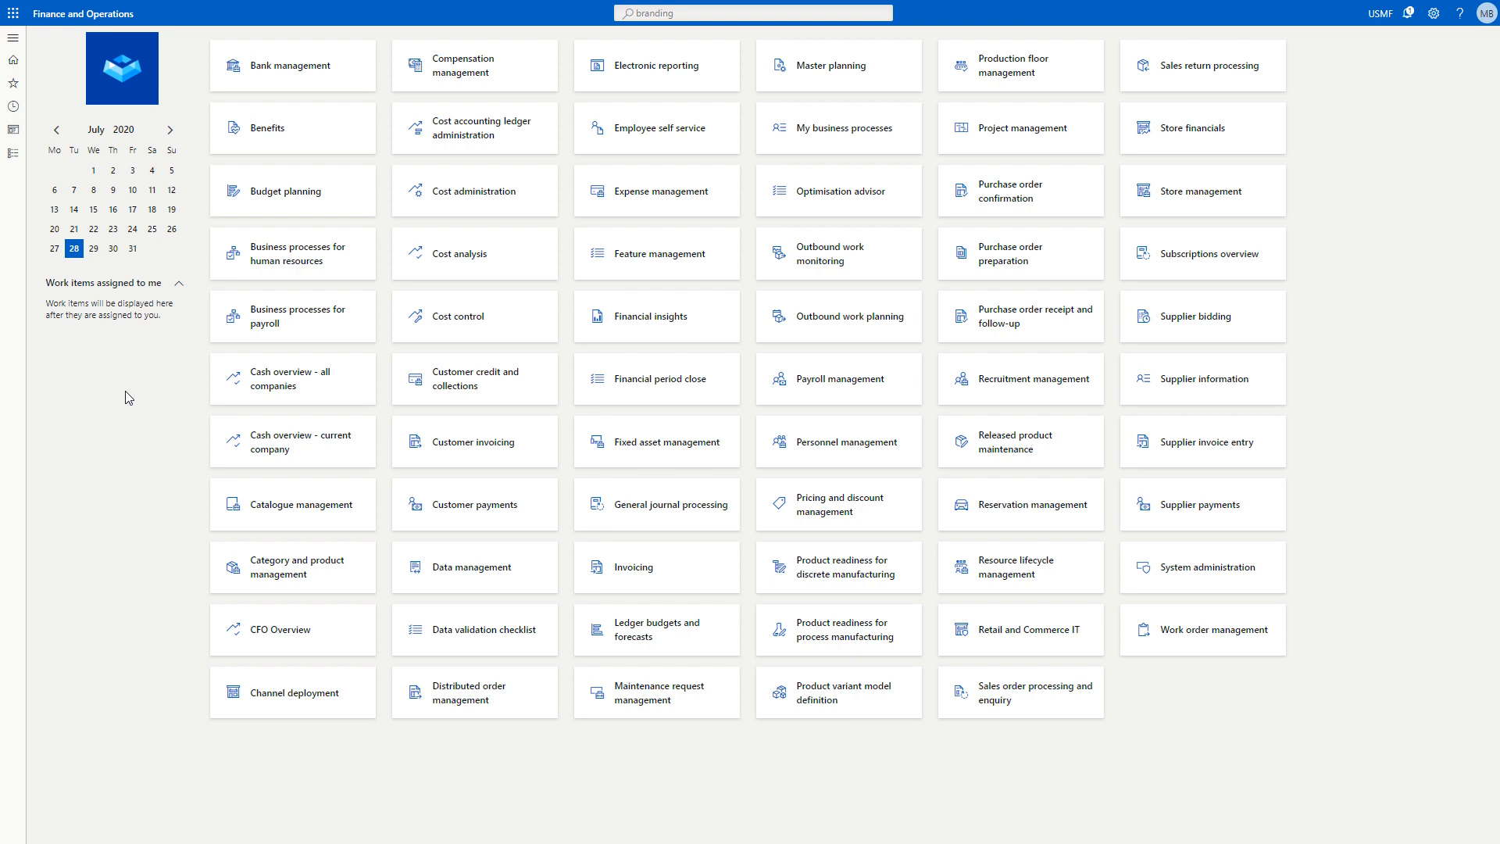
# Open the list of all quotations in the Sales and marketing module
pyautogui.click(20, 45)
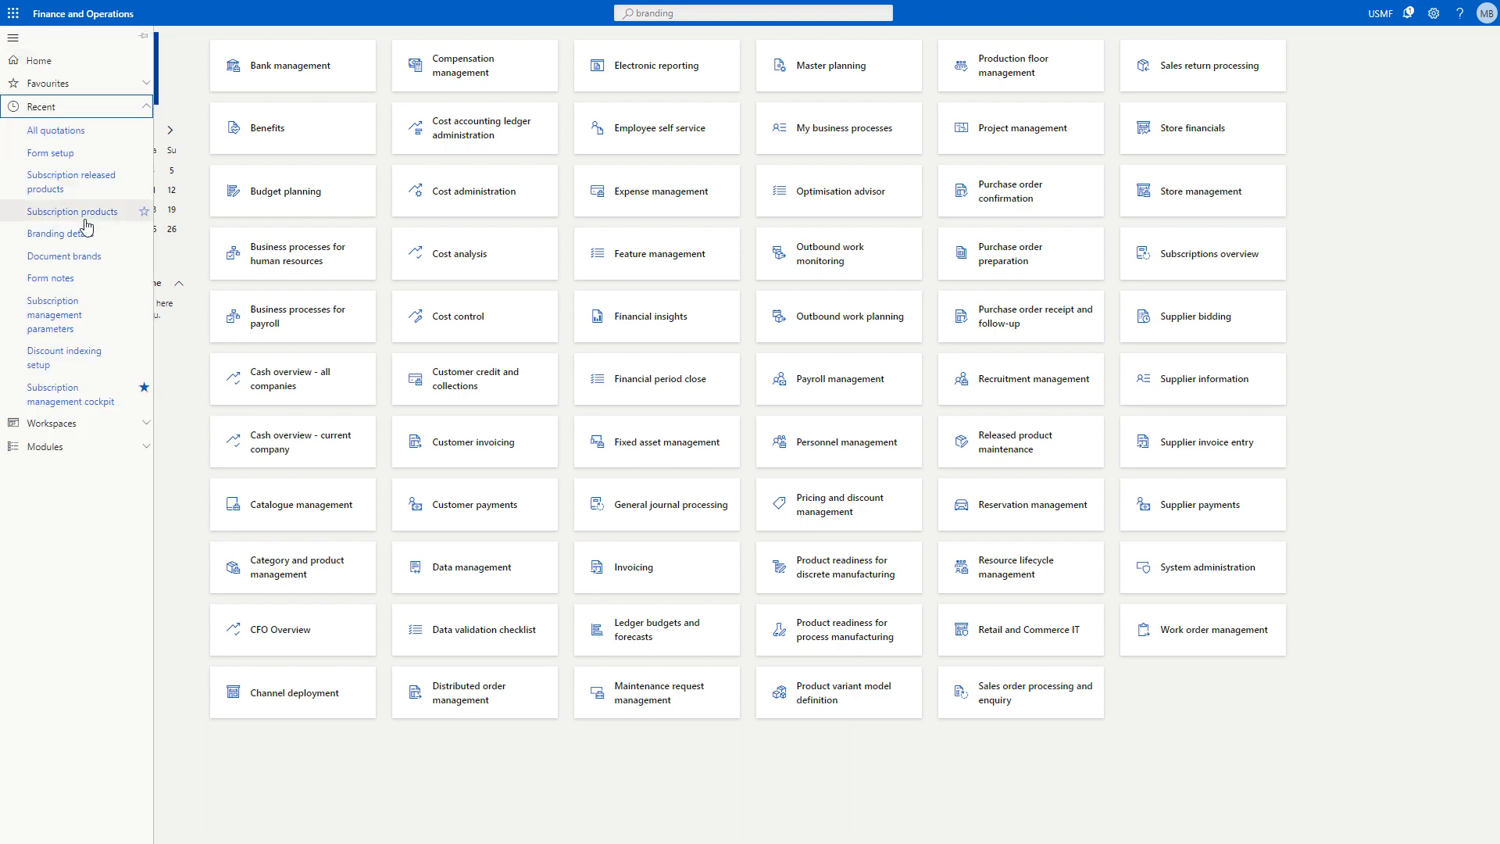
pyautogui.click(91, 107)
pyautogui.click(77, 154)
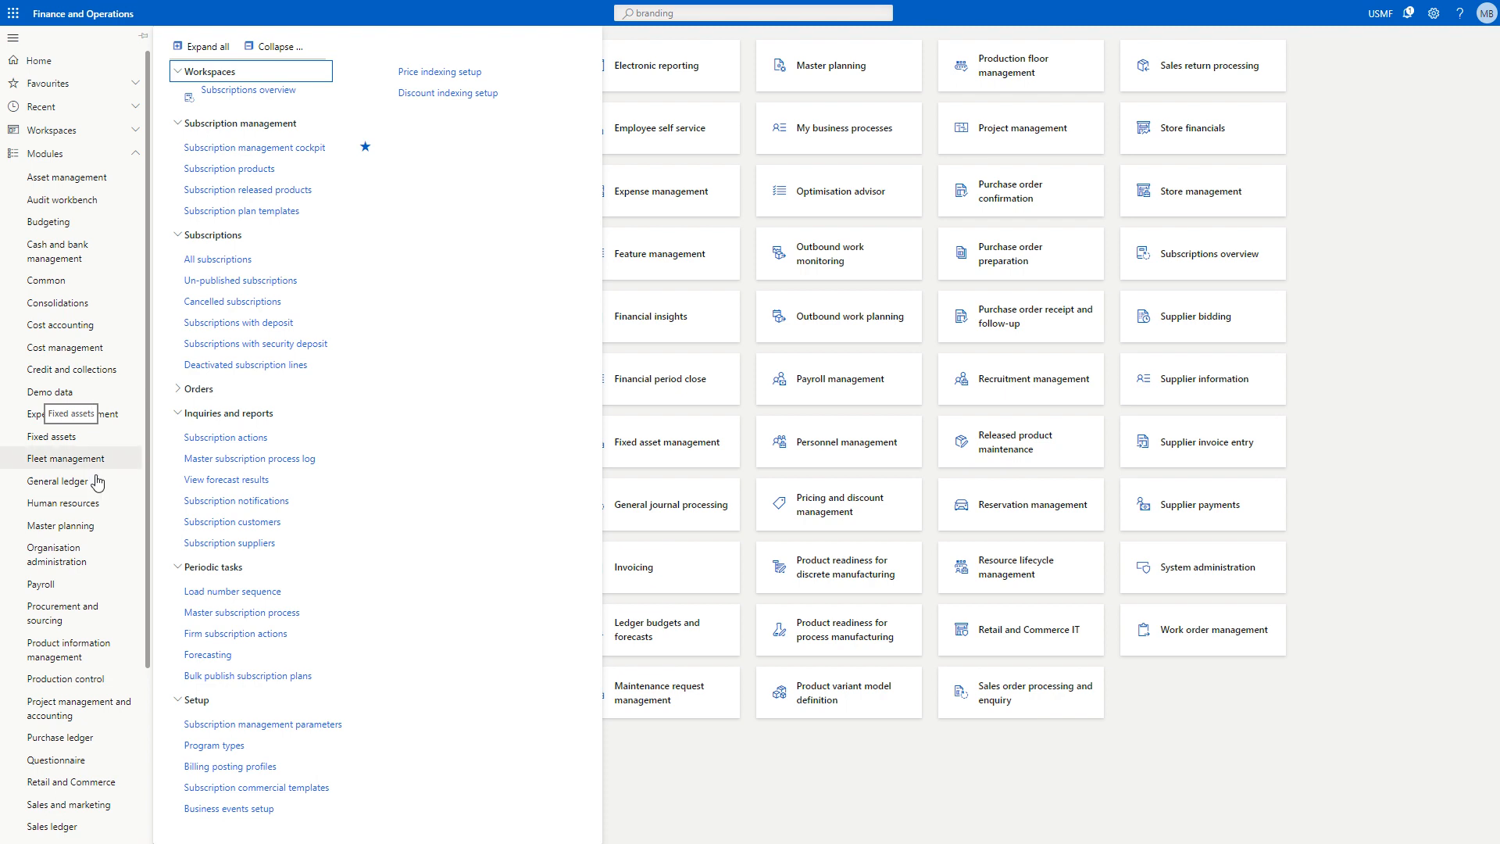
pyautogui.scroll(-3, 97, 390)
pyautogui.click(97, 592)
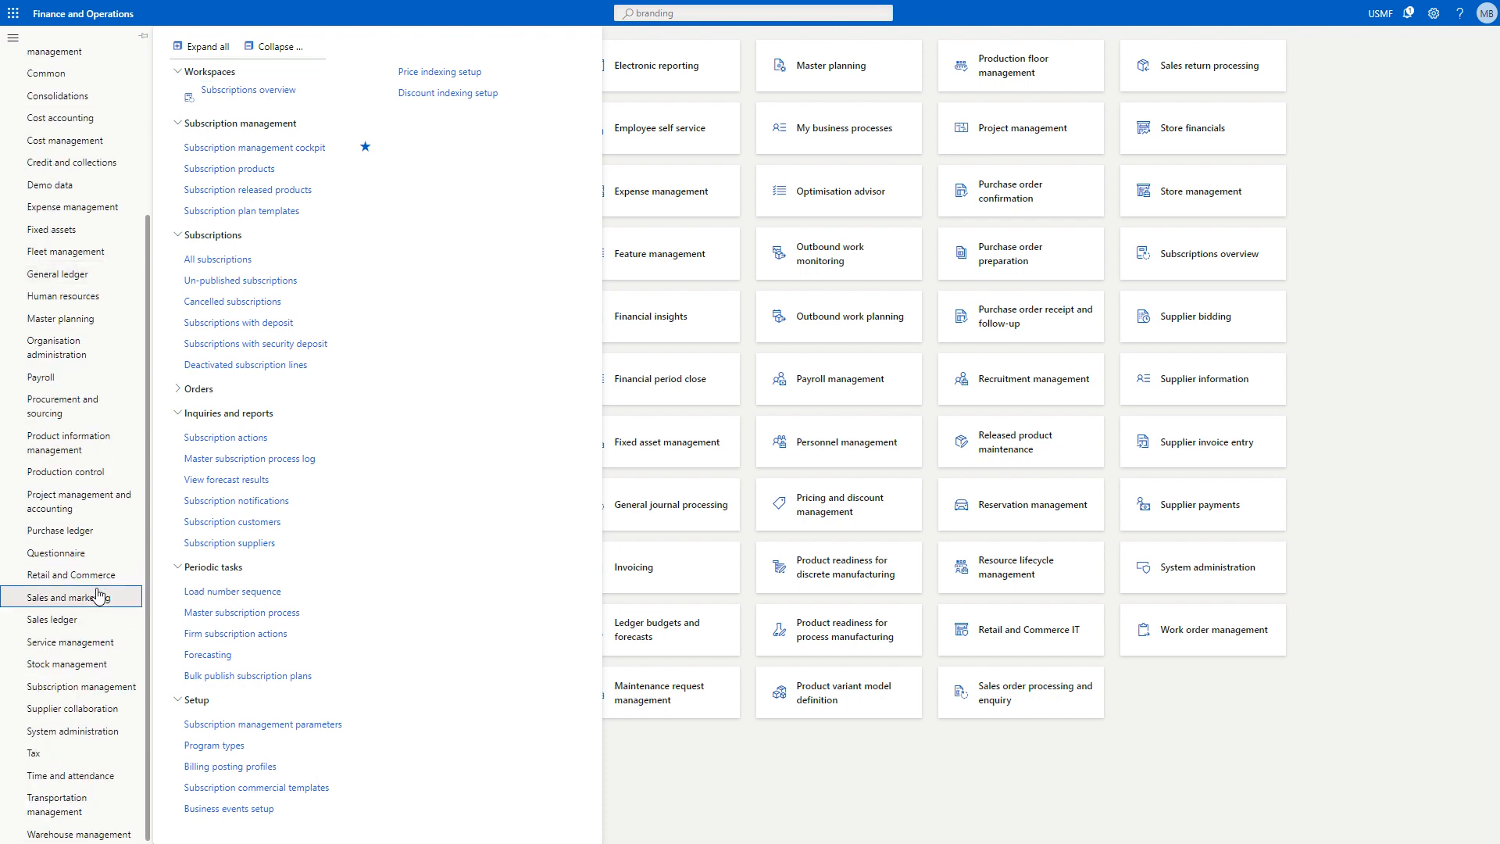
pyautogui.click(223, 262)
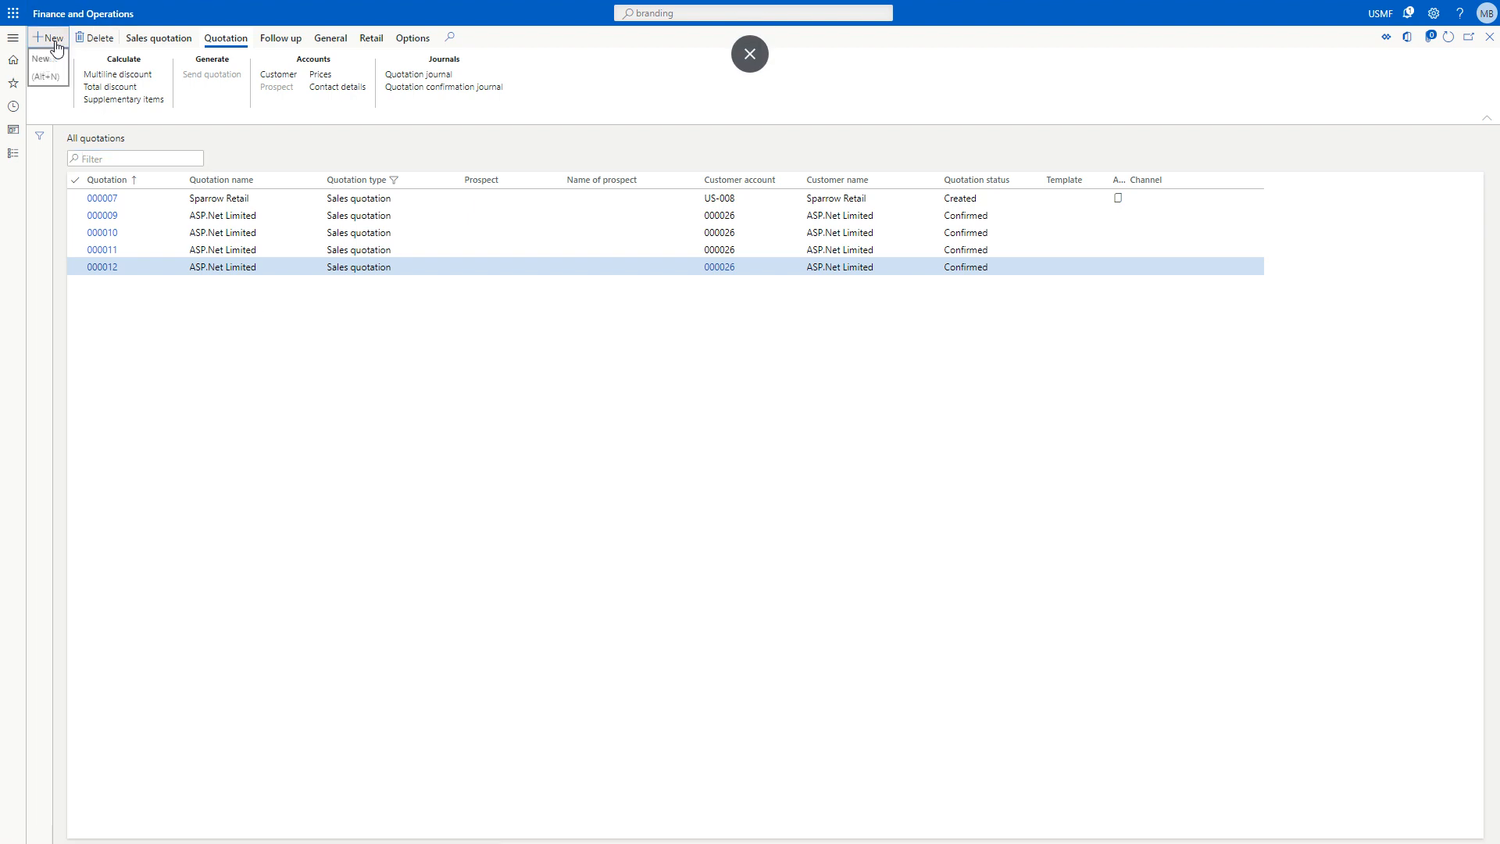
# Create a new quotation with account type Customer for the customer ASP.Net Limited
pyautogui.hotkey('alt', 'n')
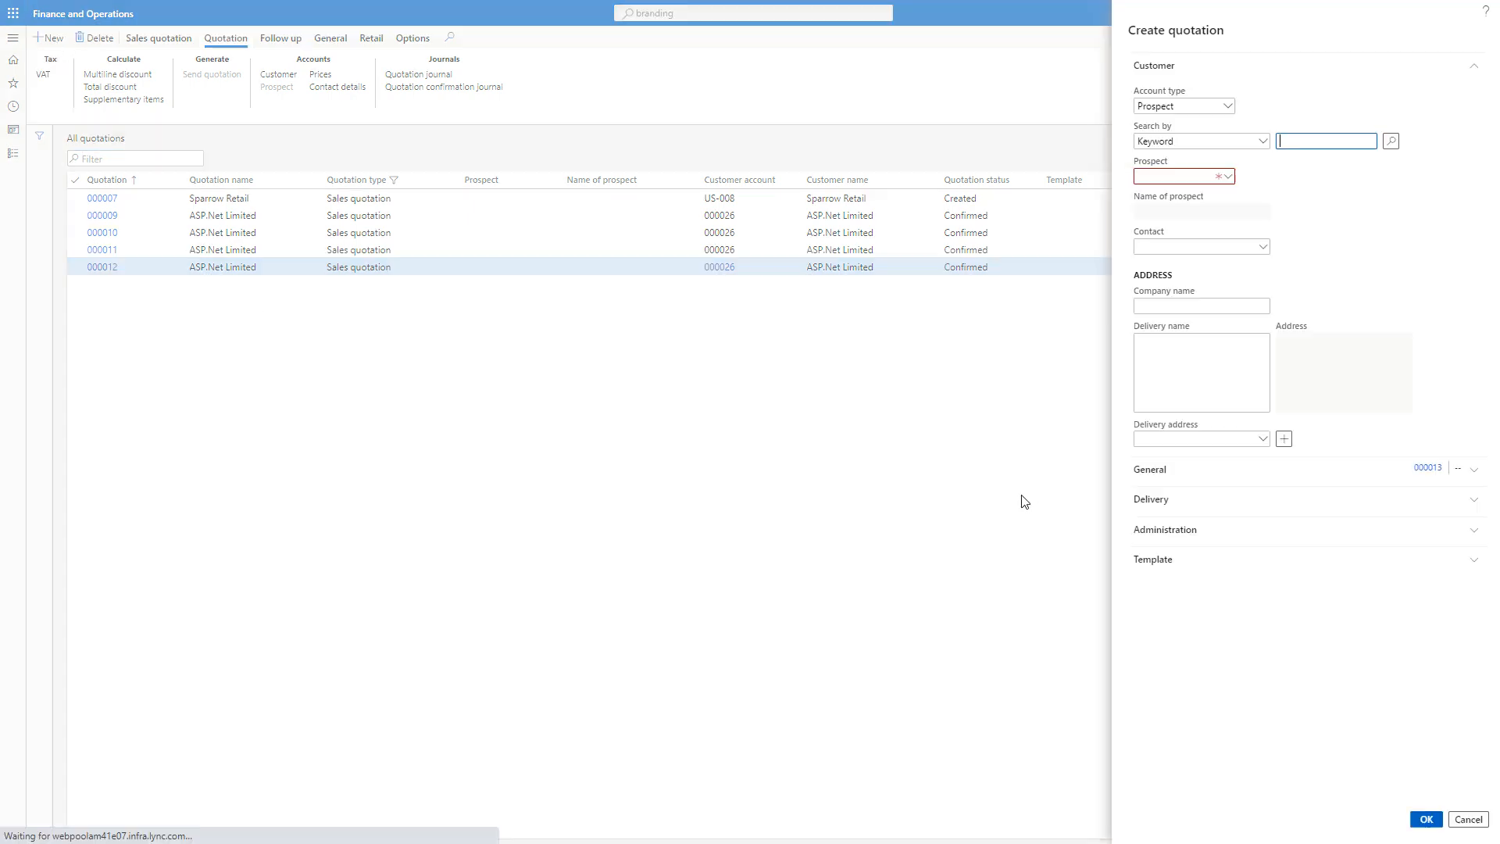
pyautogui.click(1230, 110)
pyautogui.click(1231, 110)
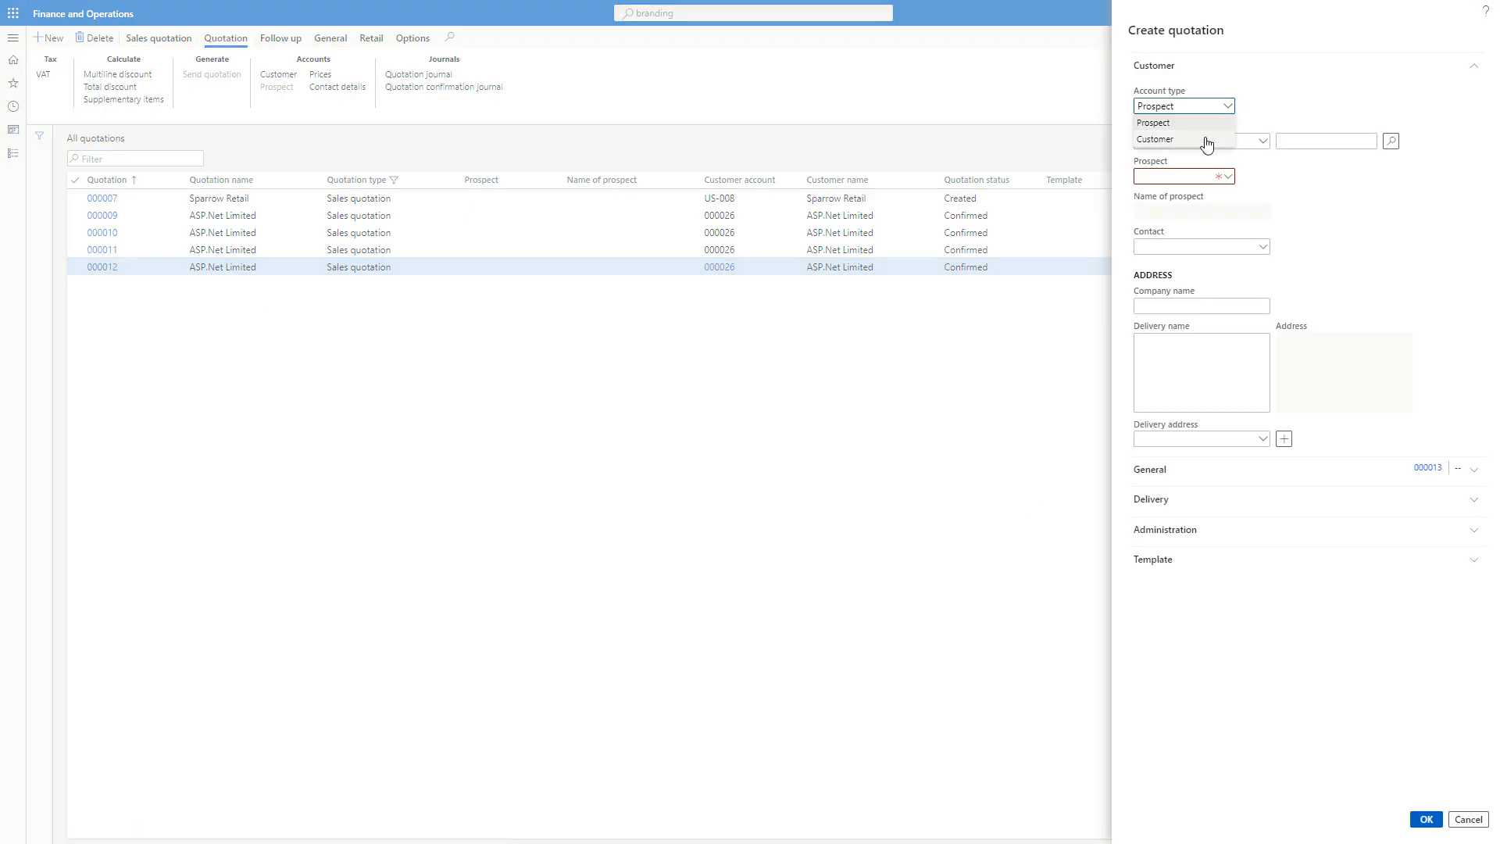
pyautogui.click(1208, 141)
pyautogui.click(1233, 181)
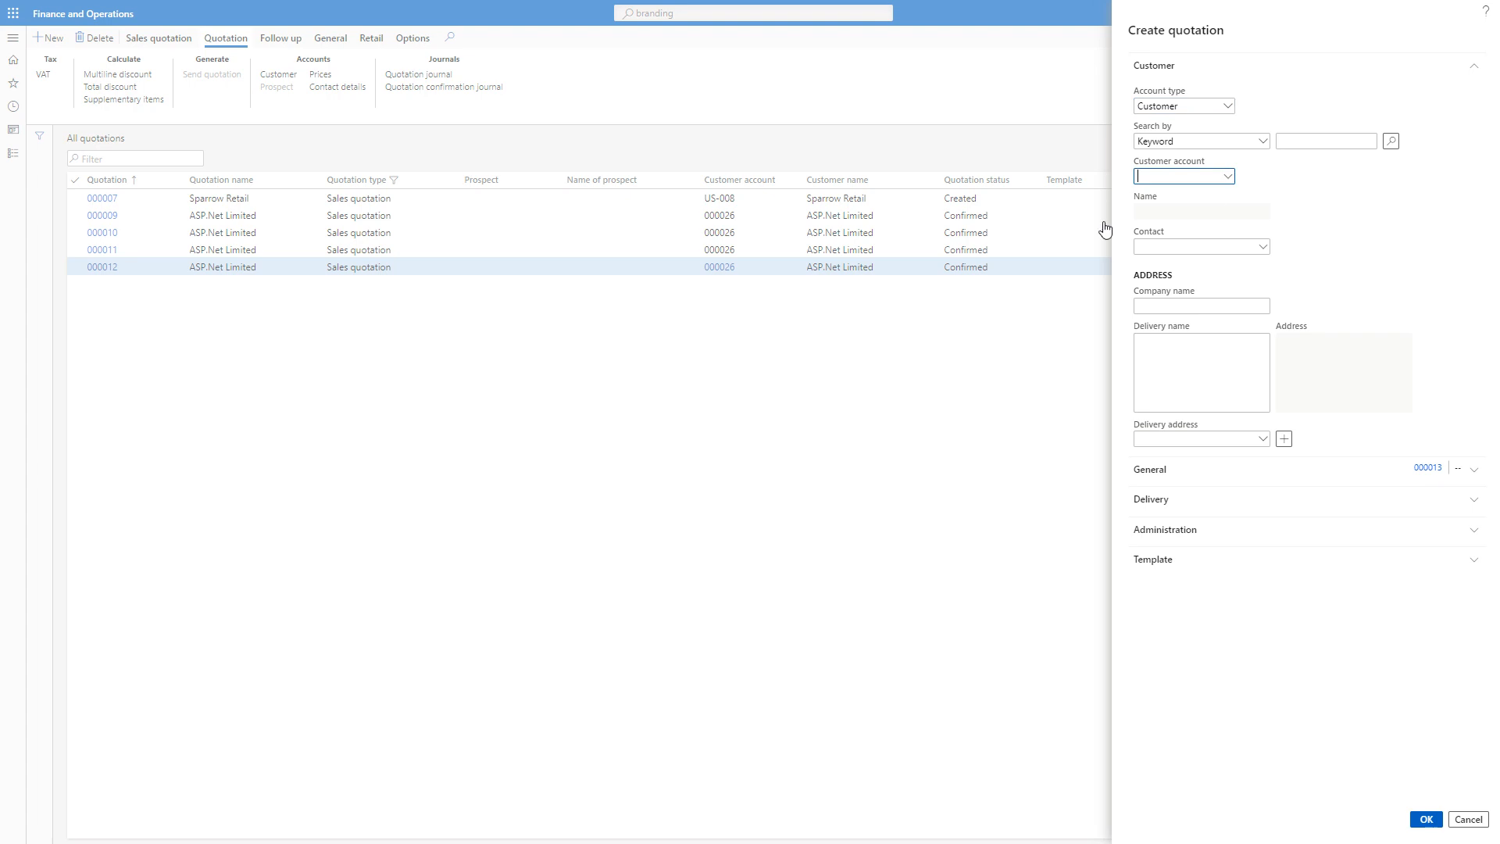
pyautogui.click(727, 217)
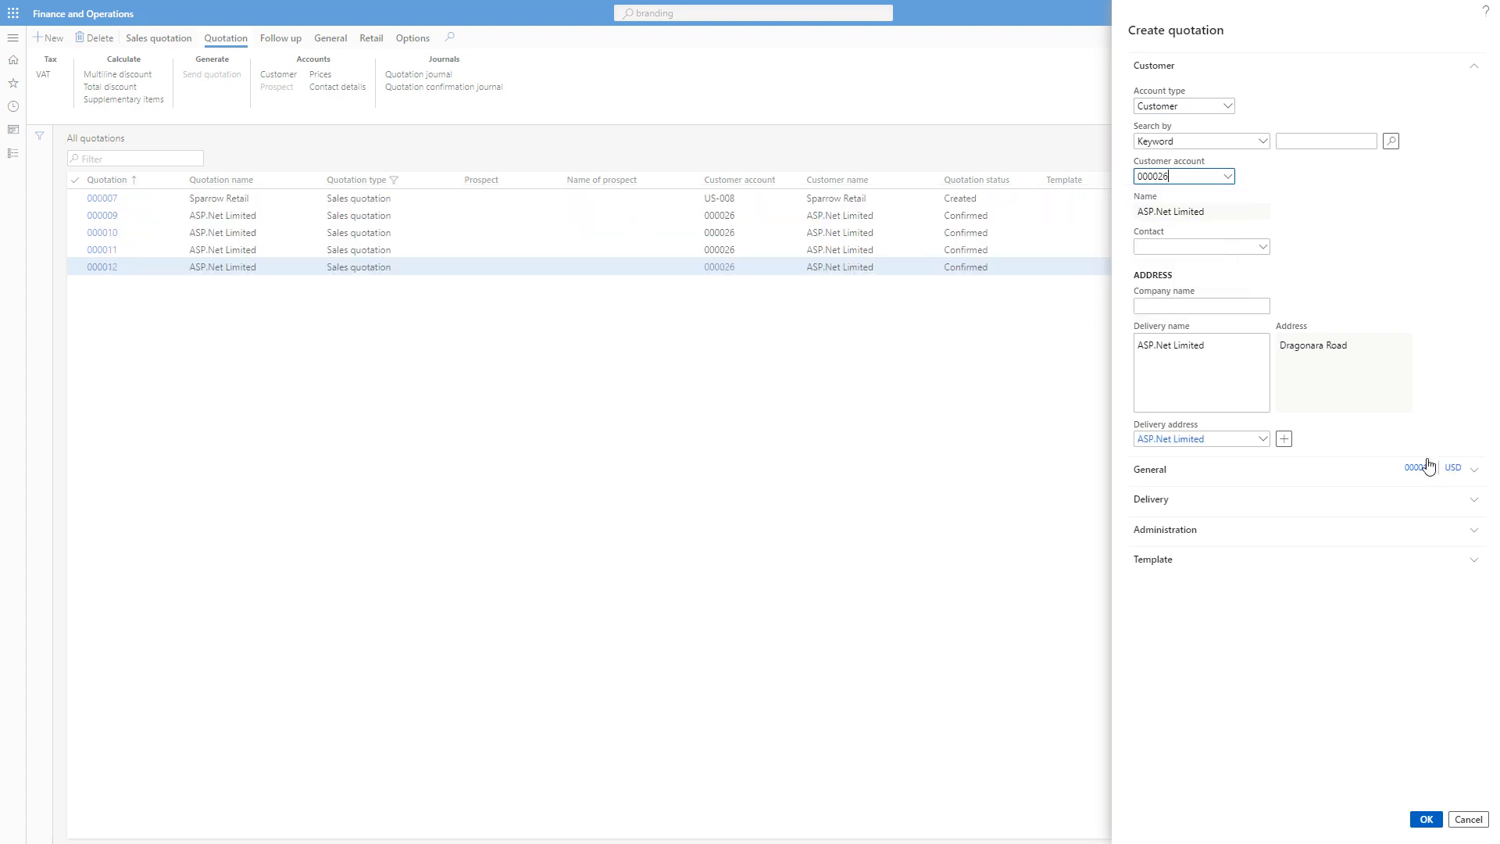
pyautogui.click(1429, 819)
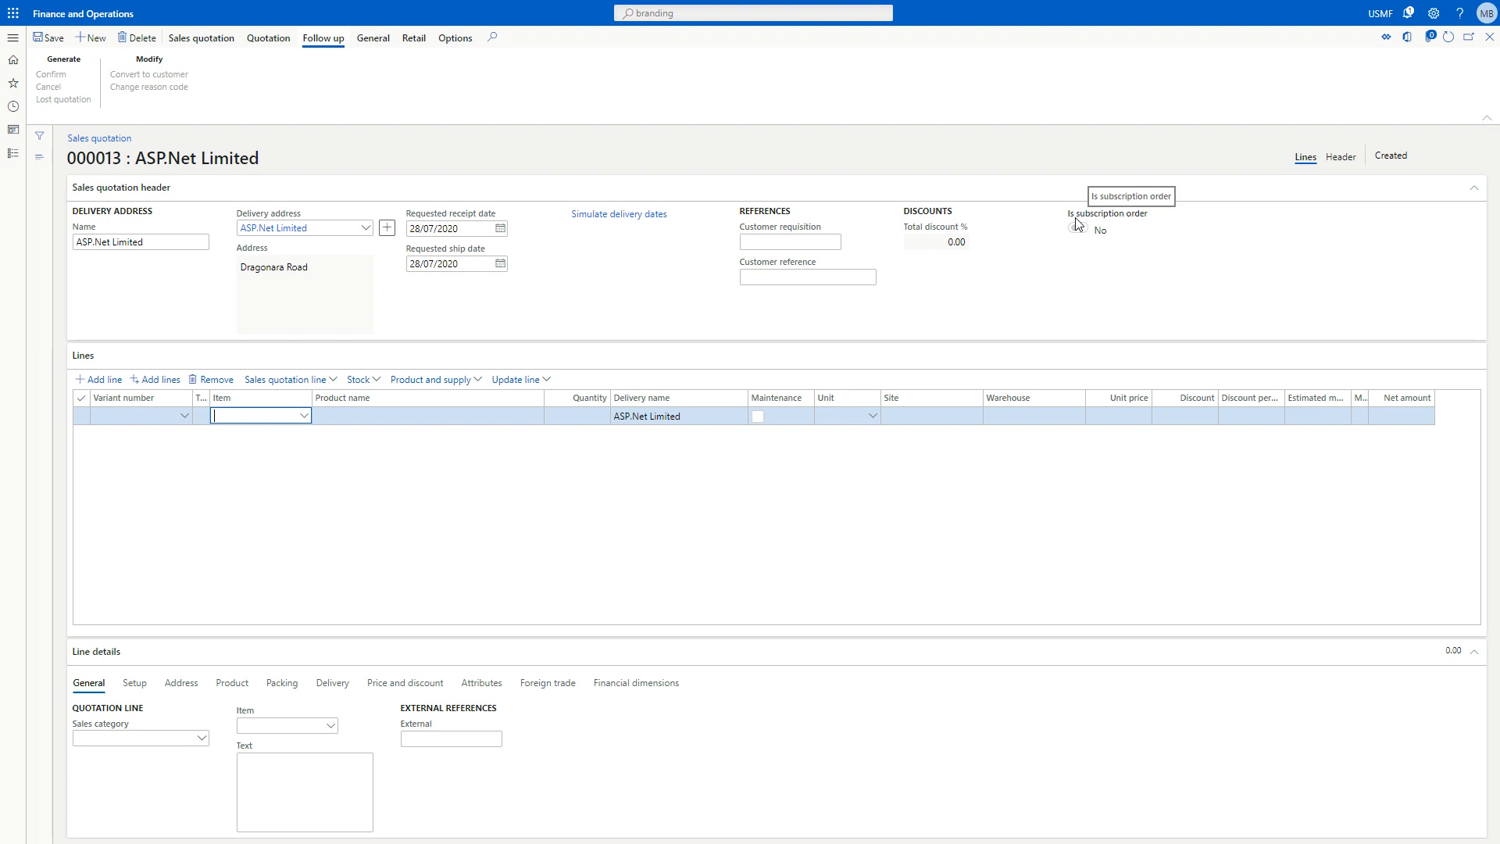
# Enter item CSP-0128, Dynamics 365 Unified Operations Plan, on the quotation line and try to save the quotation
pyautogui.click(269, 414)
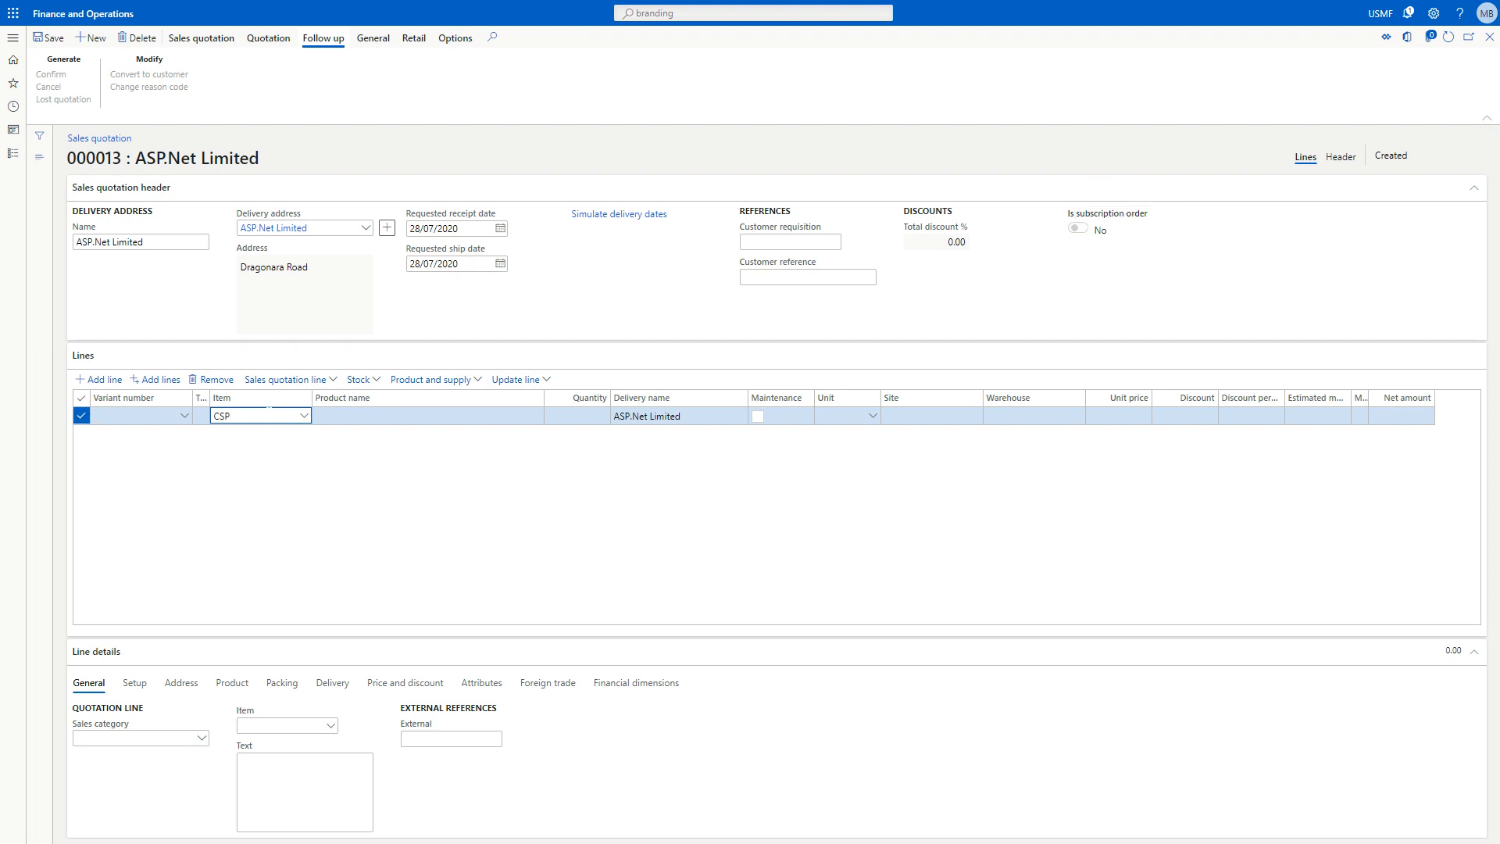
pyautogui.write('CSP')
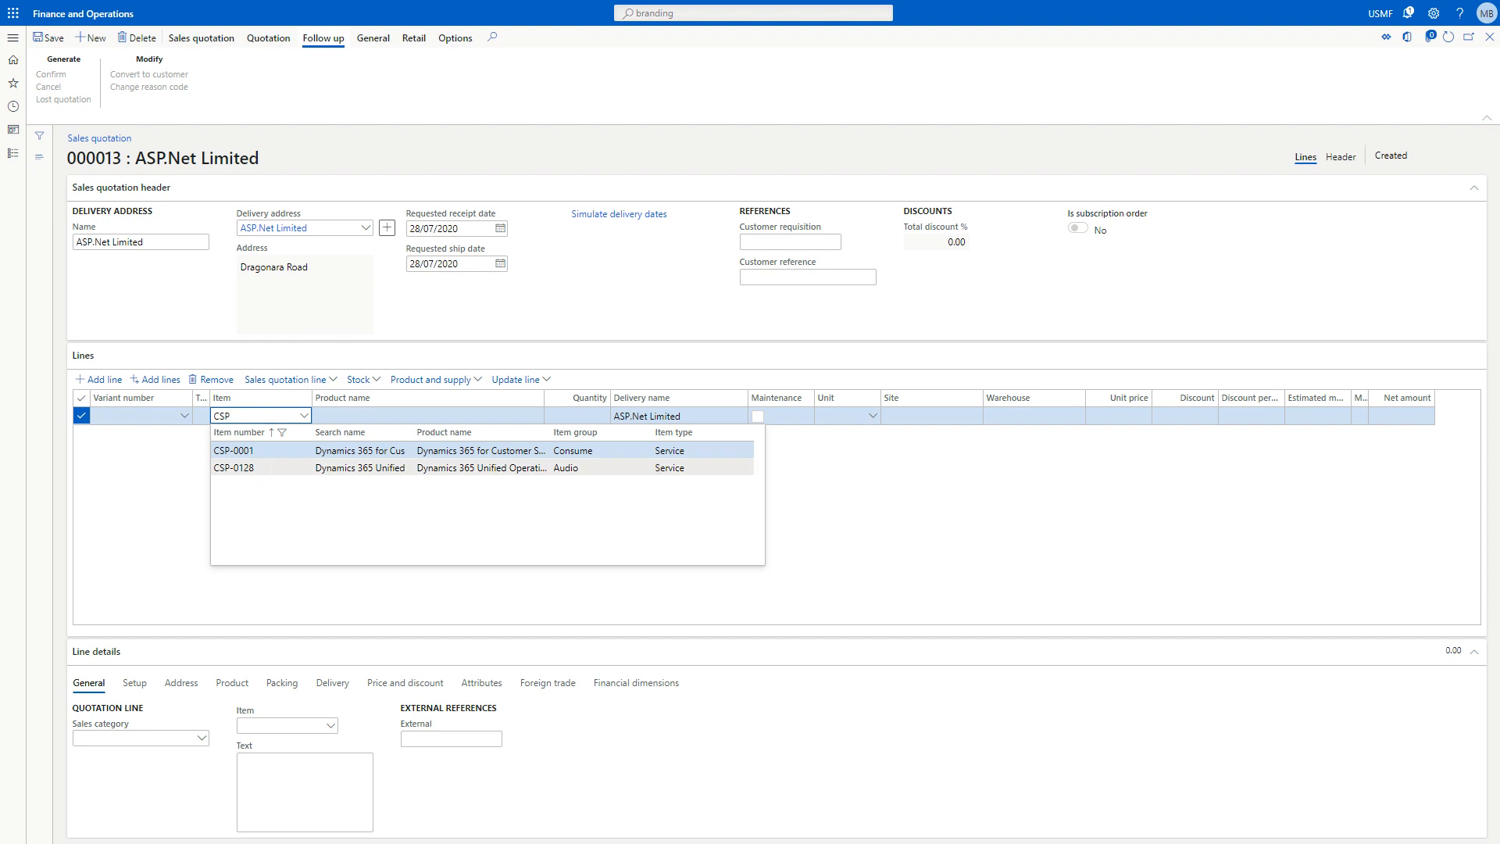
pyautogui.click(283, 467)
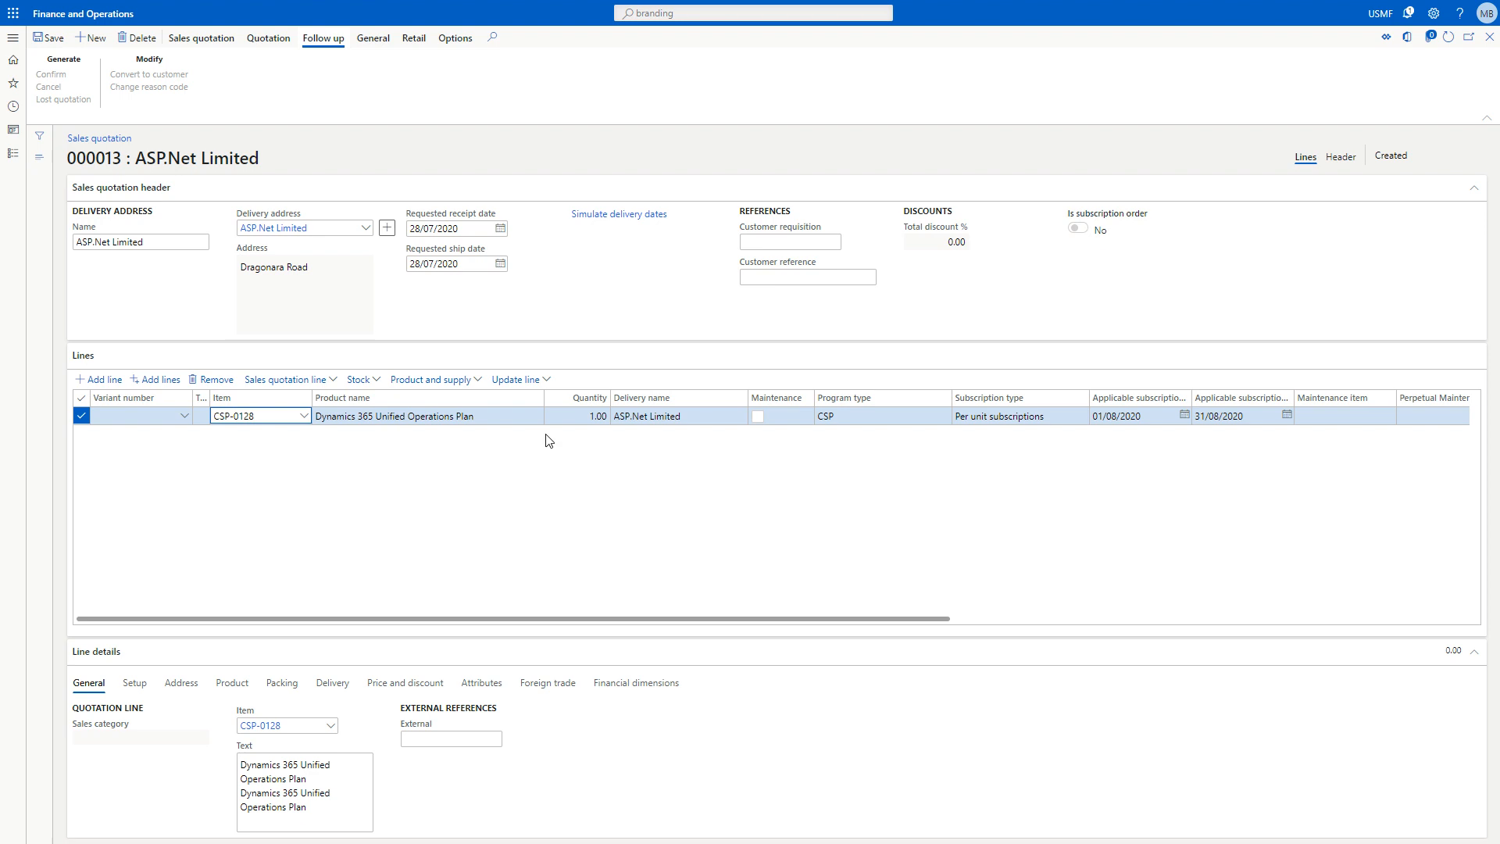
pyautogui.click(48, 37)
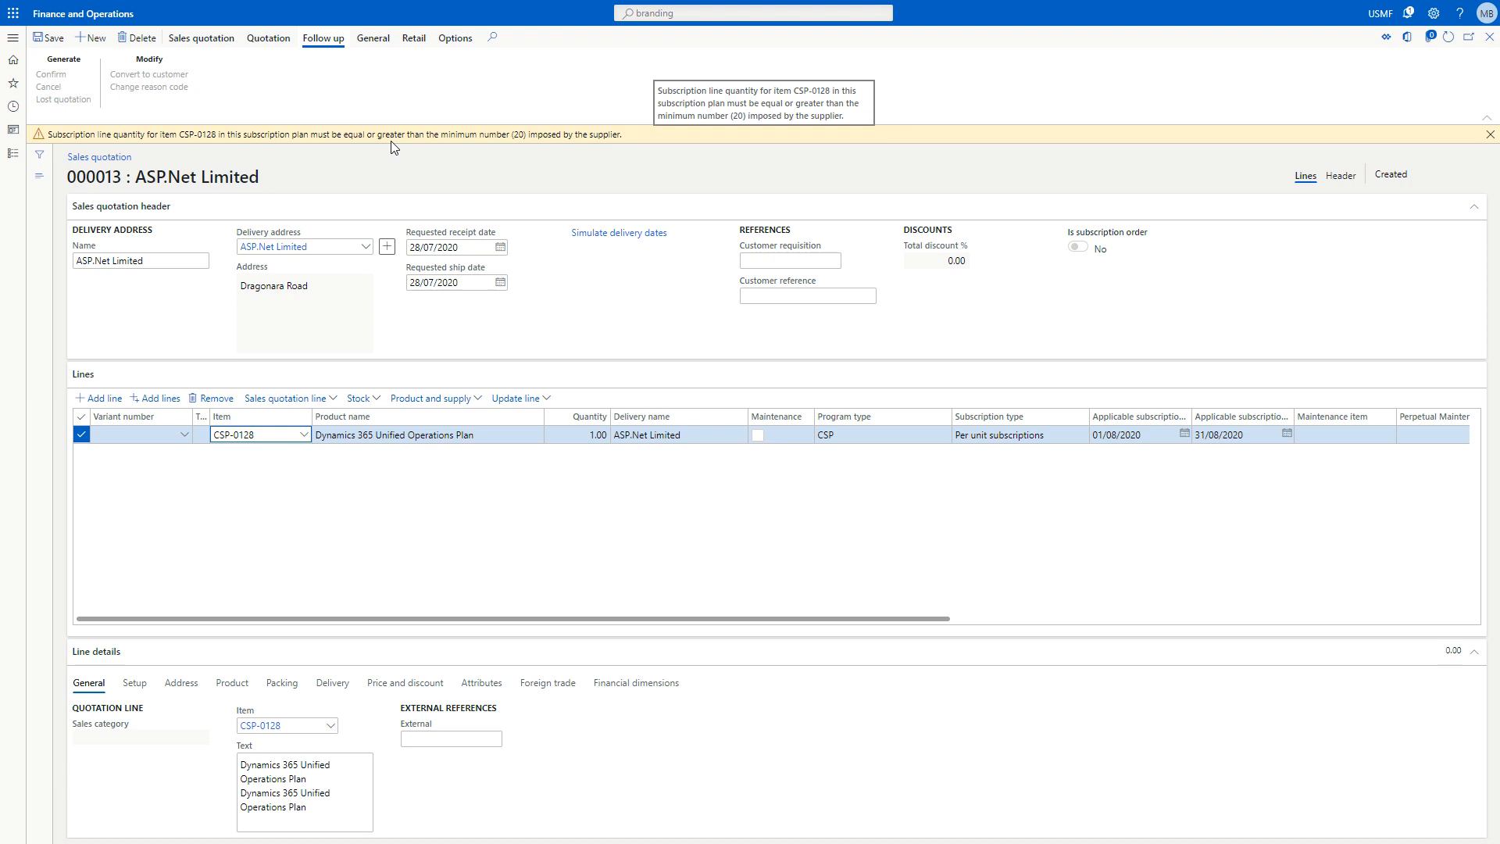
pyautogui.click(1490, 135)
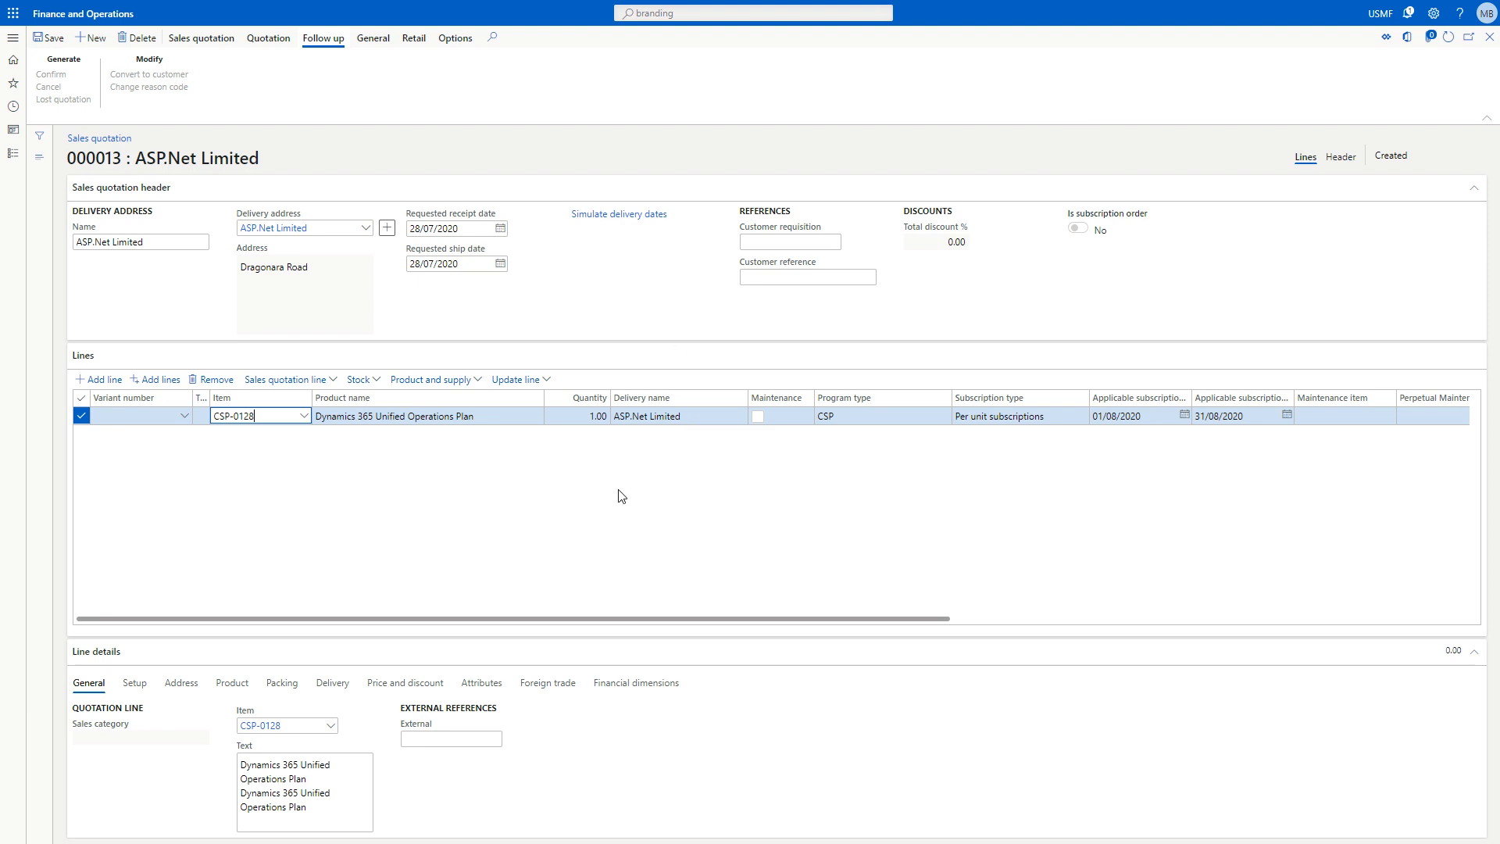
# Set the quantity of the CSP-0128 line to 20, check its subscription and price fields, and save the quotation
pyautogui.hscroll(1, 680, 496)
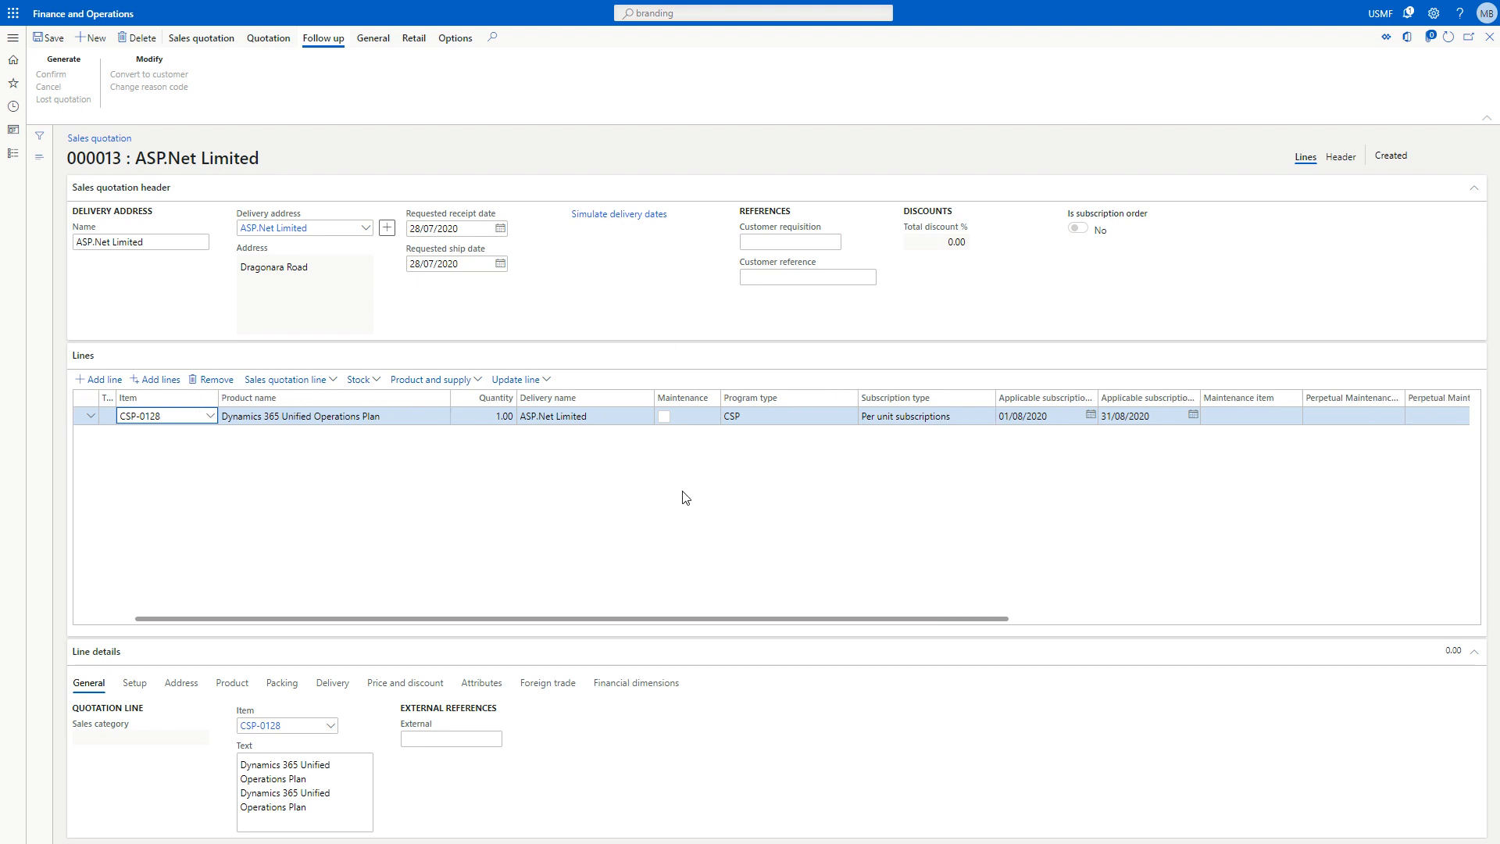
pyautogui.click(507, 416)
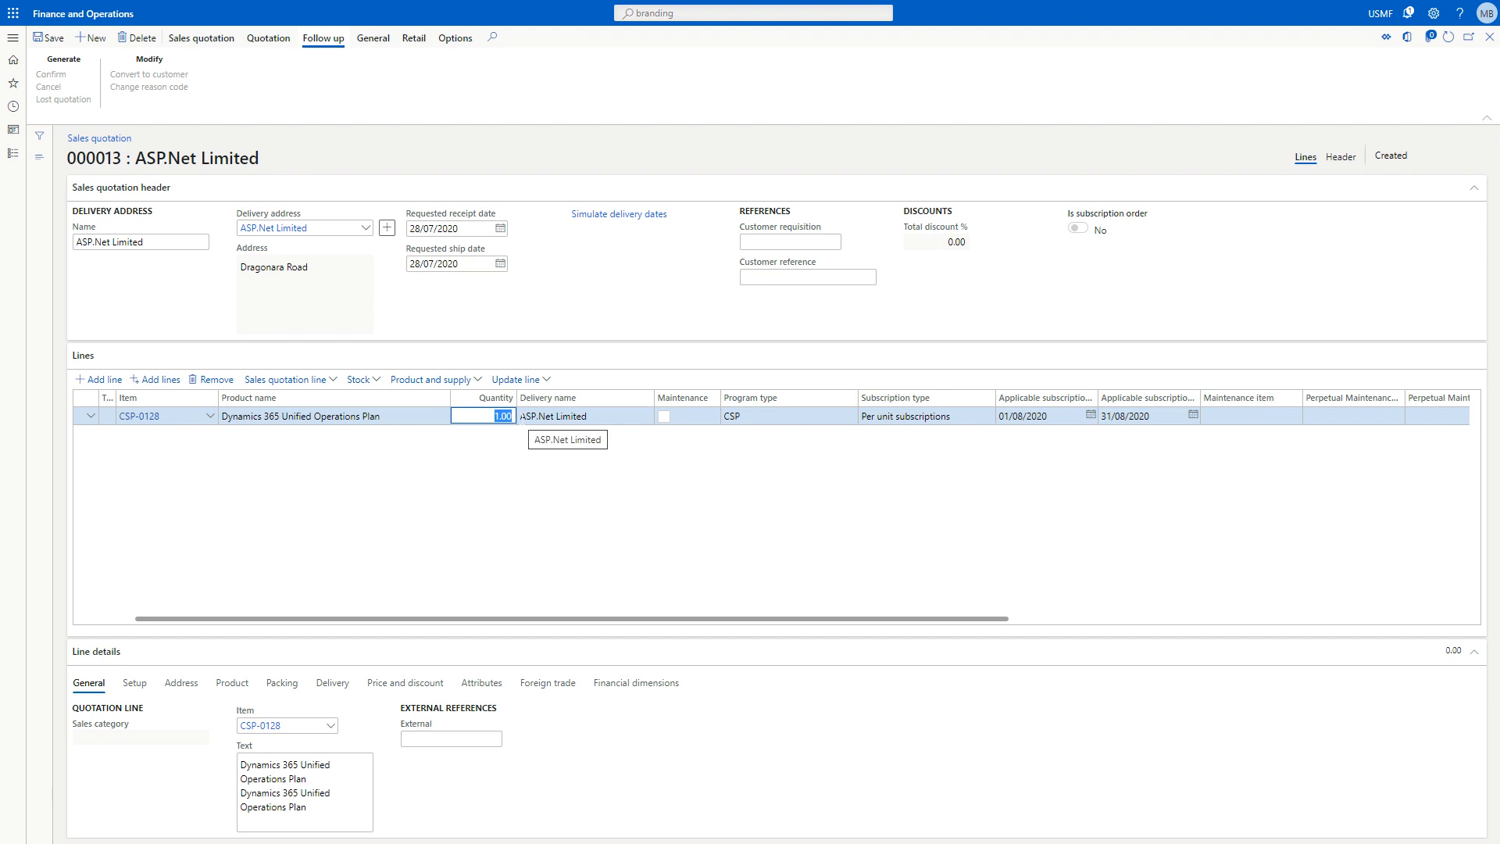
pyautogui.write('20')
pyautogui.press('Tab')
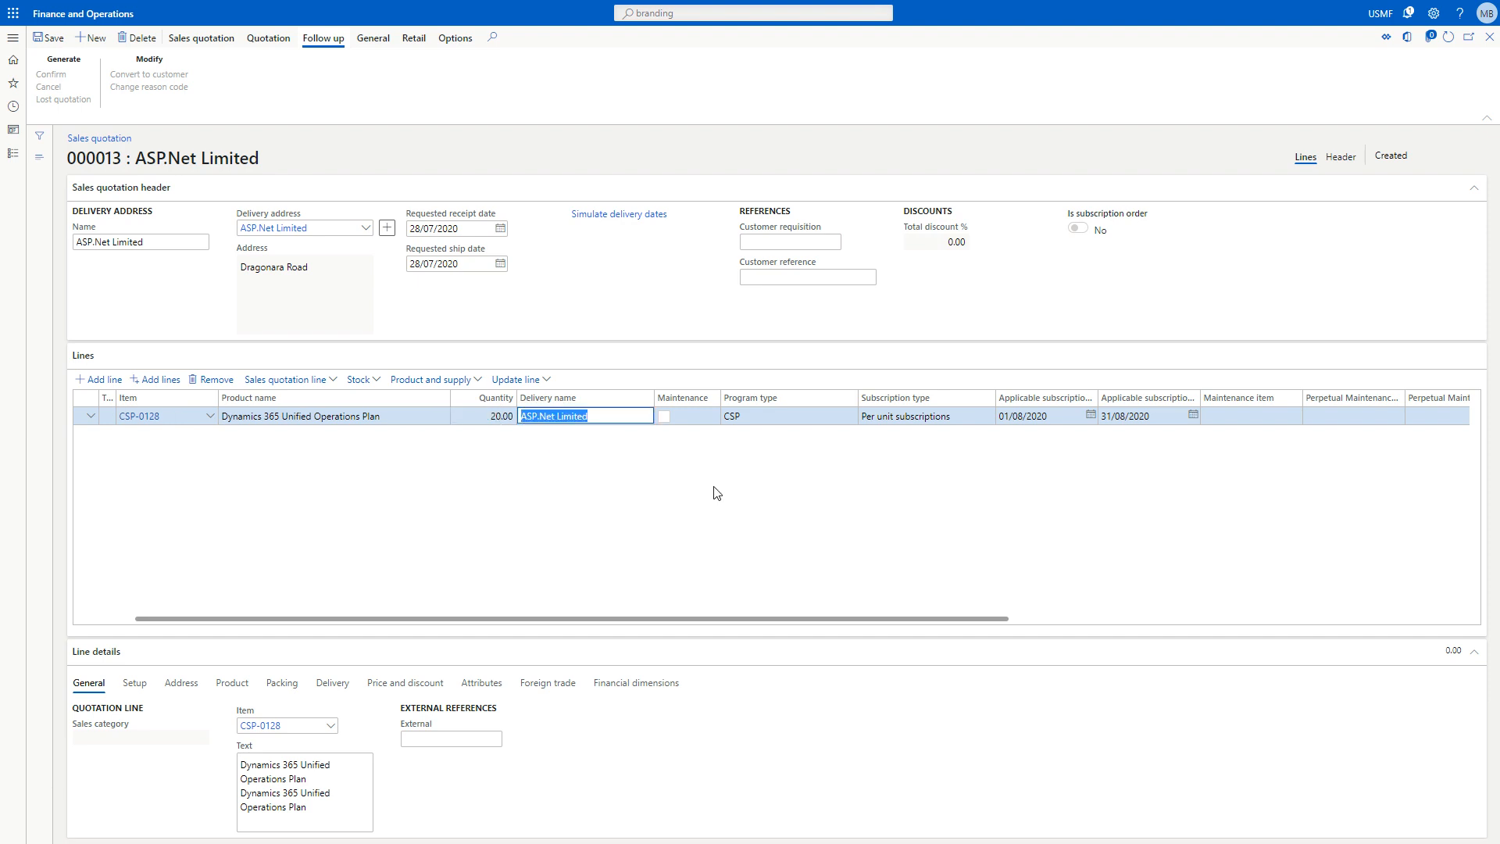
pyautogui.hscroll(1, 718, 492)
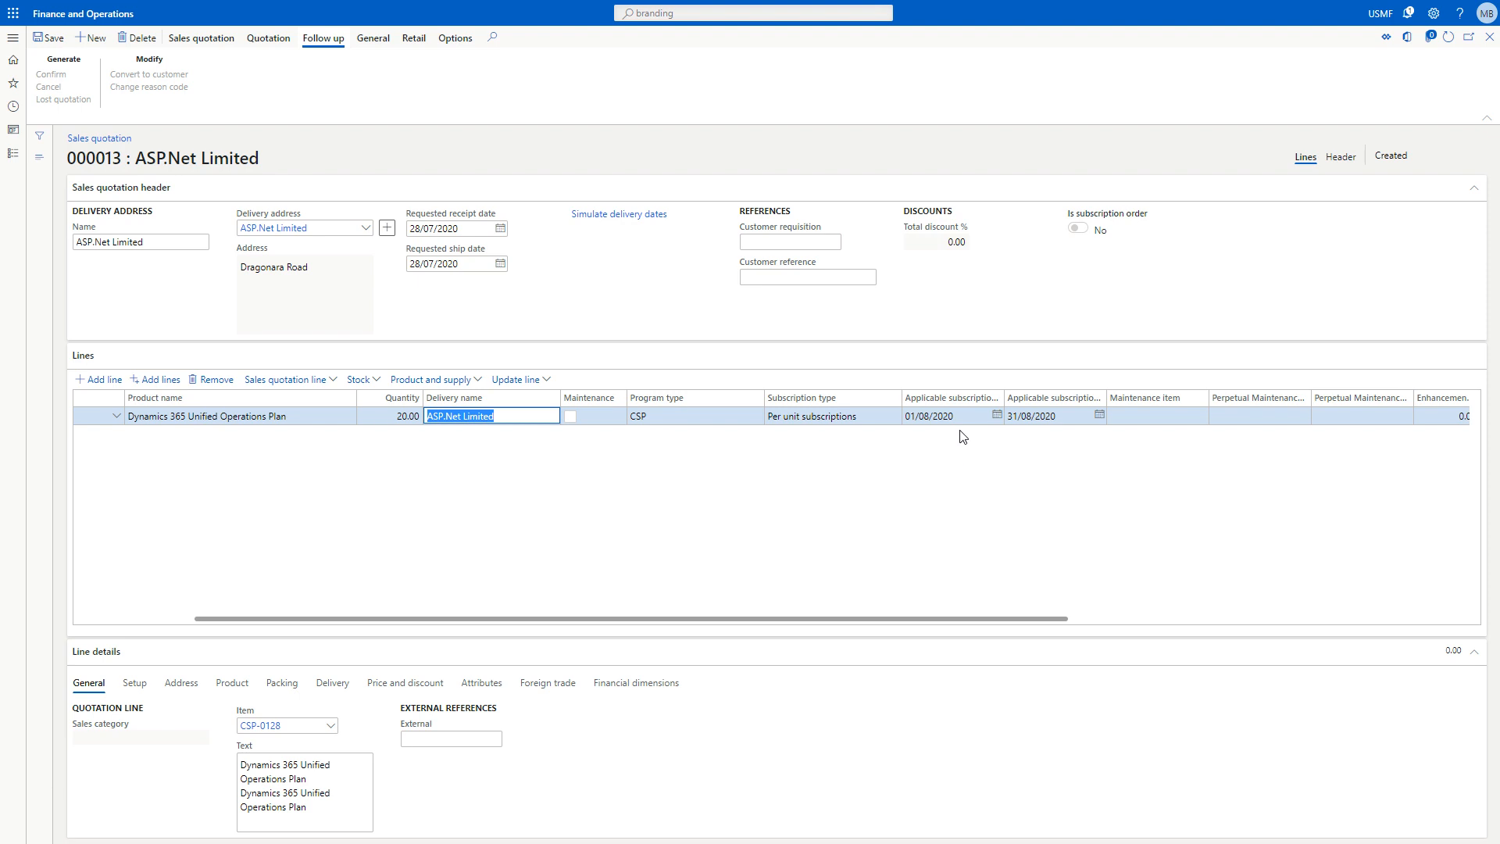
pyautogui.hscroll(2, 919, 513)
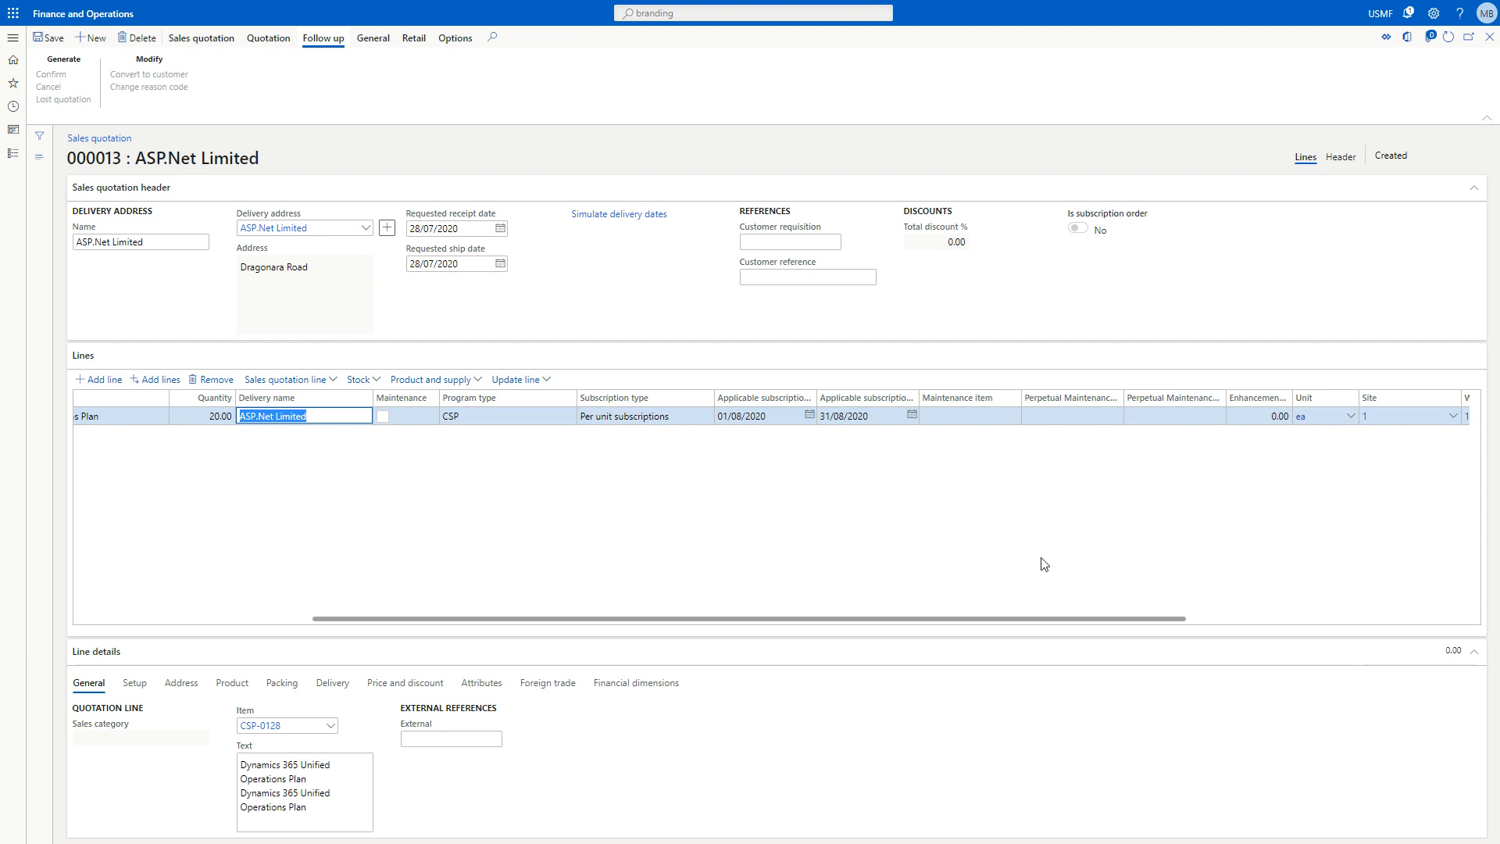
pyautogui.hscroll(2, 1045, 565)
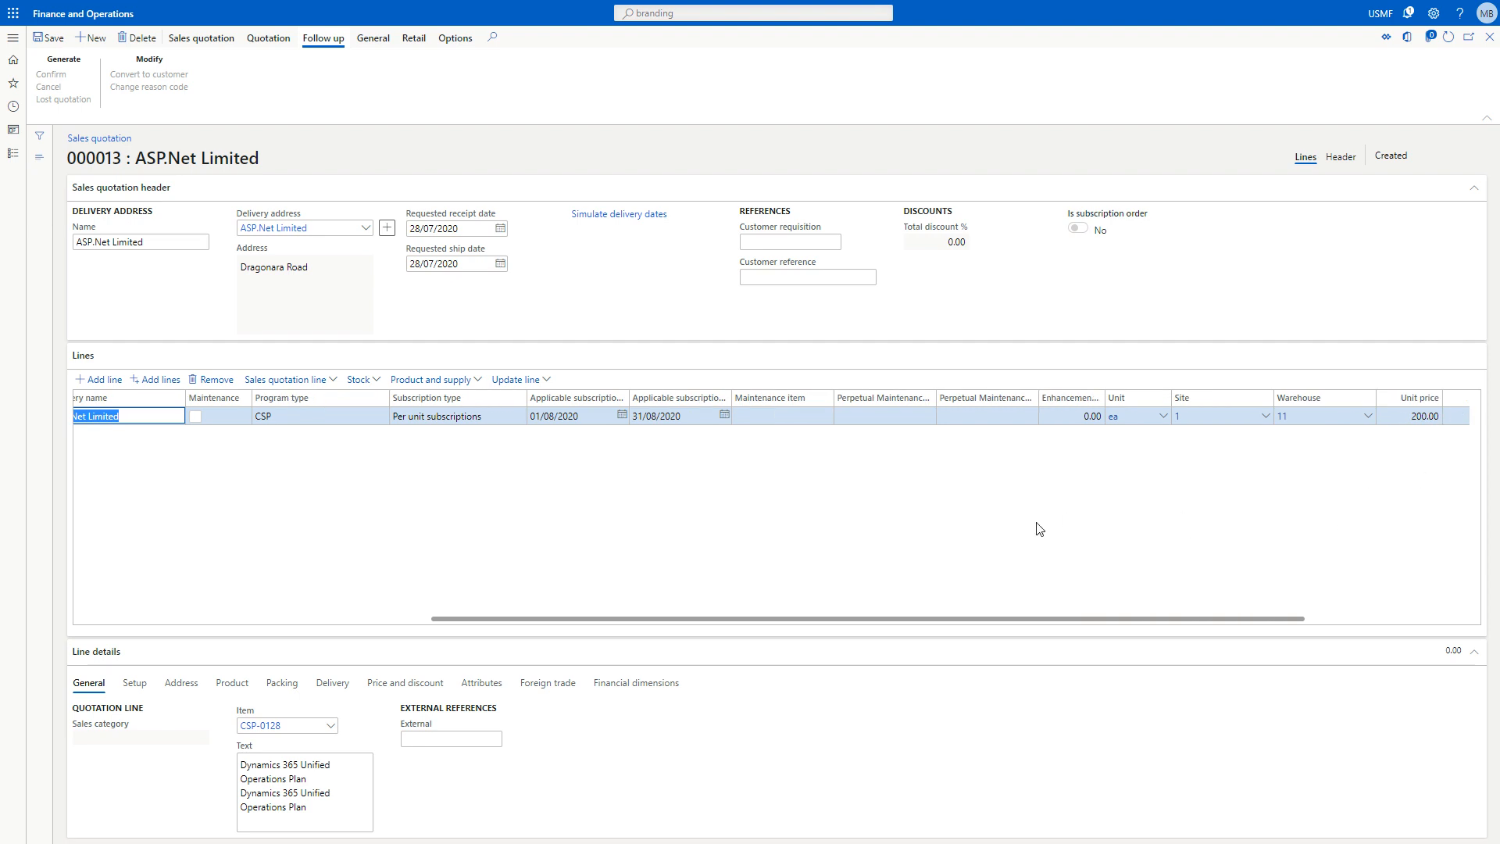
pyautogui.hscroll(-2, 1025, 531)
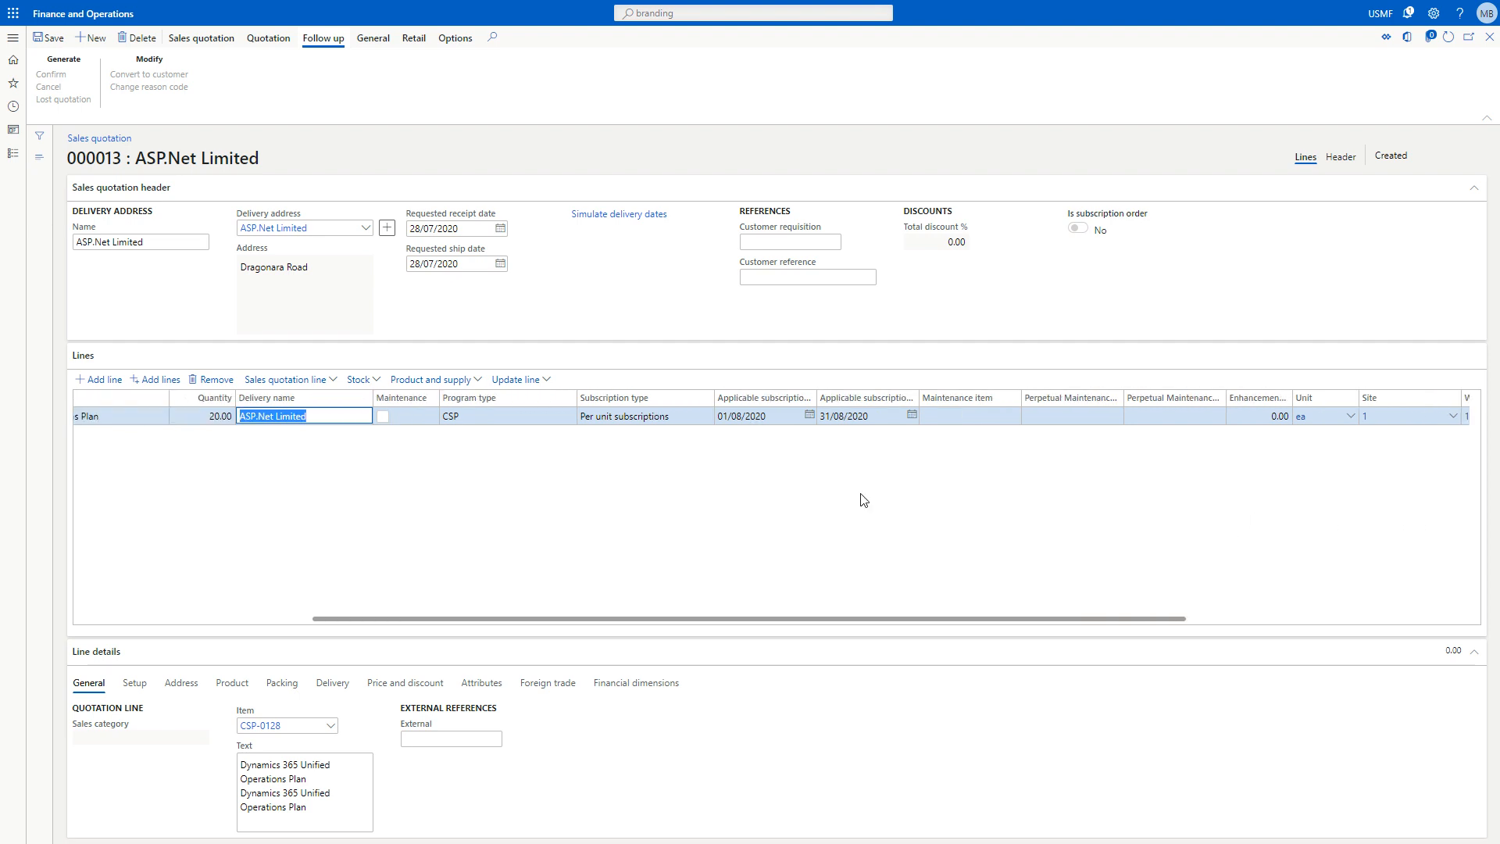
pyautogui.hscroll(-2, 481, 512)
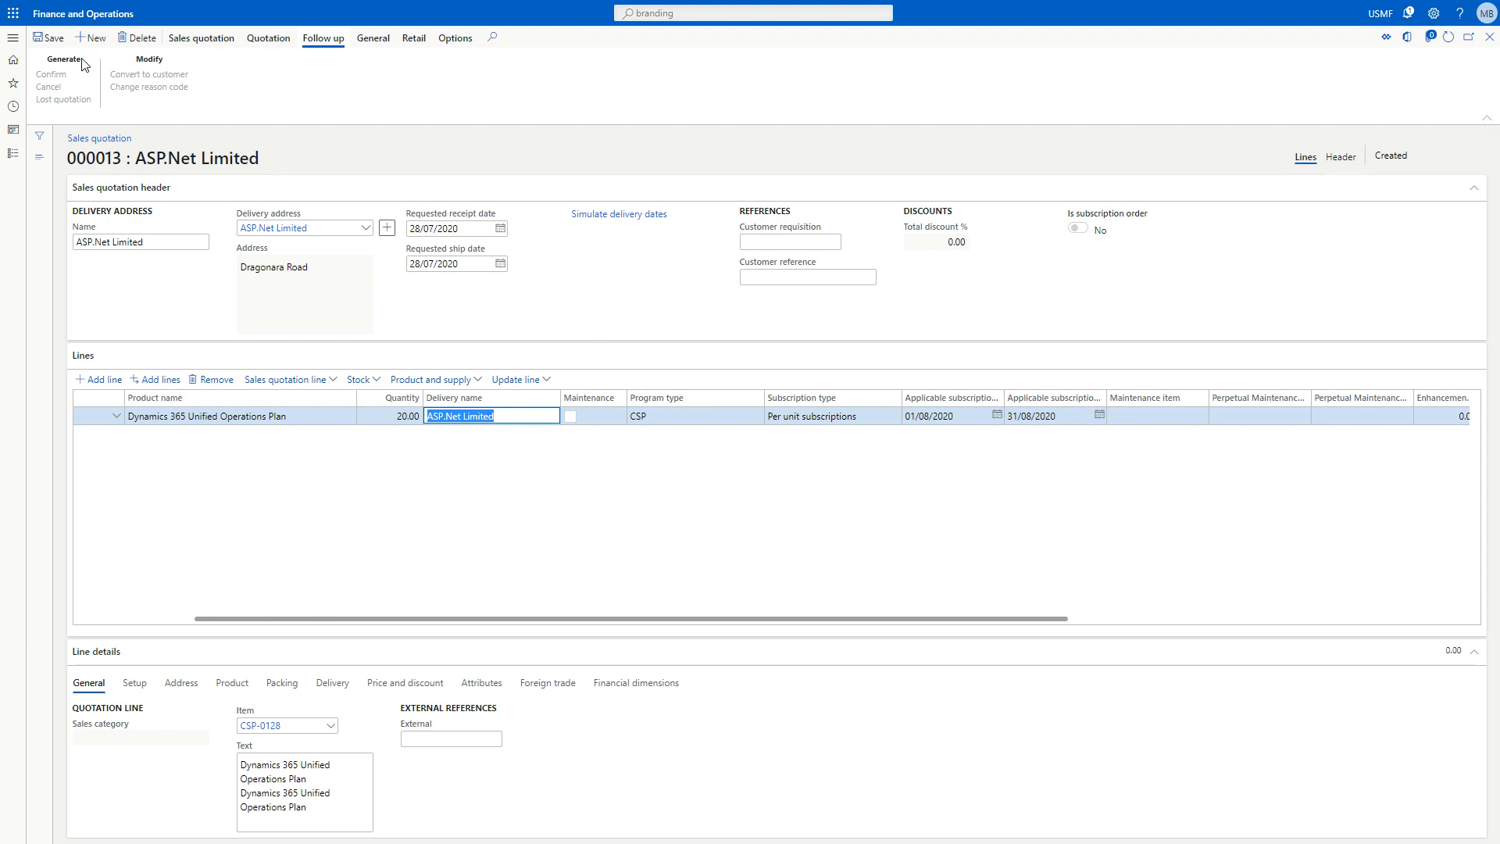
pyautogui.click(48, 37)
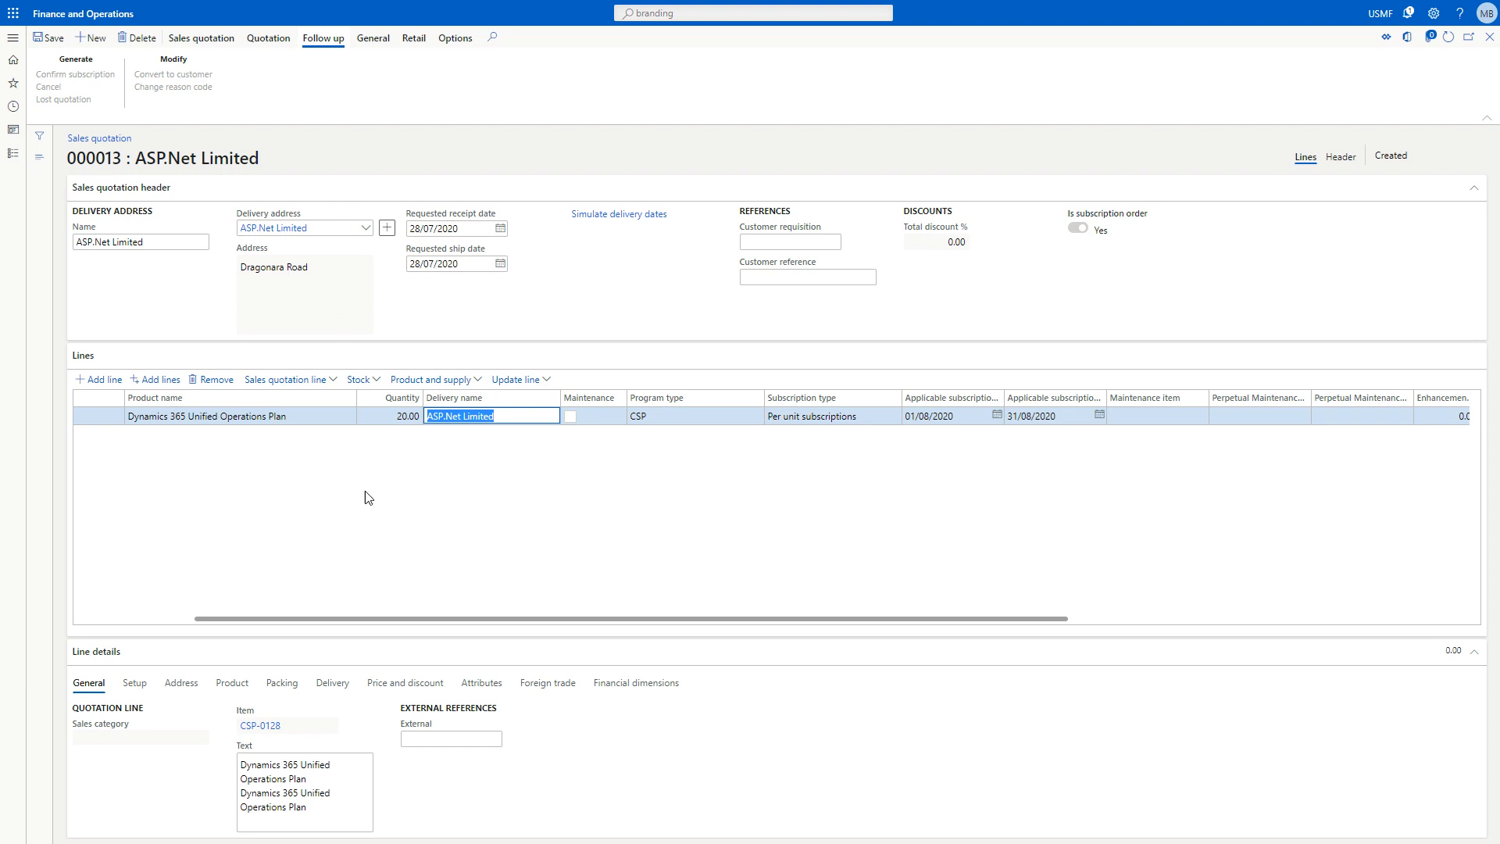
pyautogui.hotkey('shift', 'Tab')
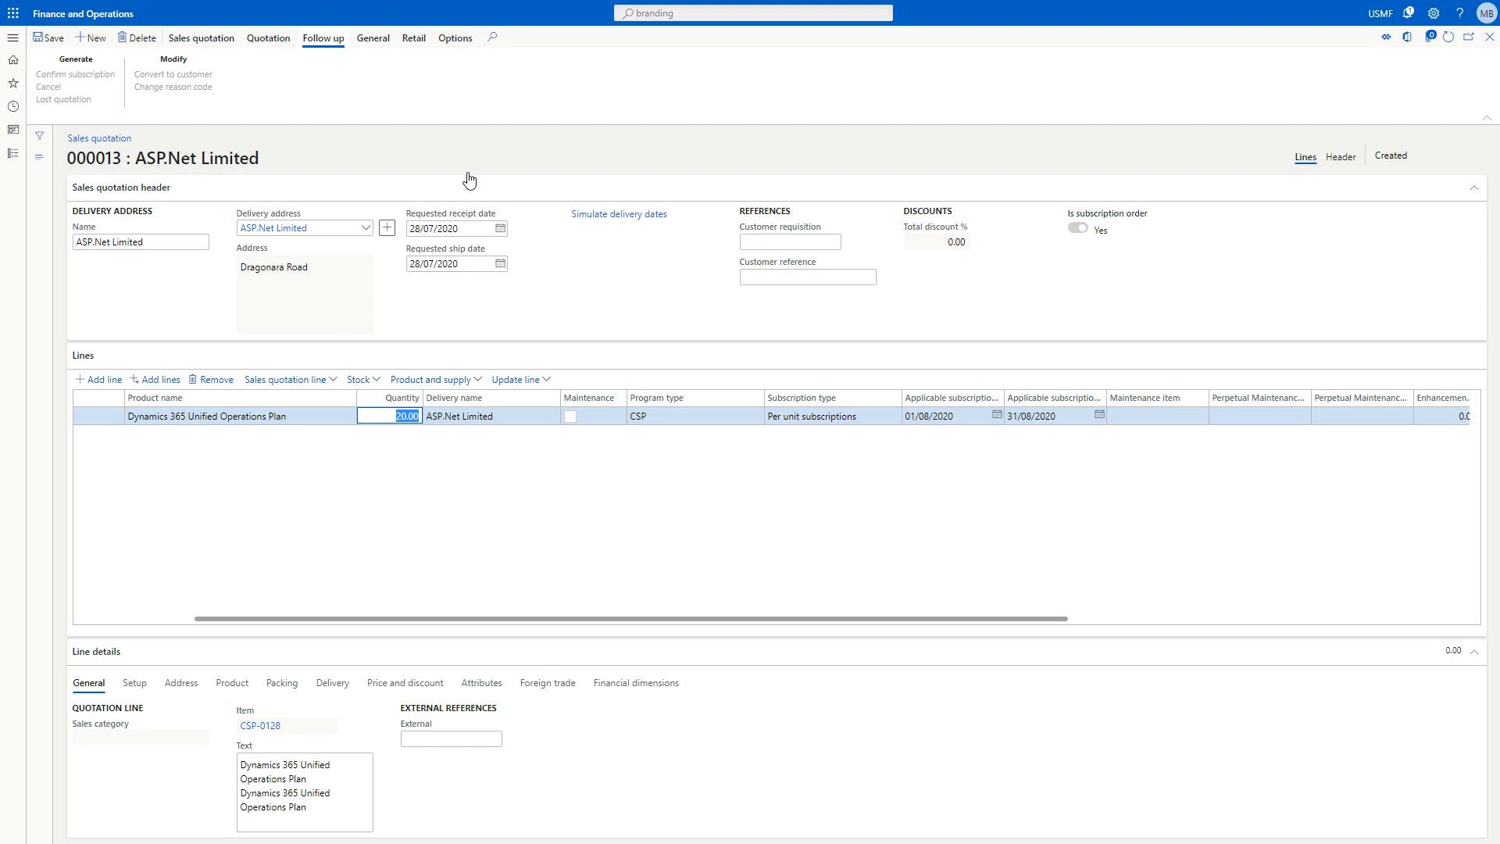
# Send the quotation with the default parameters
pyautogui.click(280, 39)
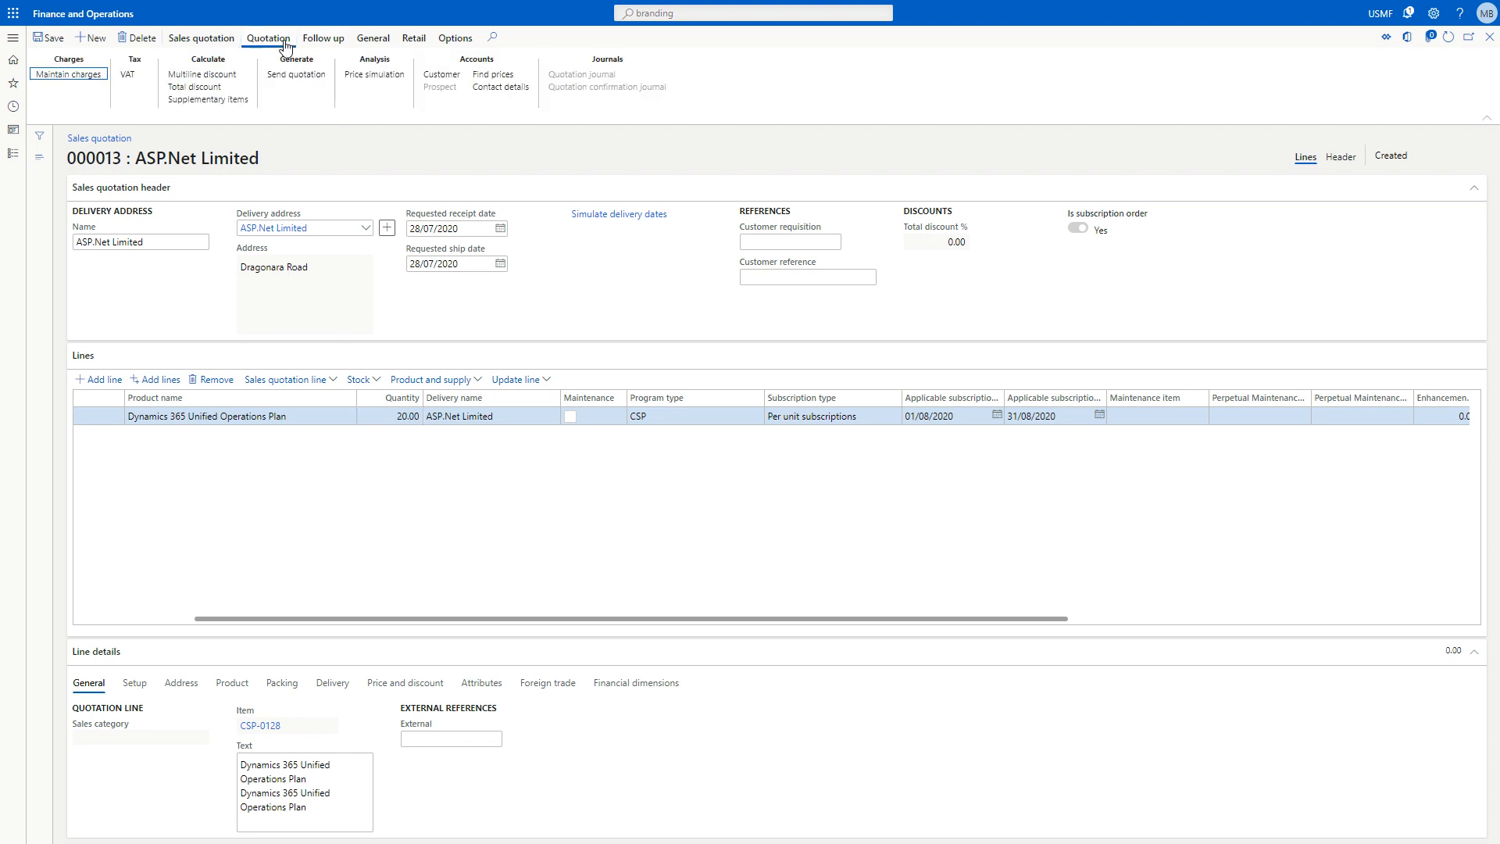
pyautogui.click(286, 76)
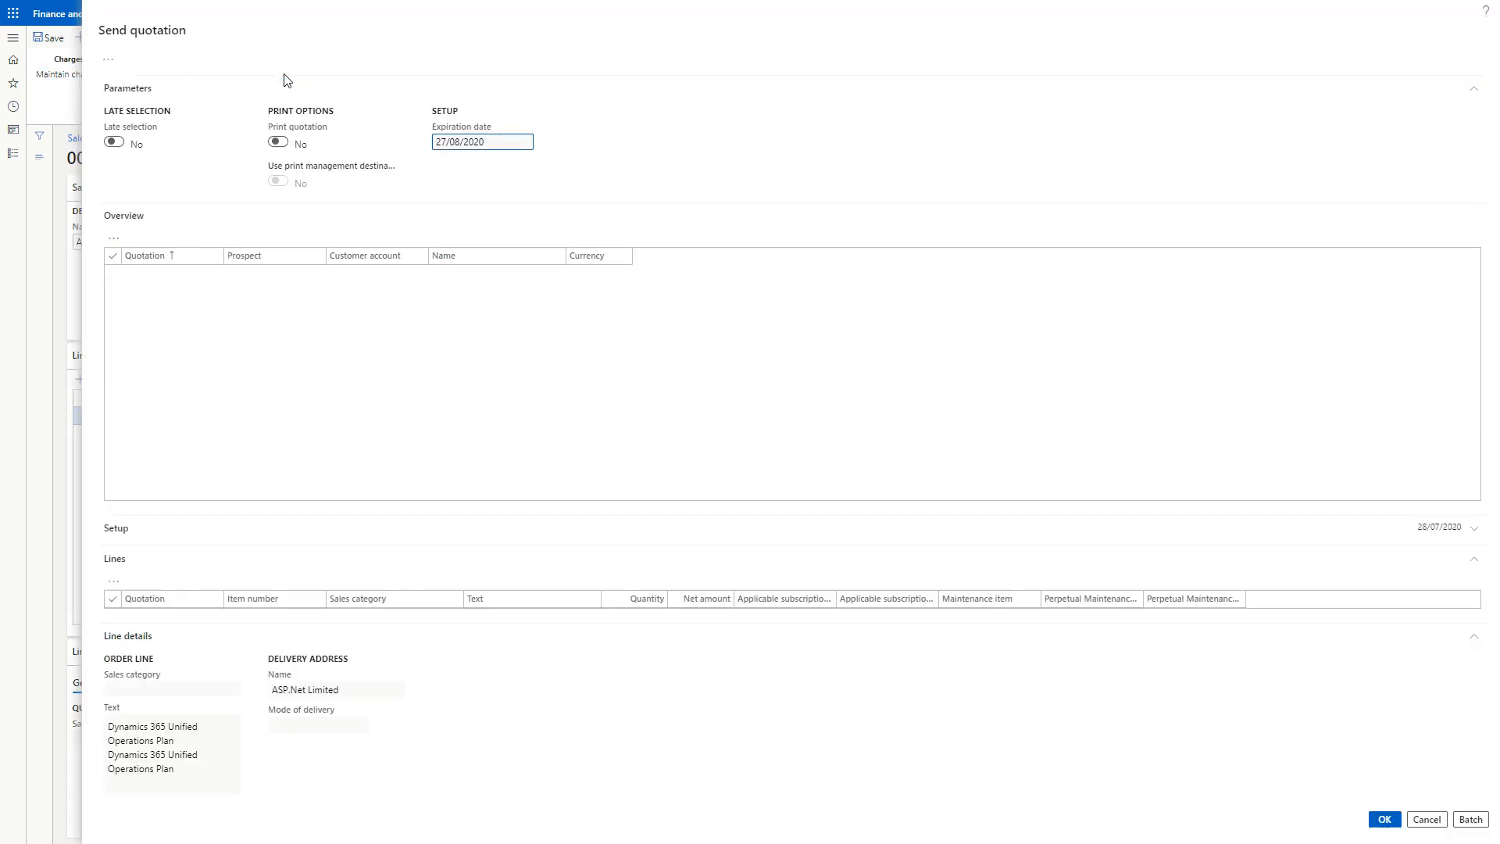
pyautogui.click(1381, 817)
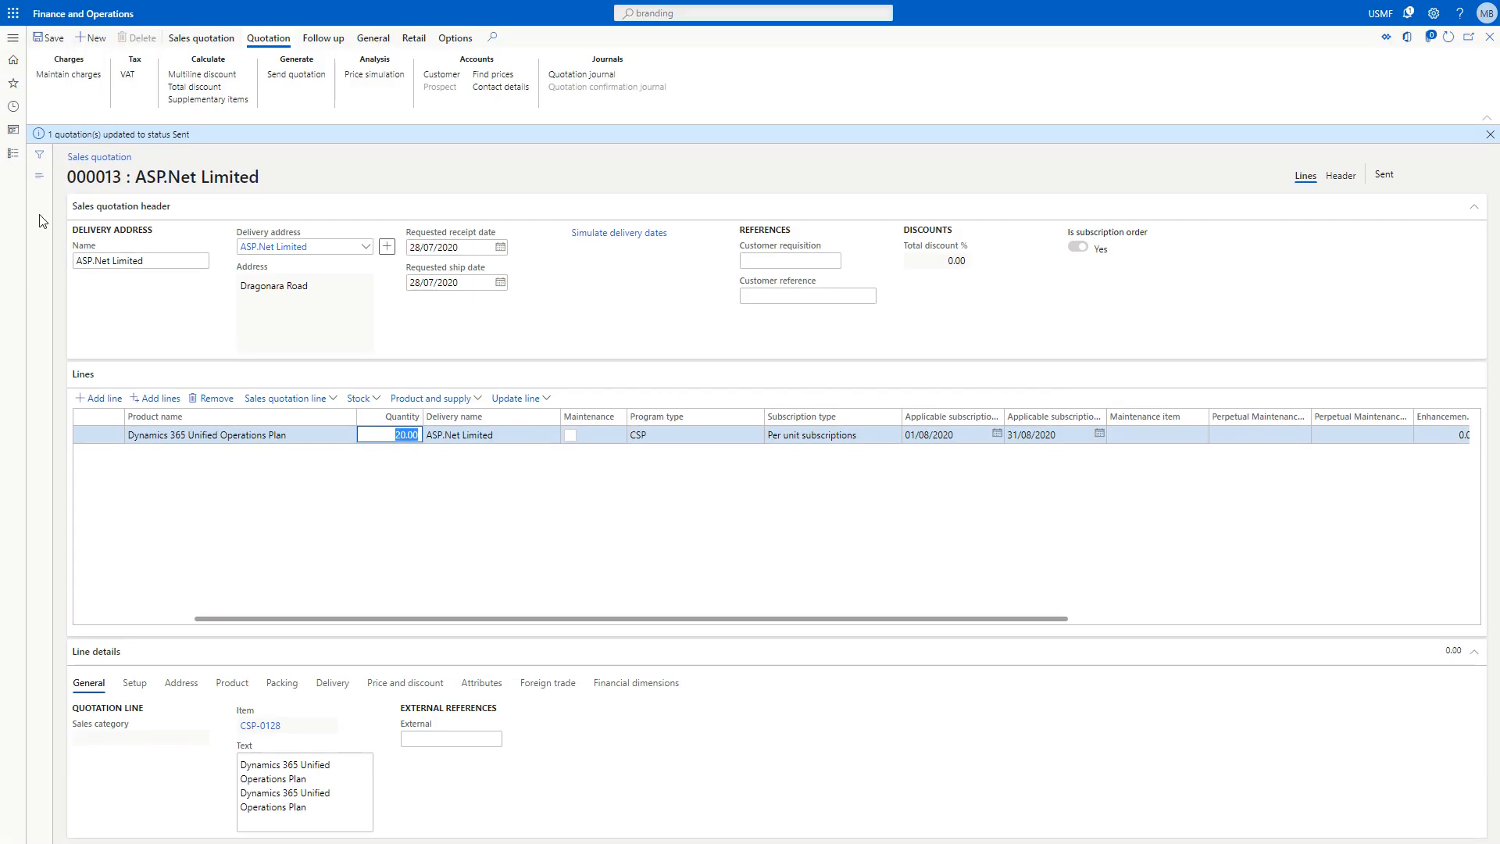
# Confirm the sent subscription quotation without a reason code or a printed confirmation
pyautogui.click(314, 41)
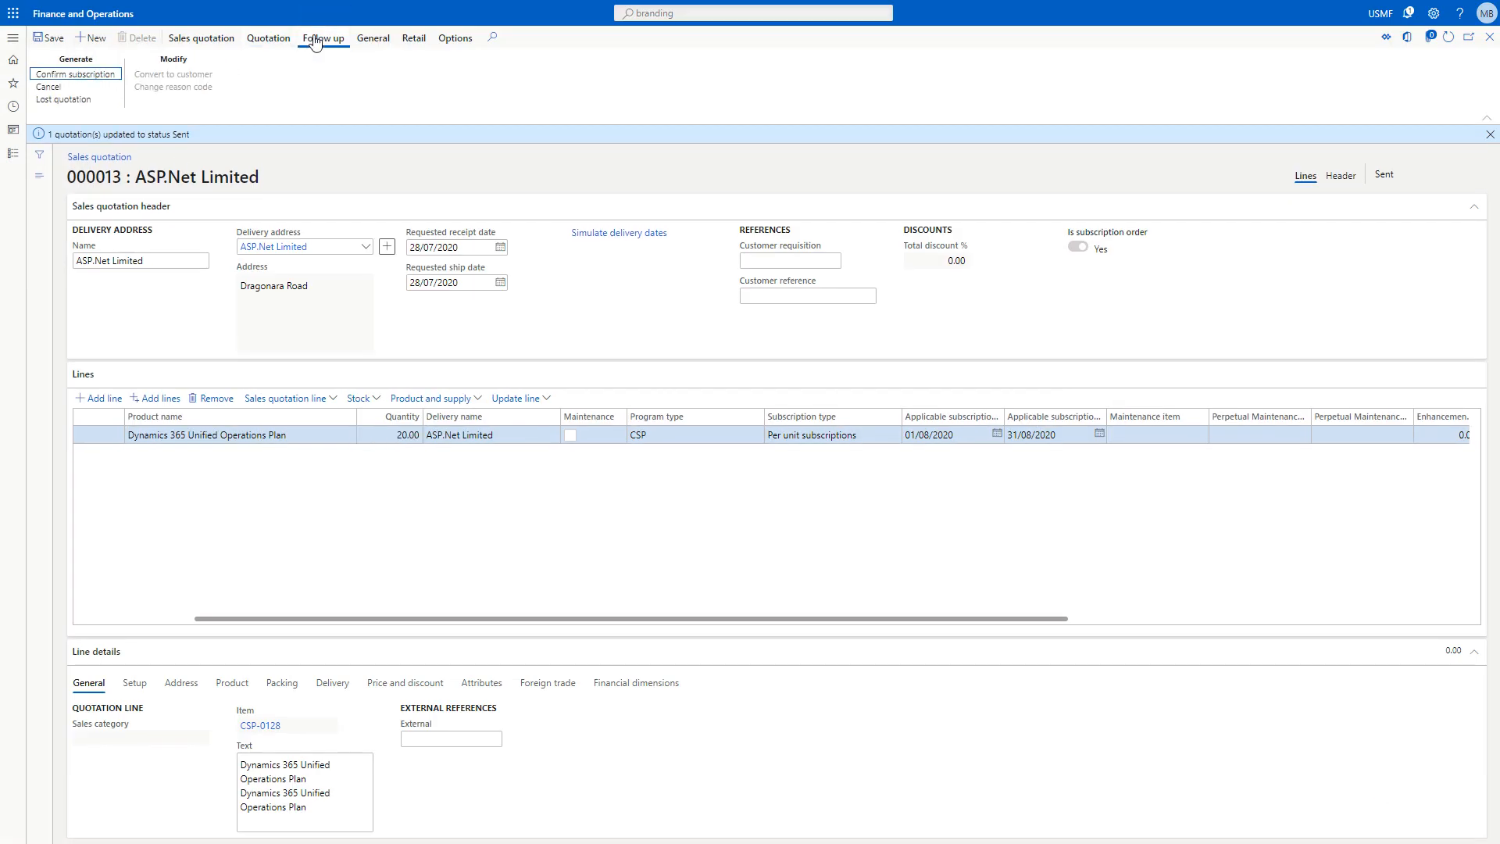
pyautogui.click(87, 76)
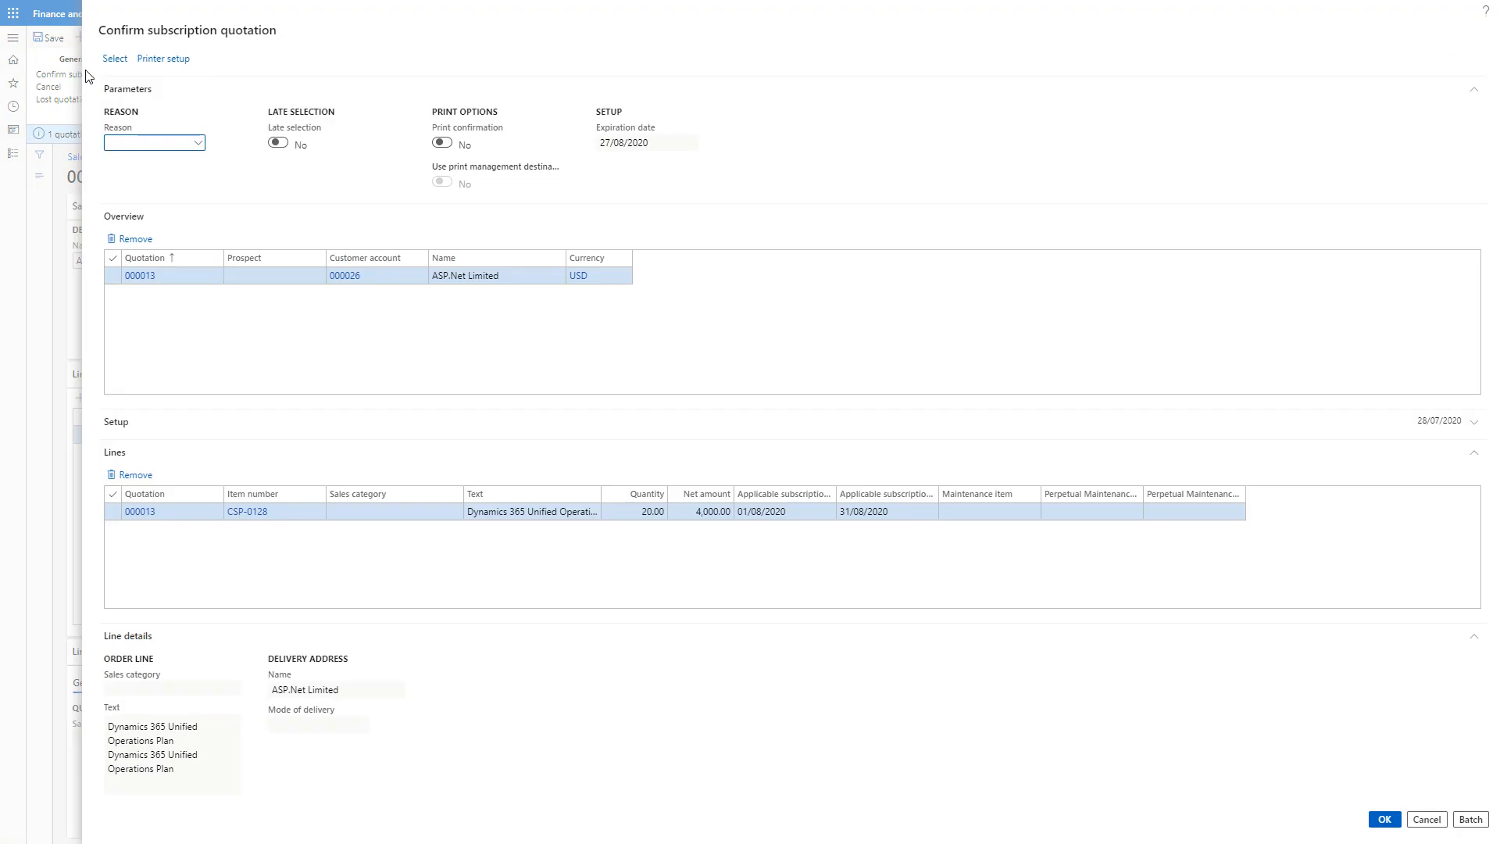
pyautogui.click(1371, 822)
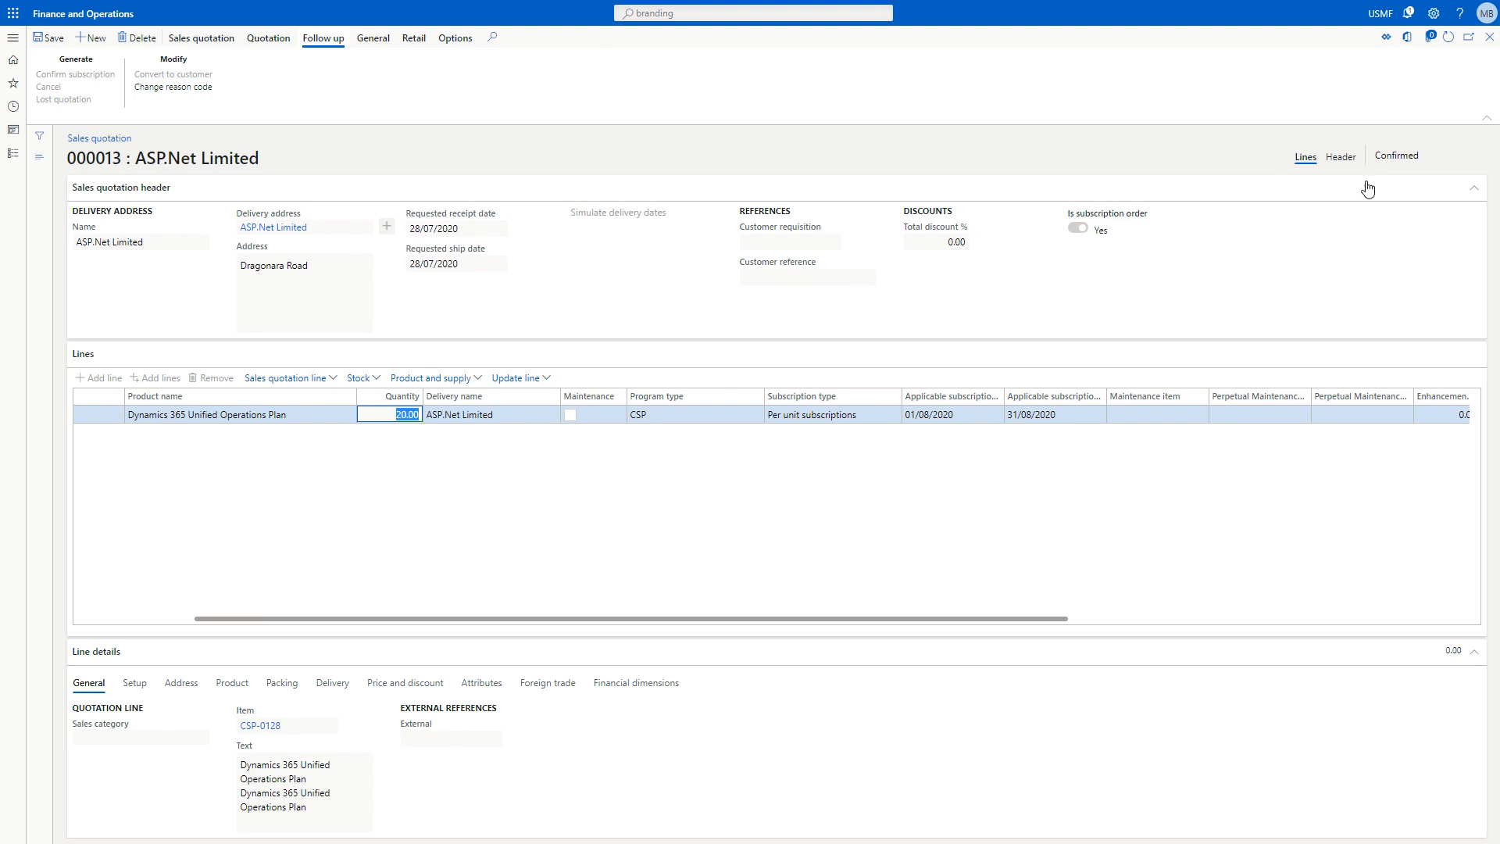
# Go from the quotation header to the customer's subscription management and select the last subscription plan to view its lines
pyautogui.click(1341, 158)
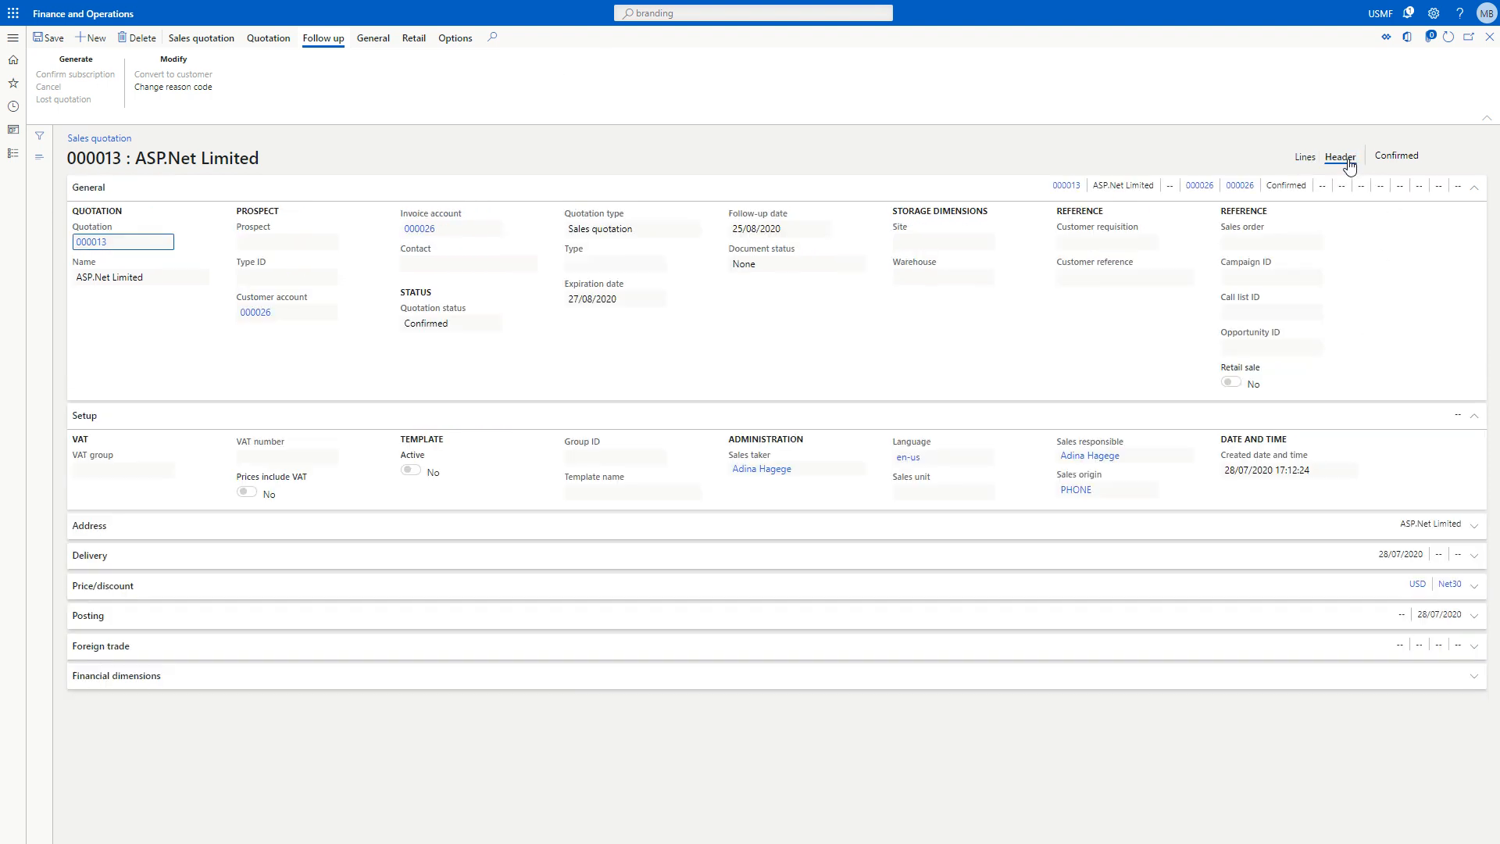
pyautogui.click(264, 314)
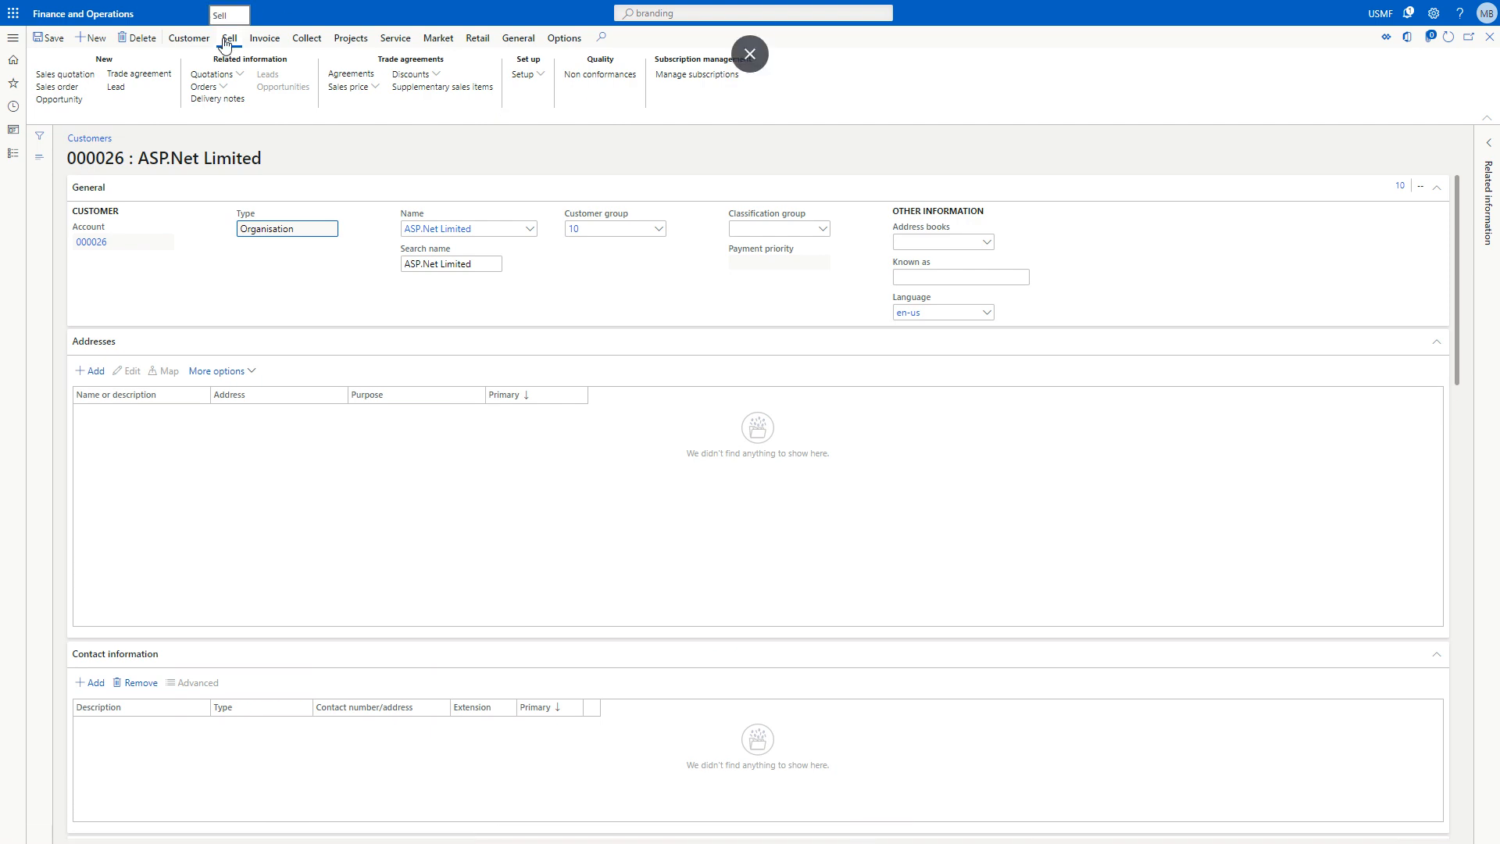
pyautogui.click(723, 78)
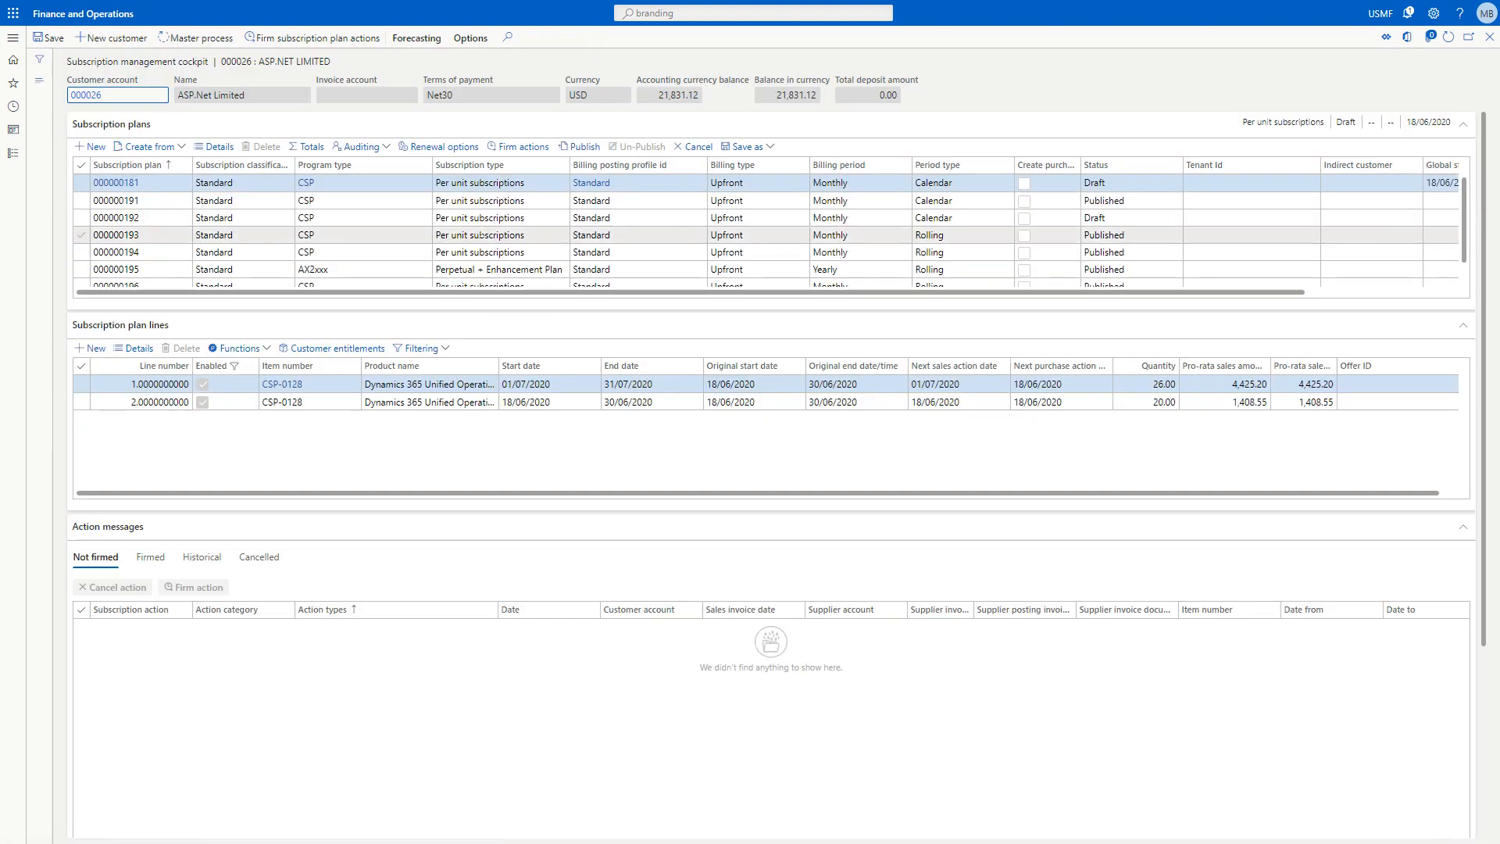
pyautogui.scroll(-1, 769, 232)
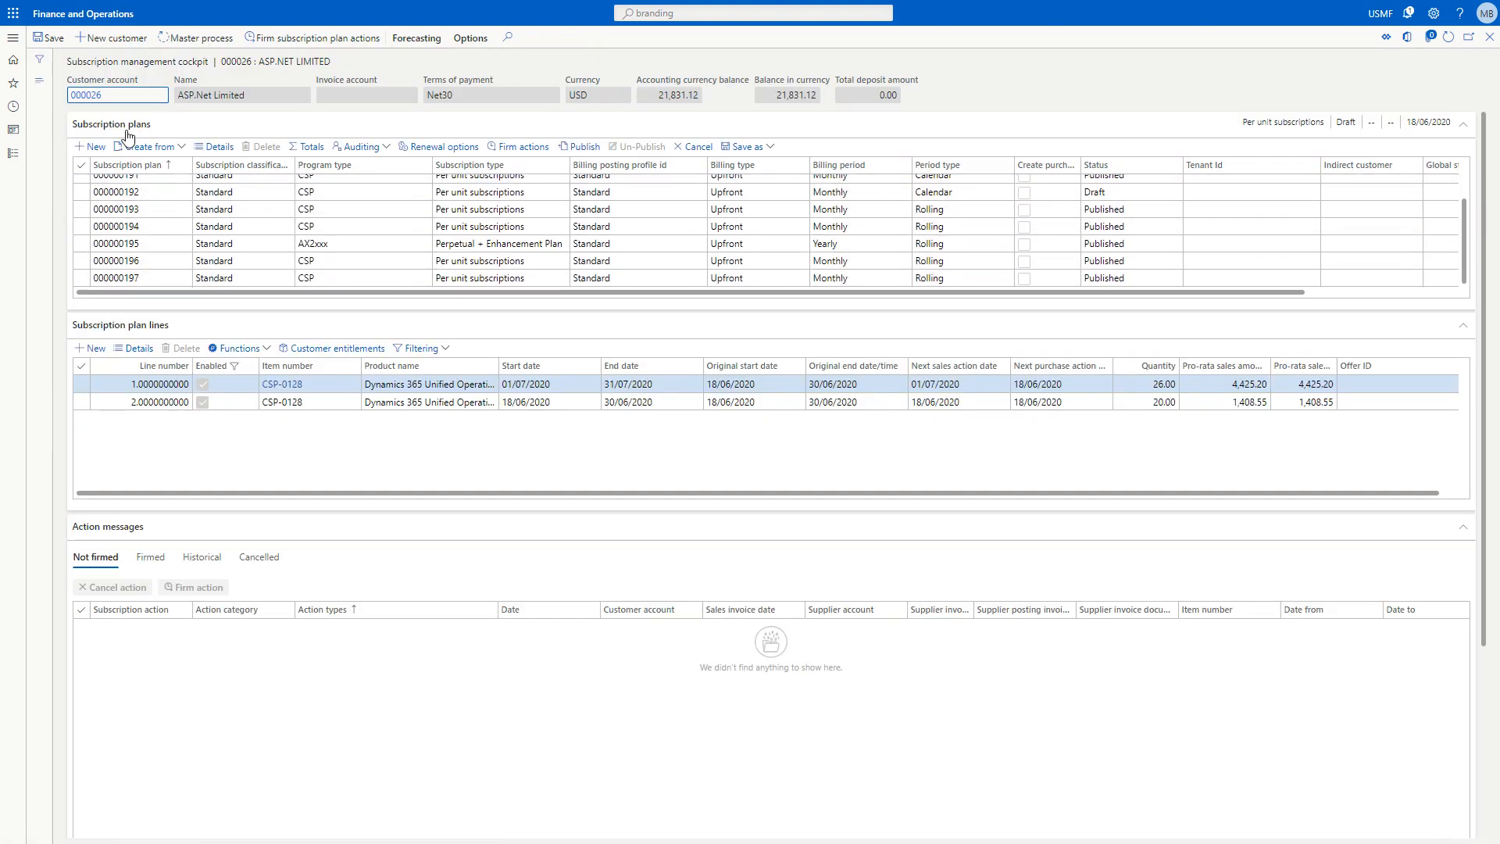
pyautogui.click(283, 277)
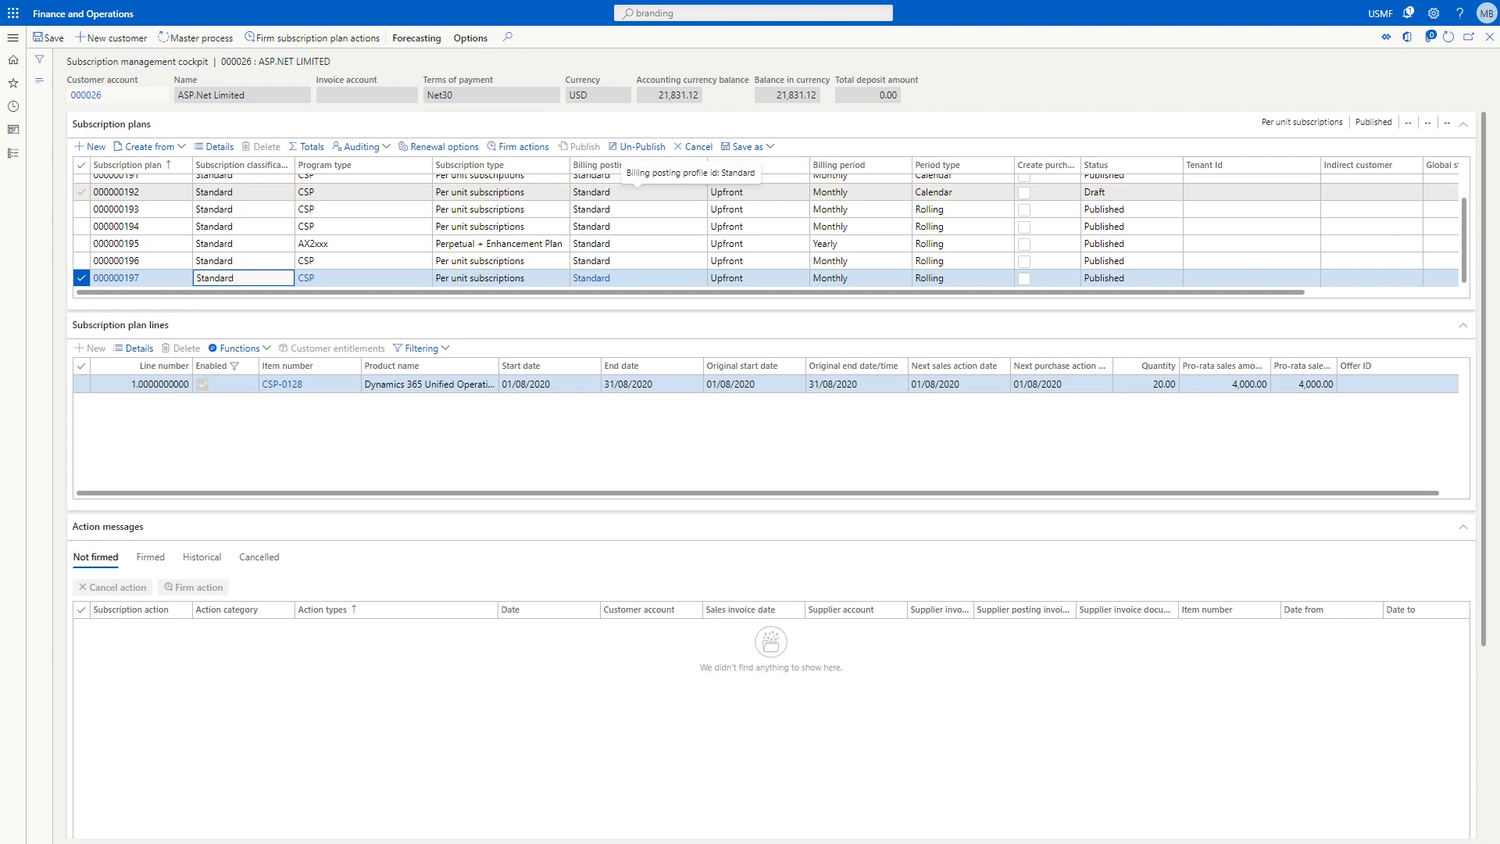
# Run the master subscription process for the selected plan and firm the unfirmed sales order invoice action
pyautogui.click(213, 41)
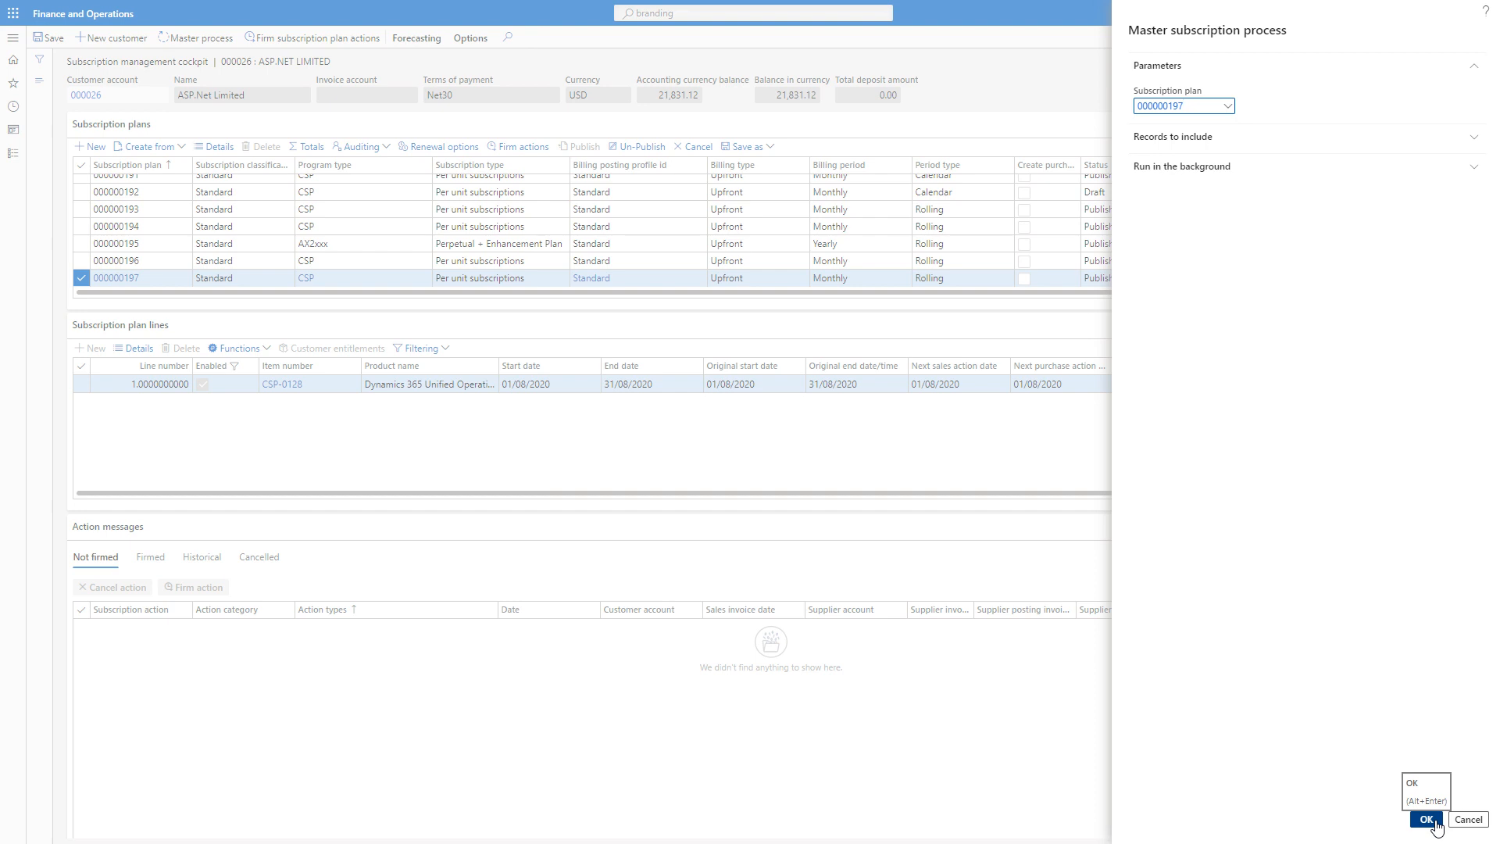
pyautogui.click(1434, 823)
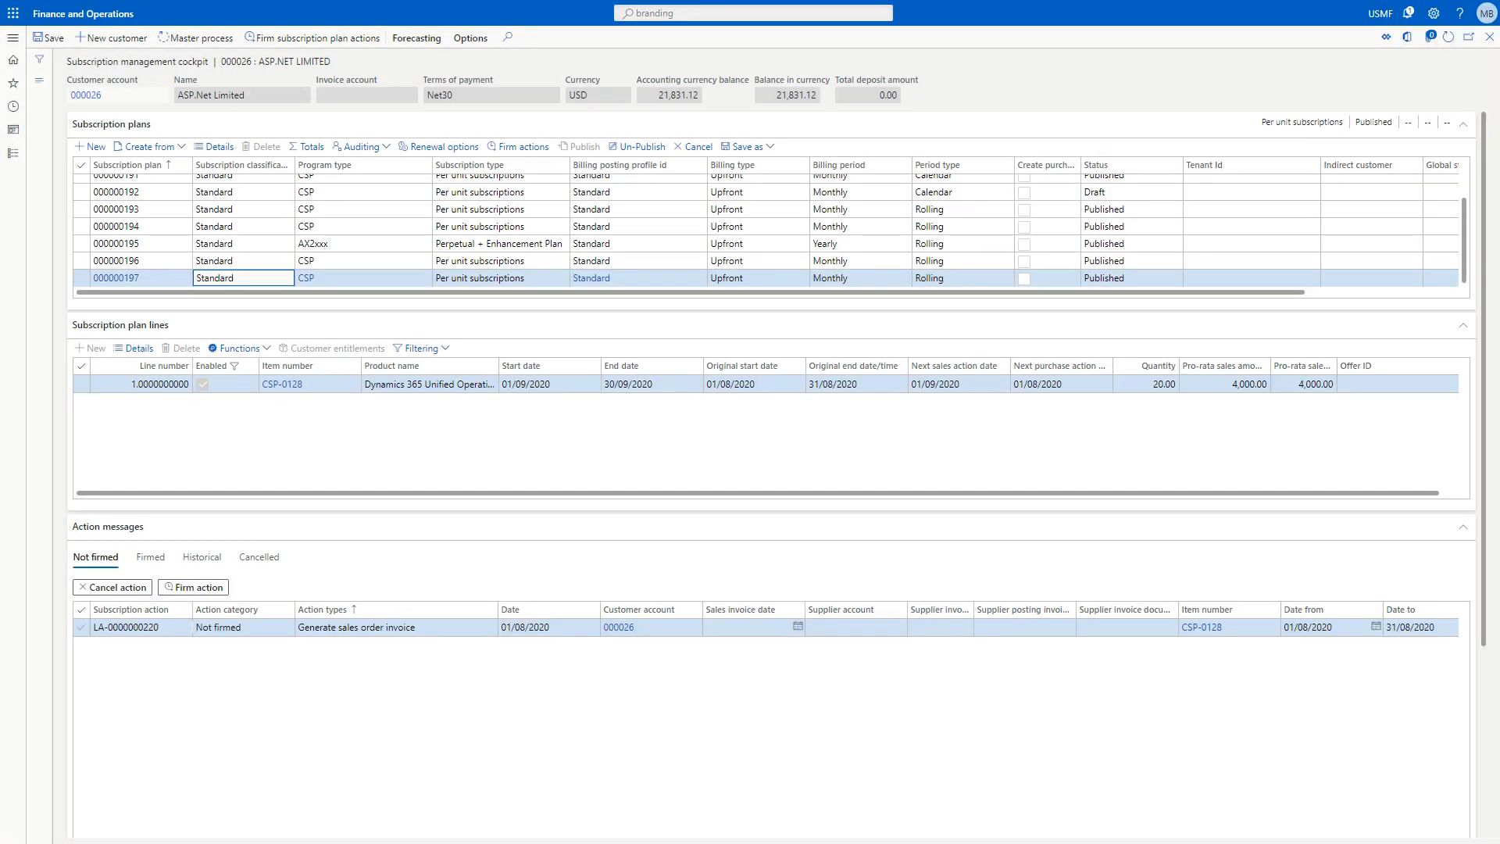
pyautogui.click(196, 587)
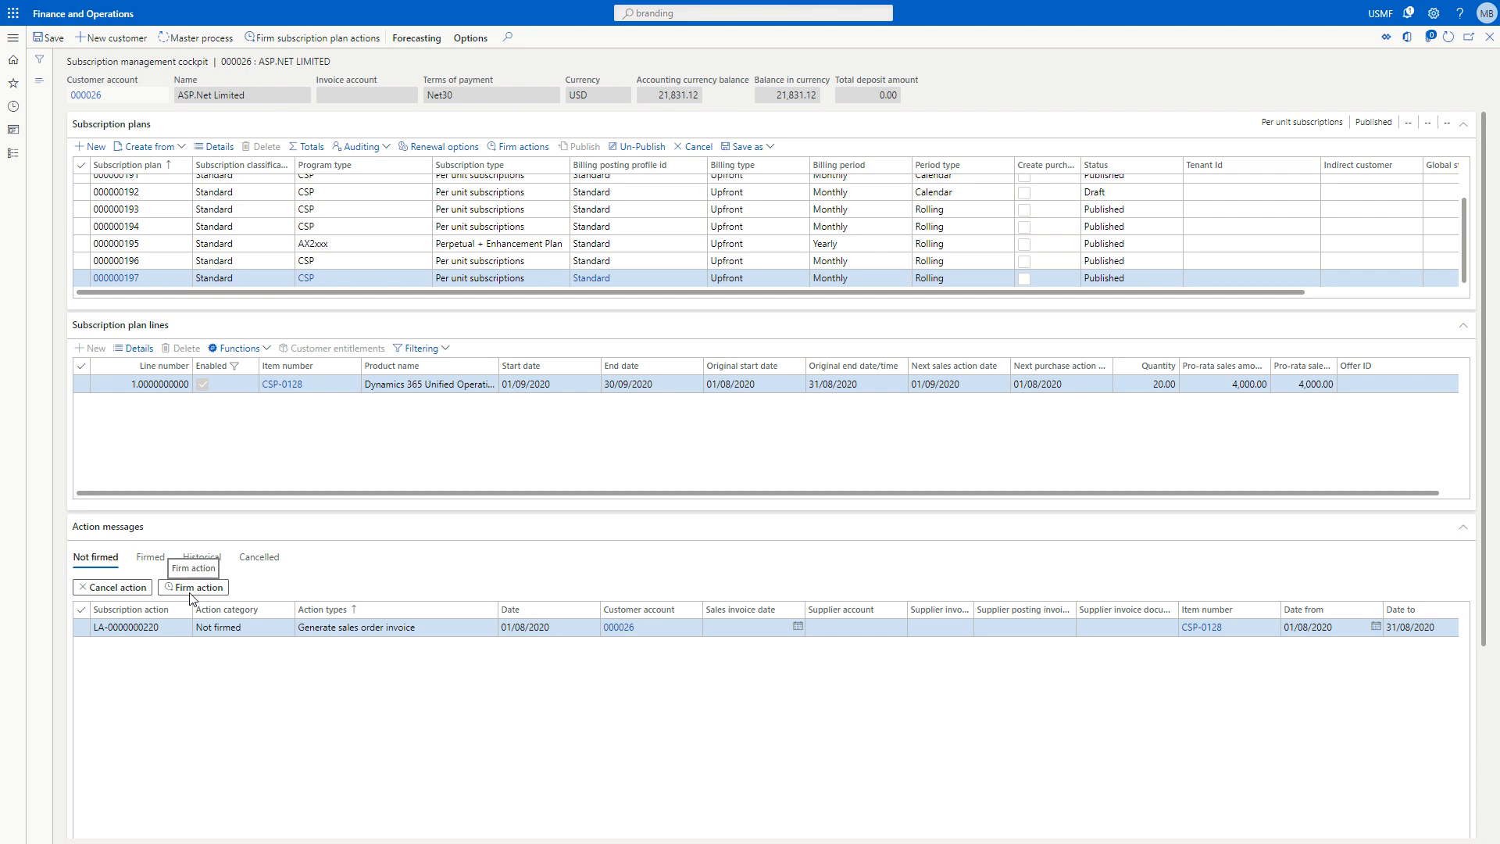
pyautogui.click(1426, 820)
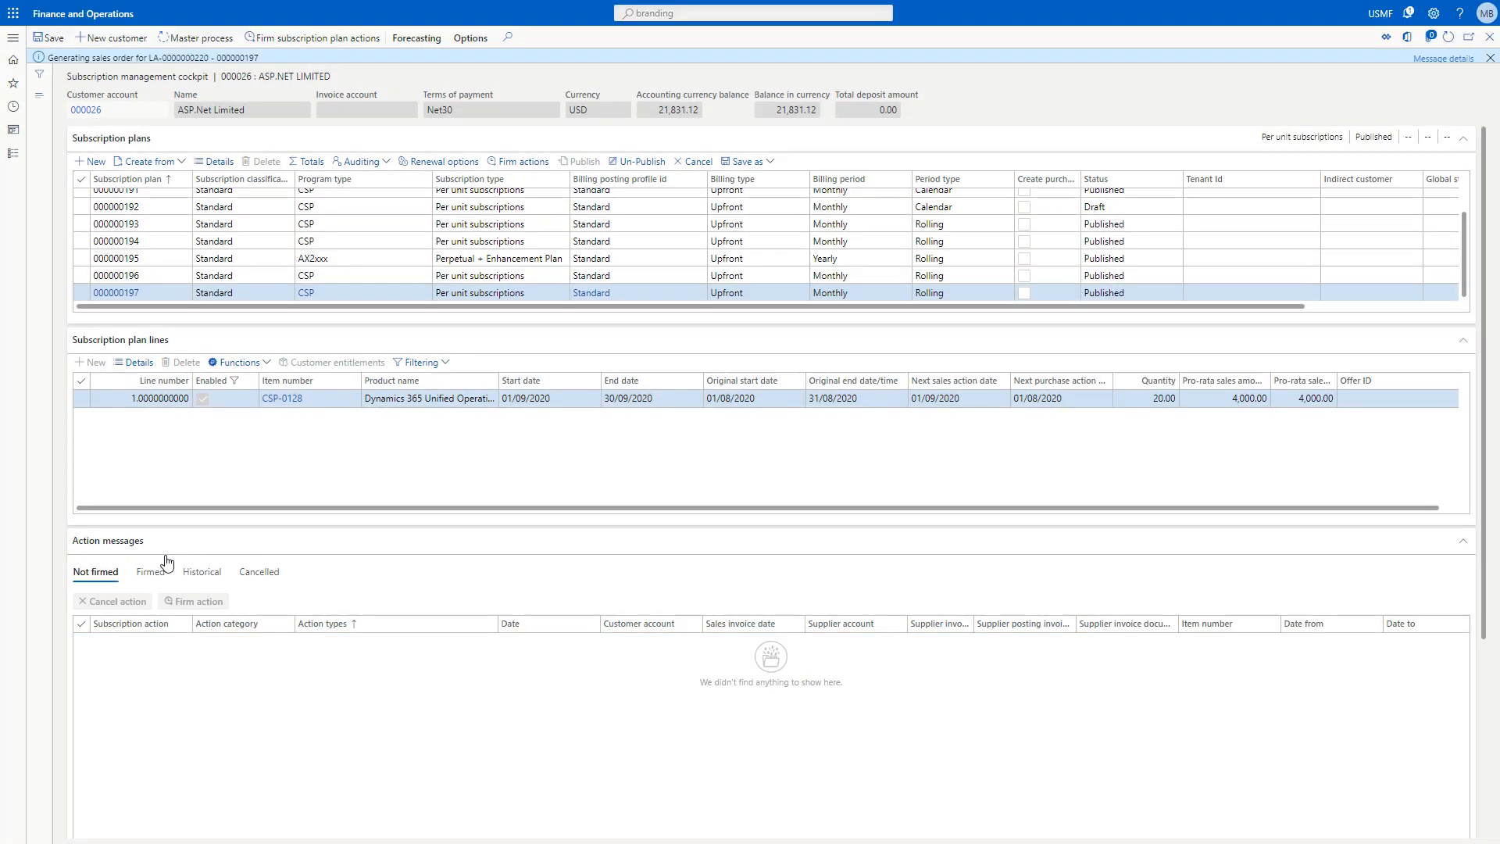
# Review the firmed sales order invoice action's dates, amounts and sales order reference, and post the action
pyautogui.click(163, 578)
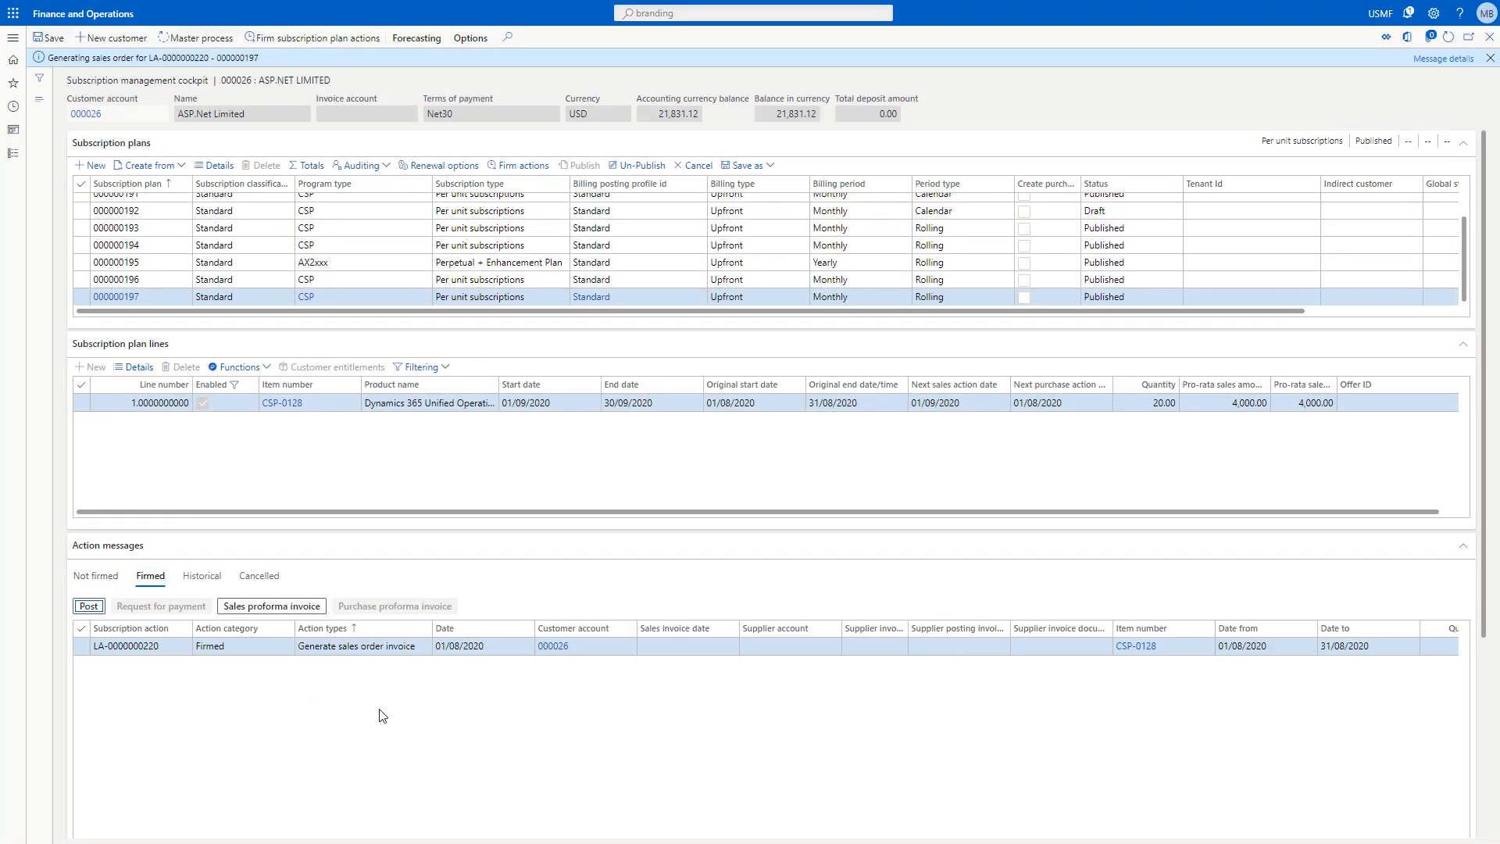
pyautogui.hscroll(5, 391, 724)
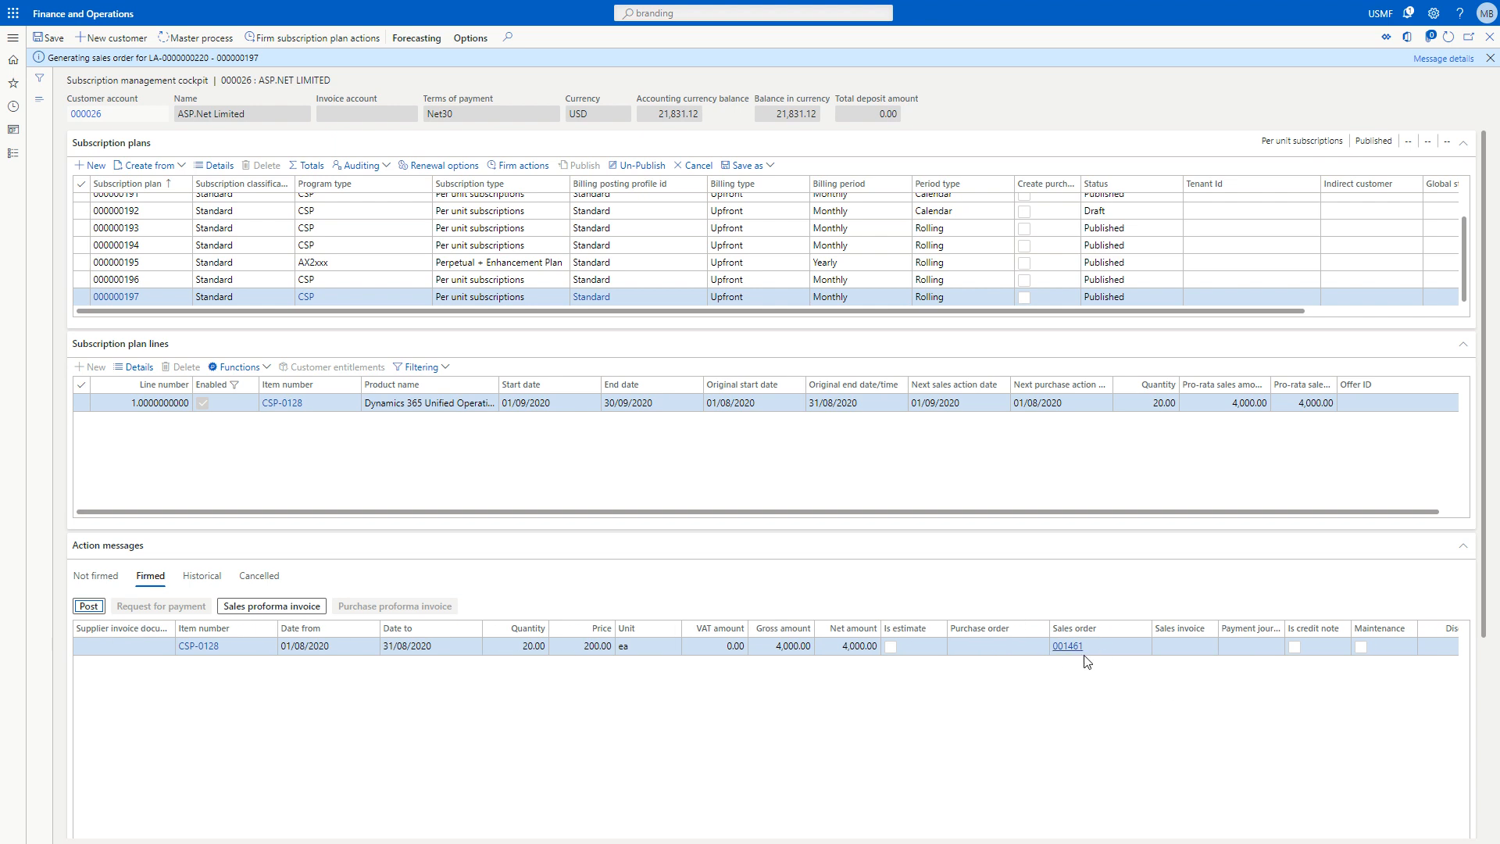
pyautogui.hscroll(-5, 830, 784)
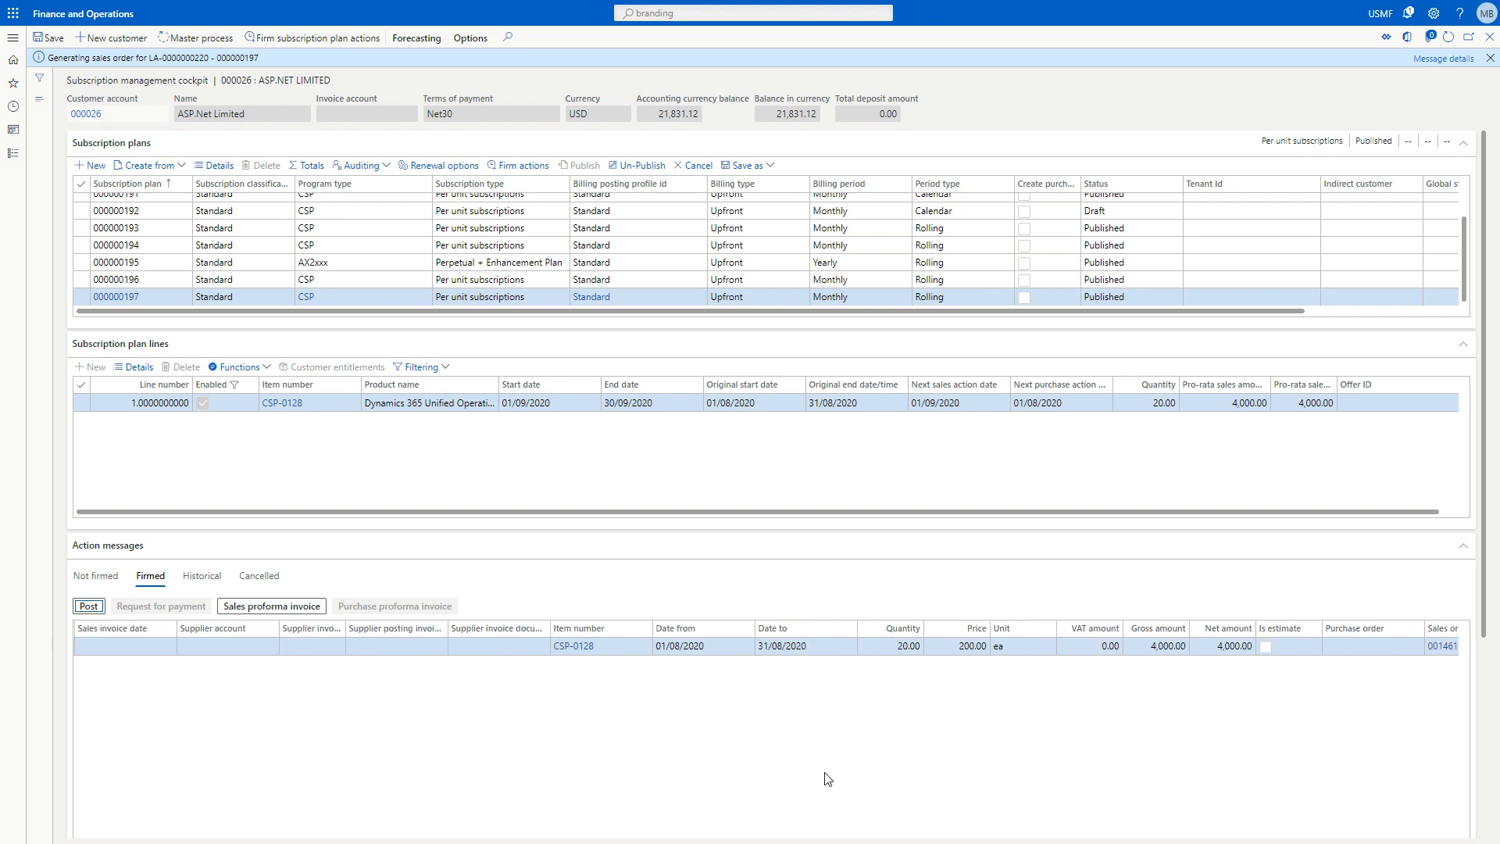
pyautogui.hscroll(-2, 132, 763)
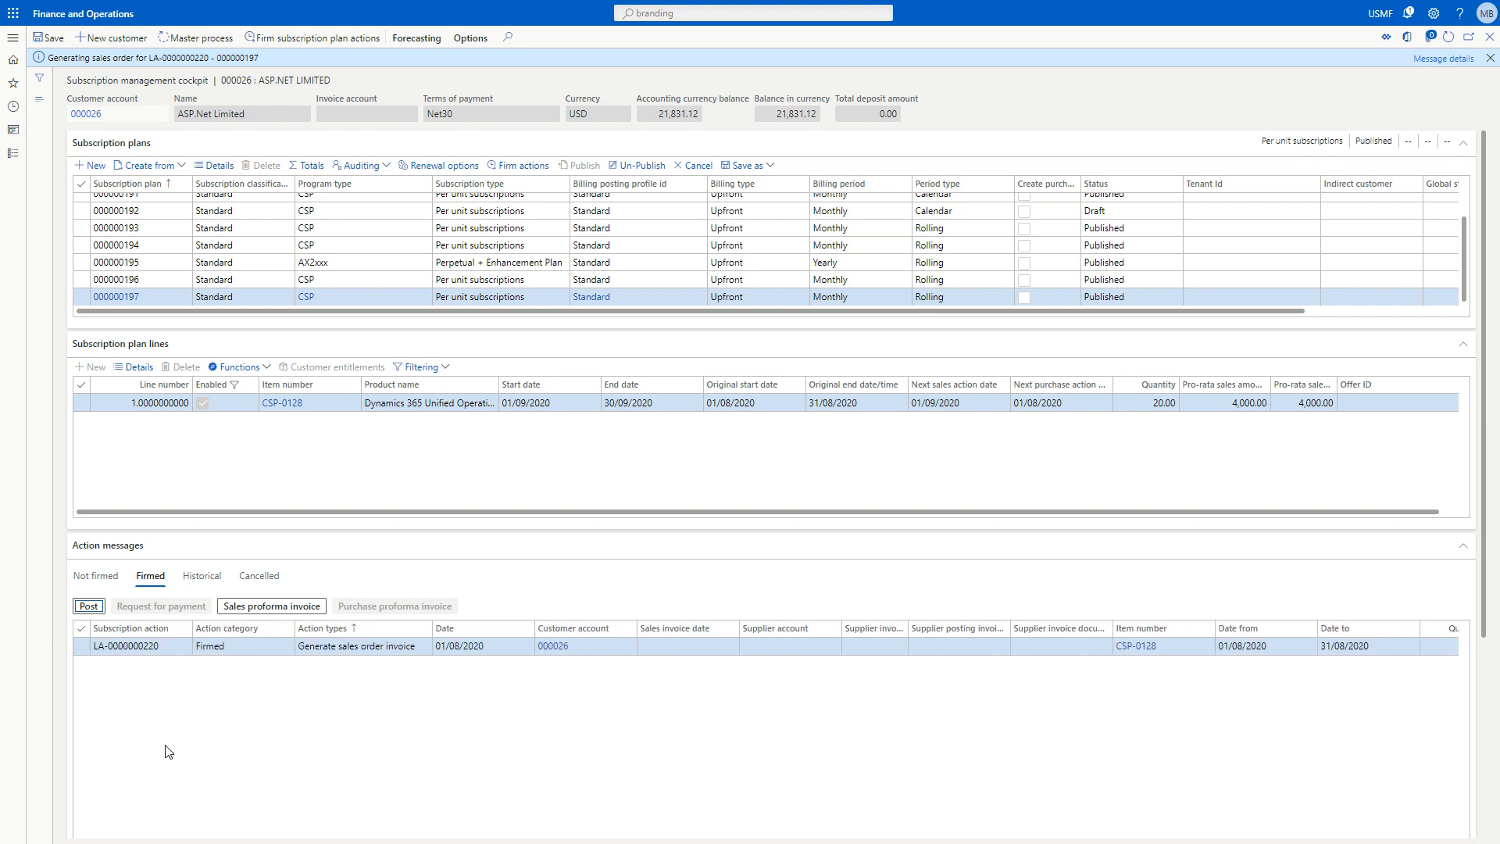
pyautogui.click(89, 607)
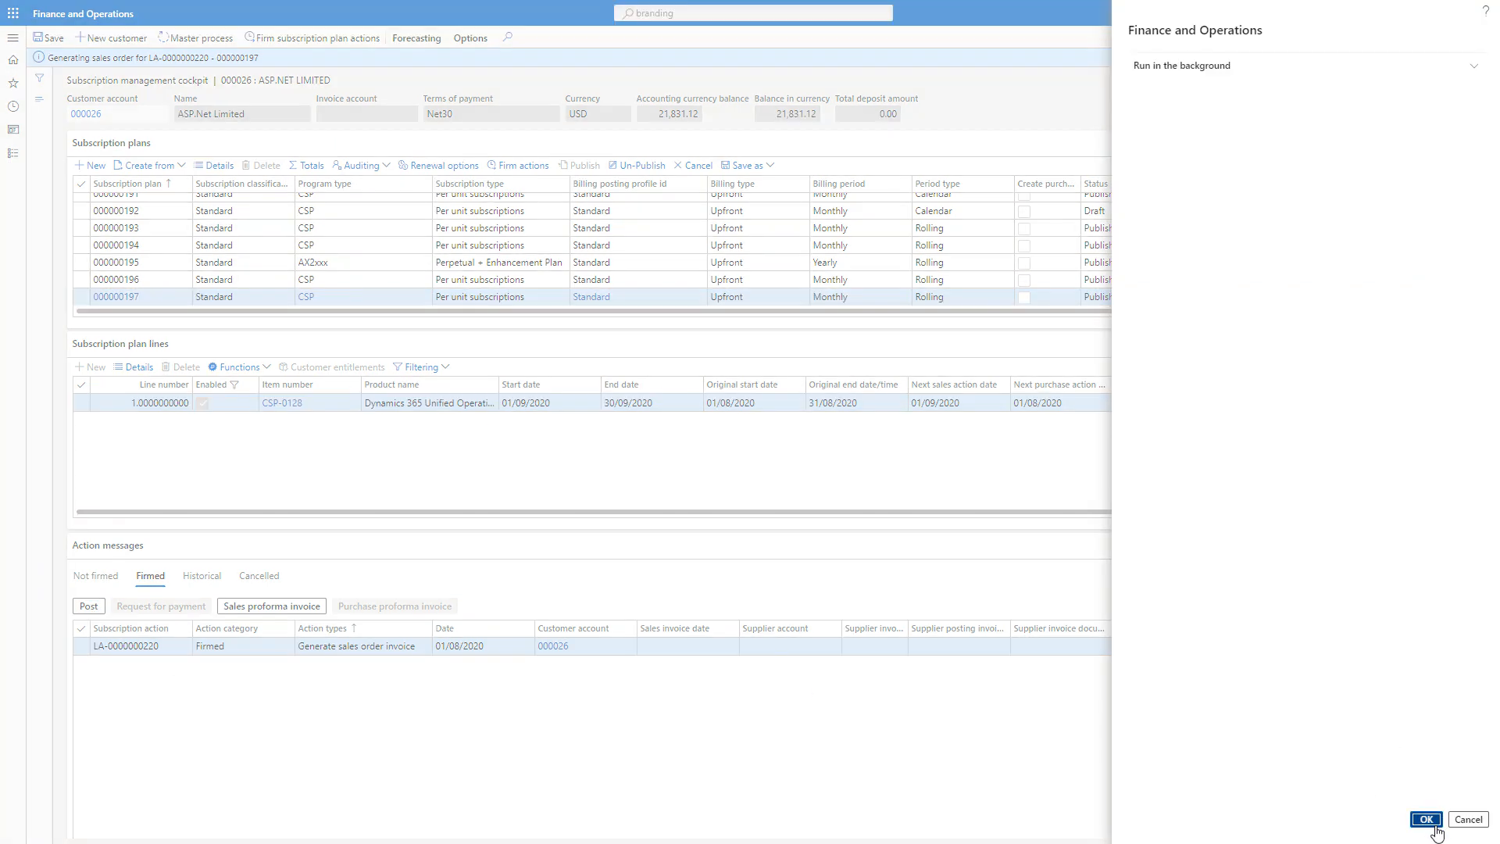
pyautogui.click(1426, 820)
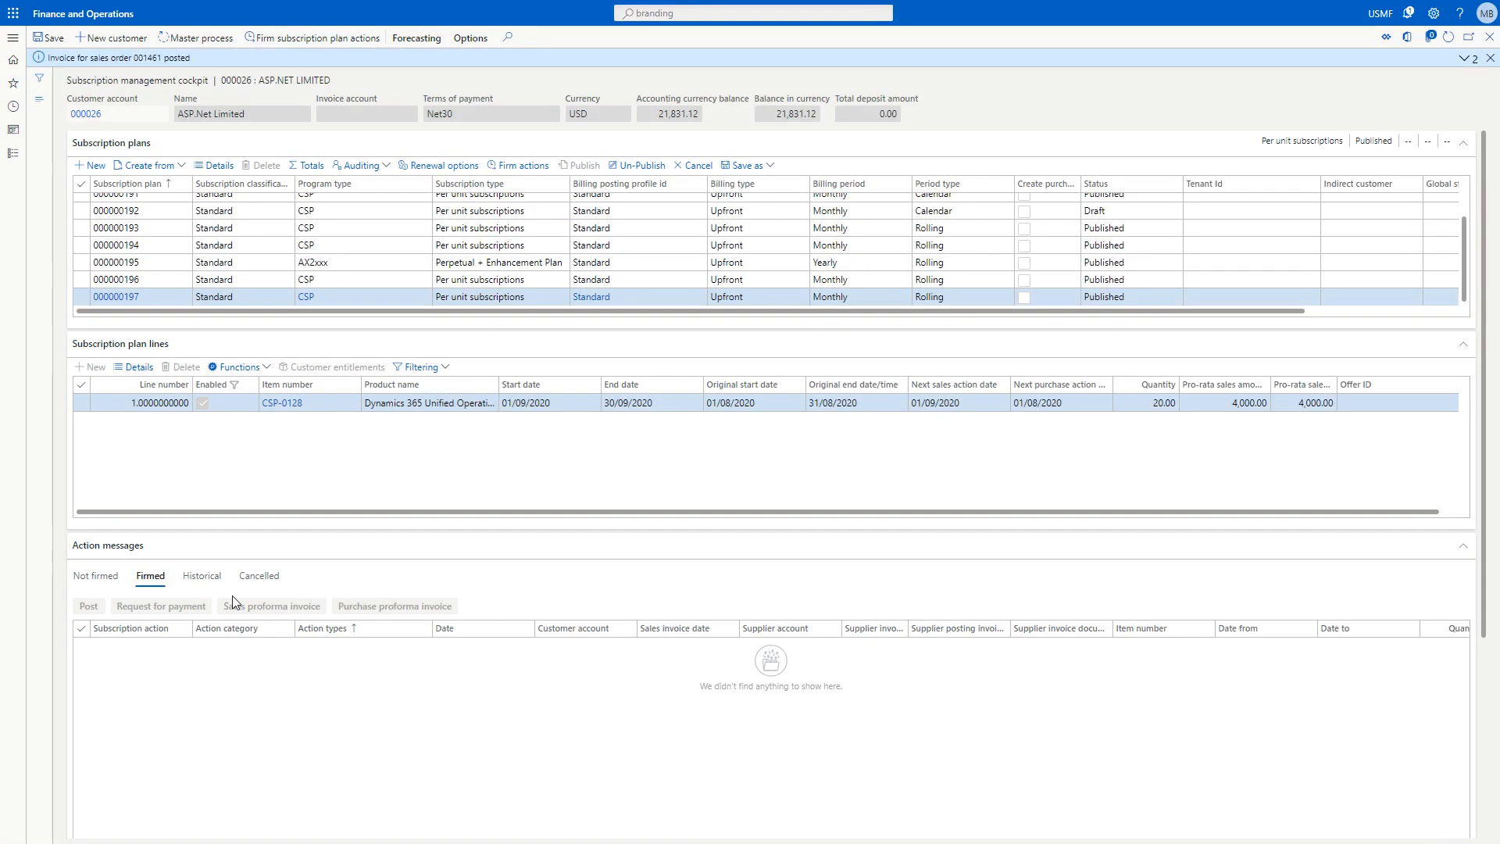
# From the historical action, open the linked sales order, check its status and invoice journal, and return to the cockpit
pyautogui.click(202, 576)
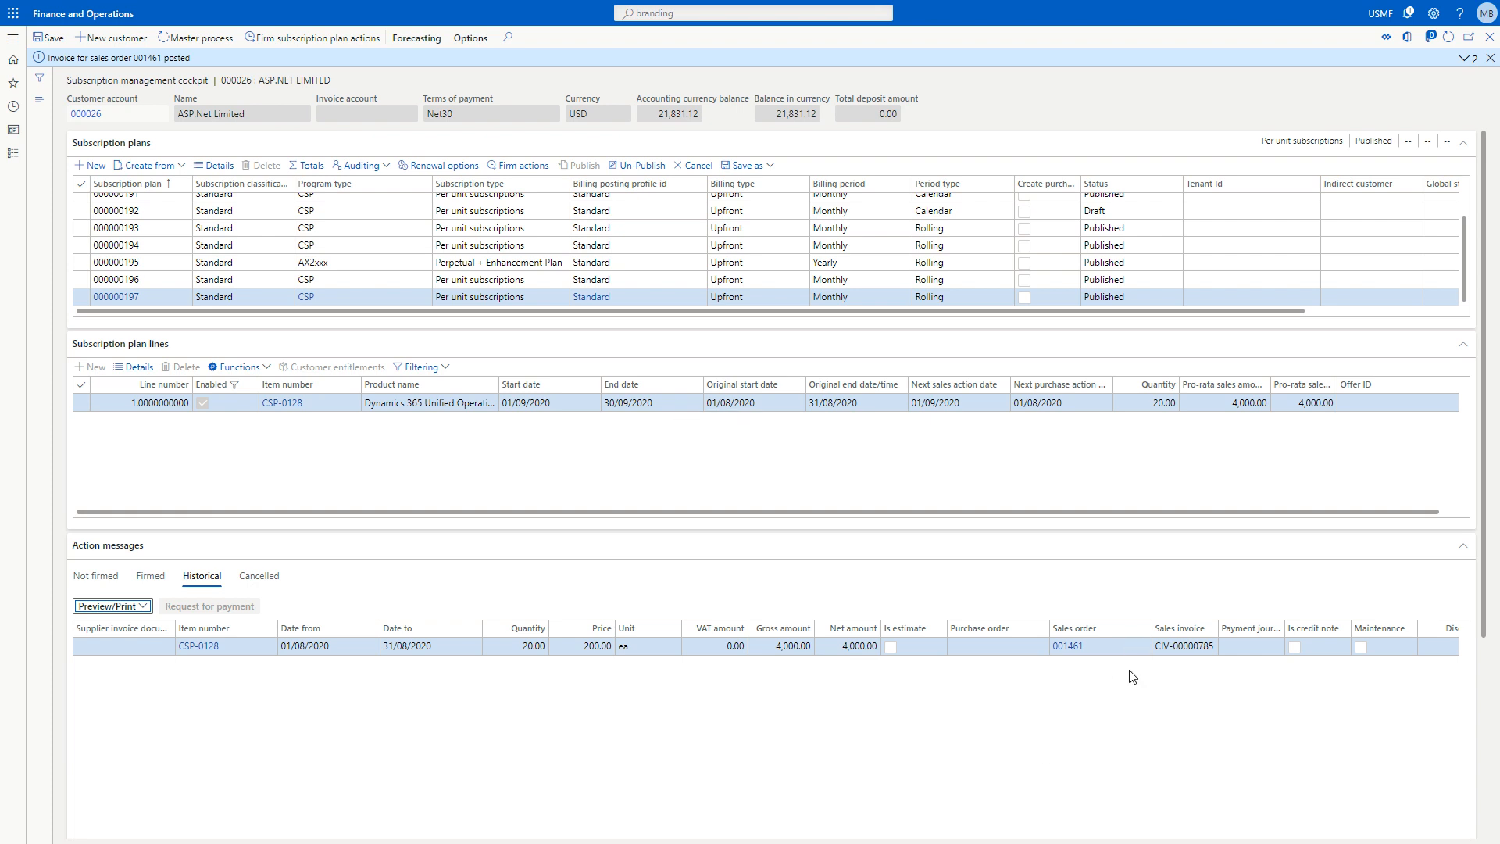
pyautogui.click(1077, 649)
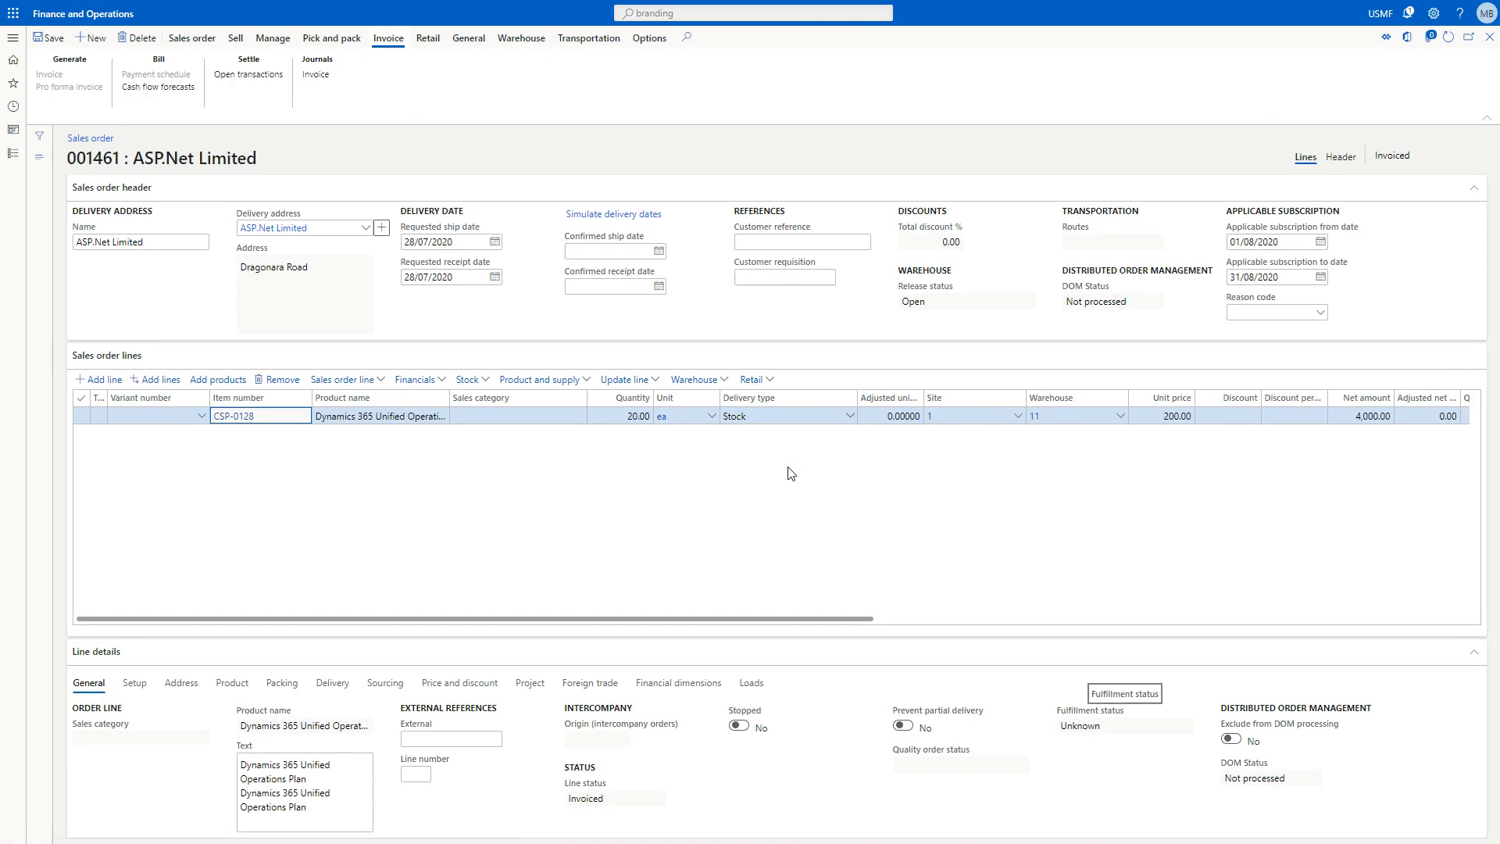
pyautogui.moveTo(1411, 156); pyautogui.dragTo(1378, 156)
pyautogui.click(750, 54)
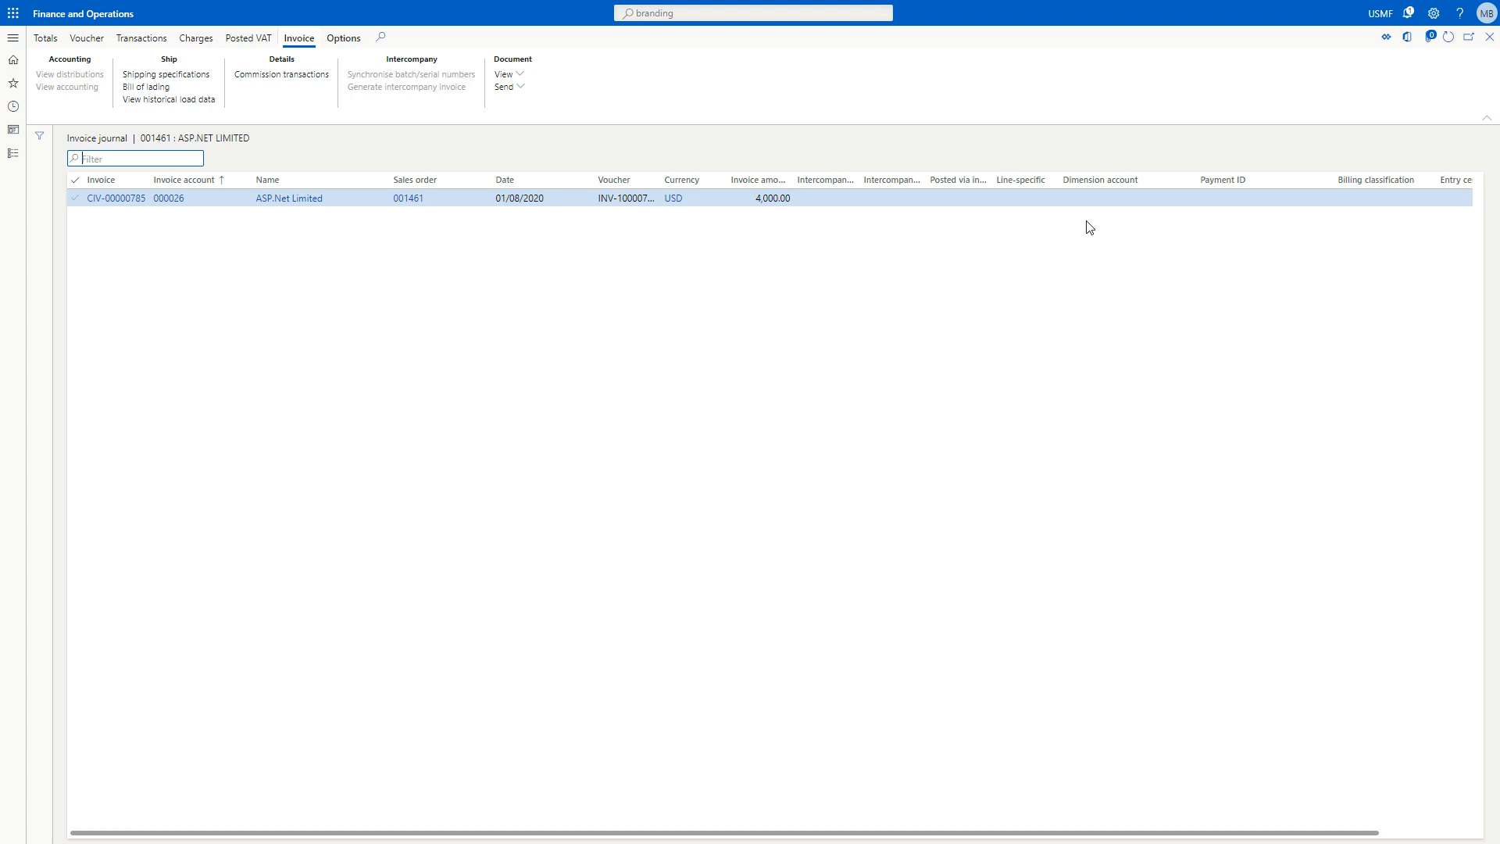
pyautogui.click(1490, 37)
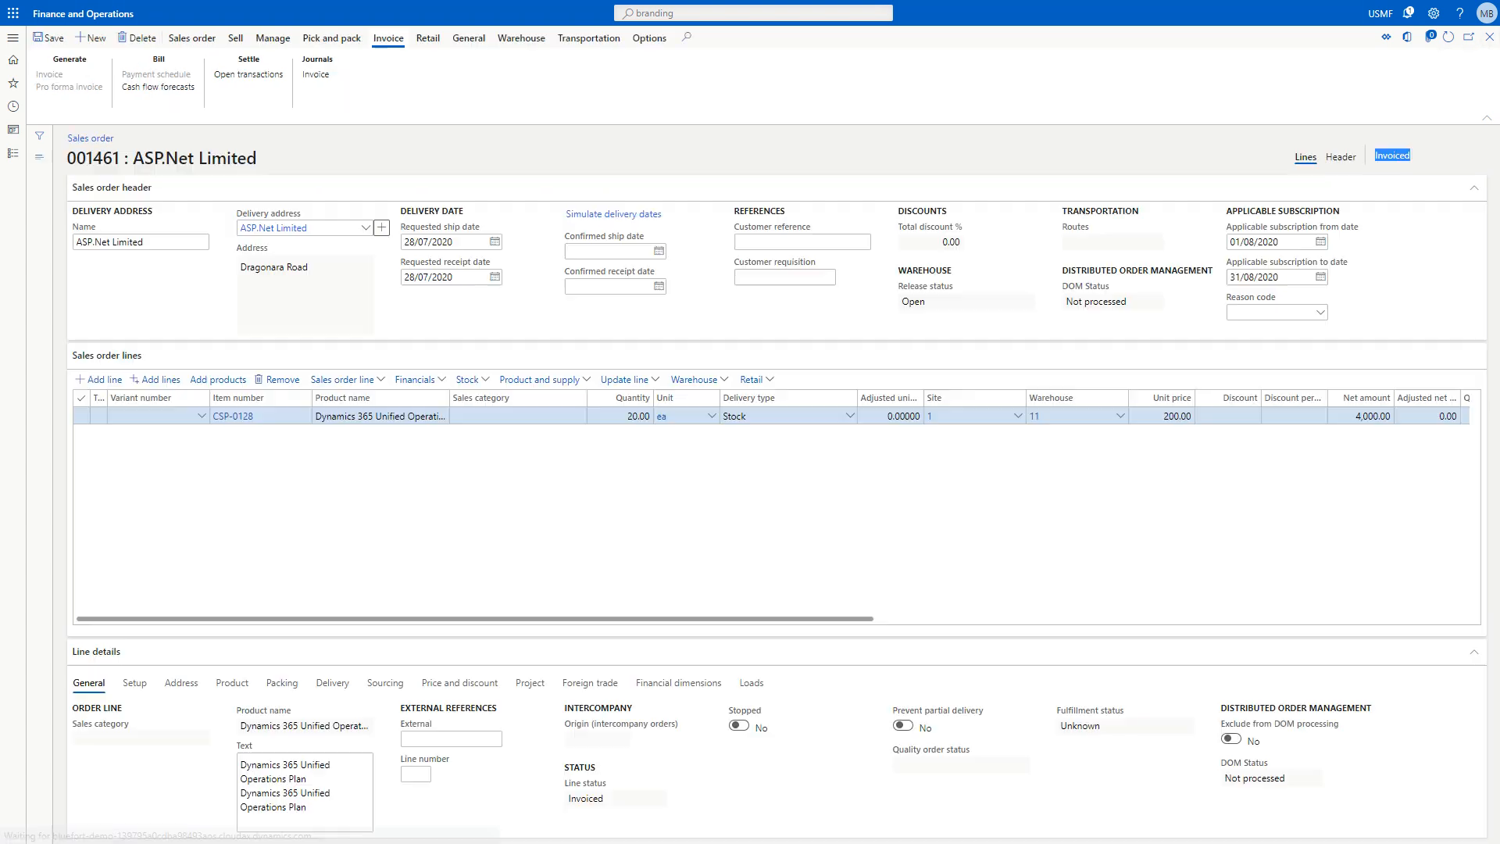
pyautogui.click(1489, 36)
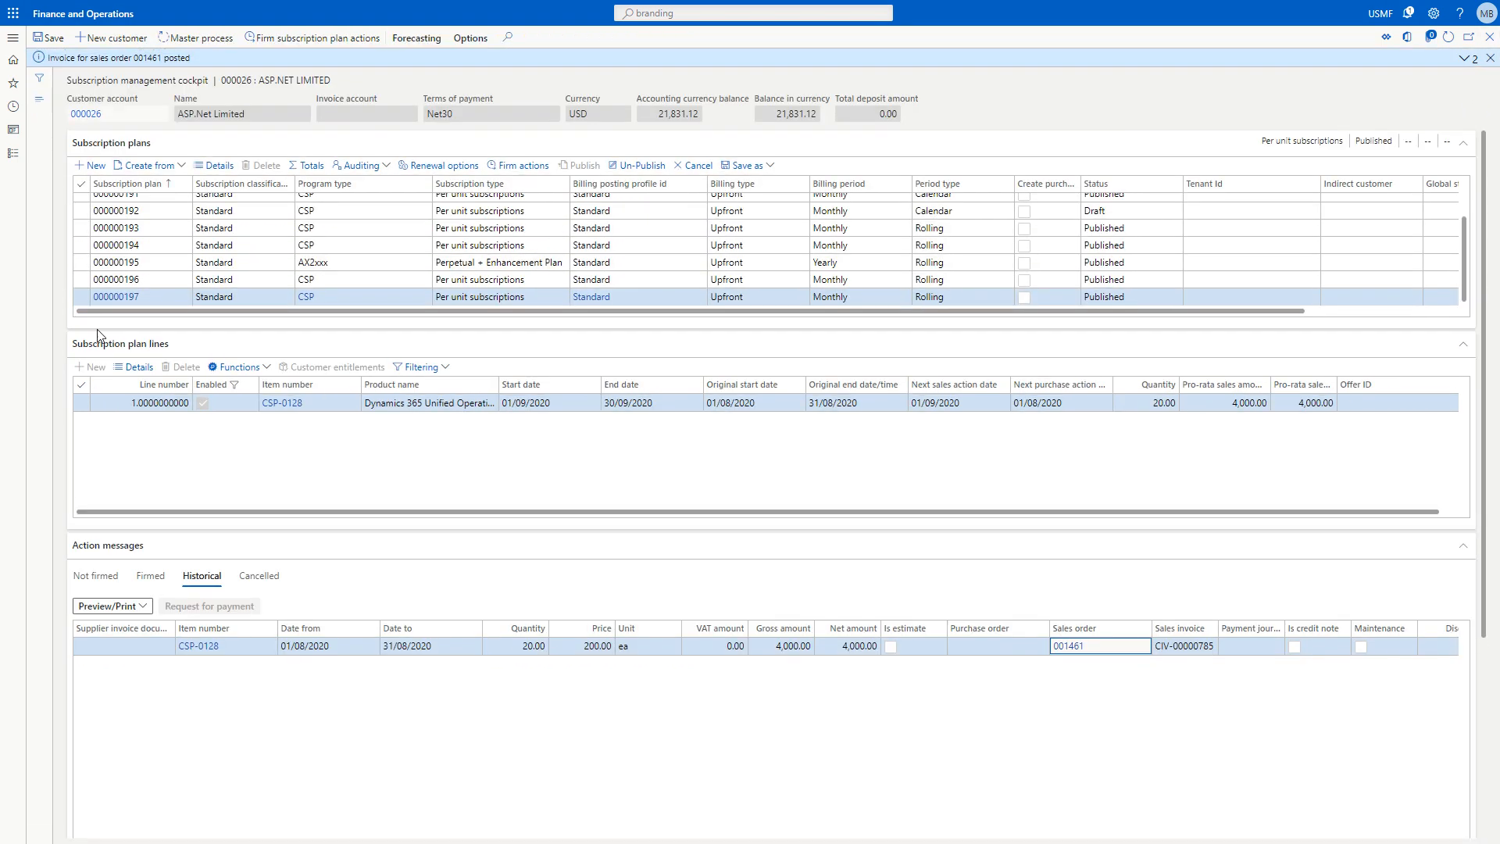
# Dismiss the posting message and close the cockpit, customer record and confirmed quotation to return to the quotations list
pyautogui.click(1490, 57)
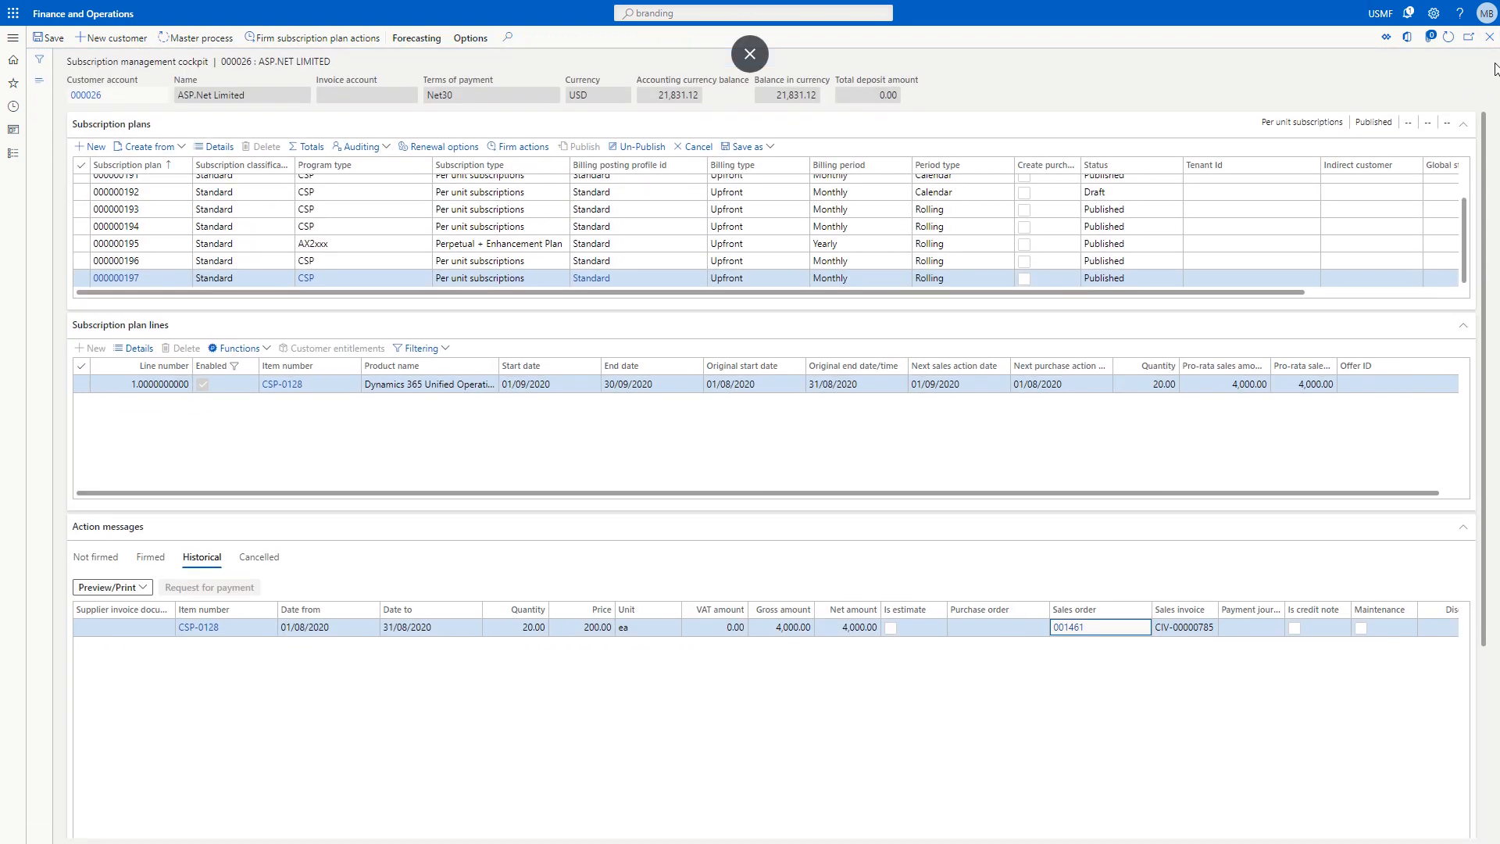
pyautogui.click(1491, 39)
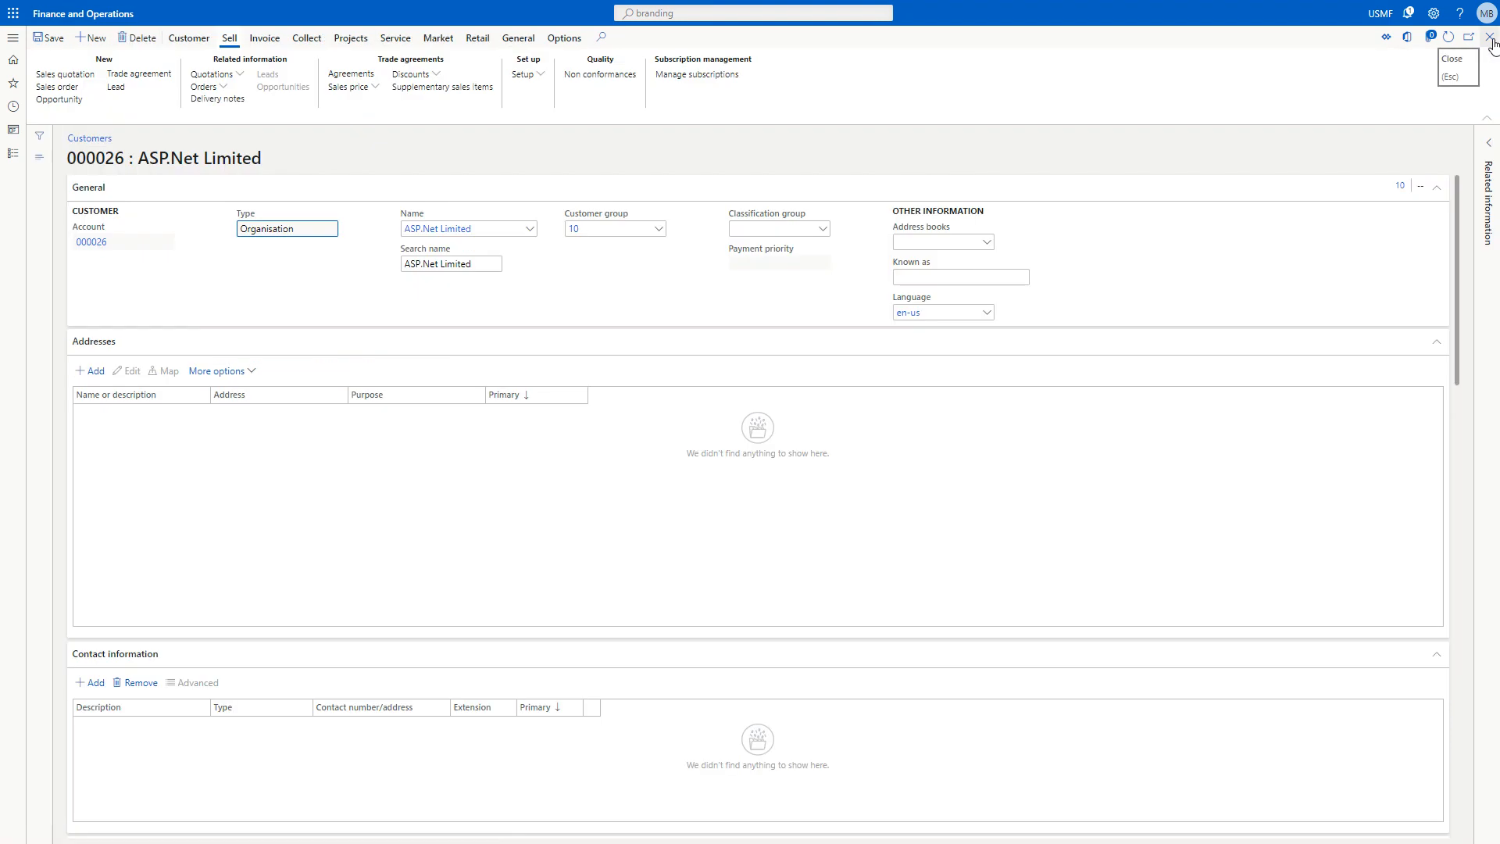
pyautogui.click(1491, 39)
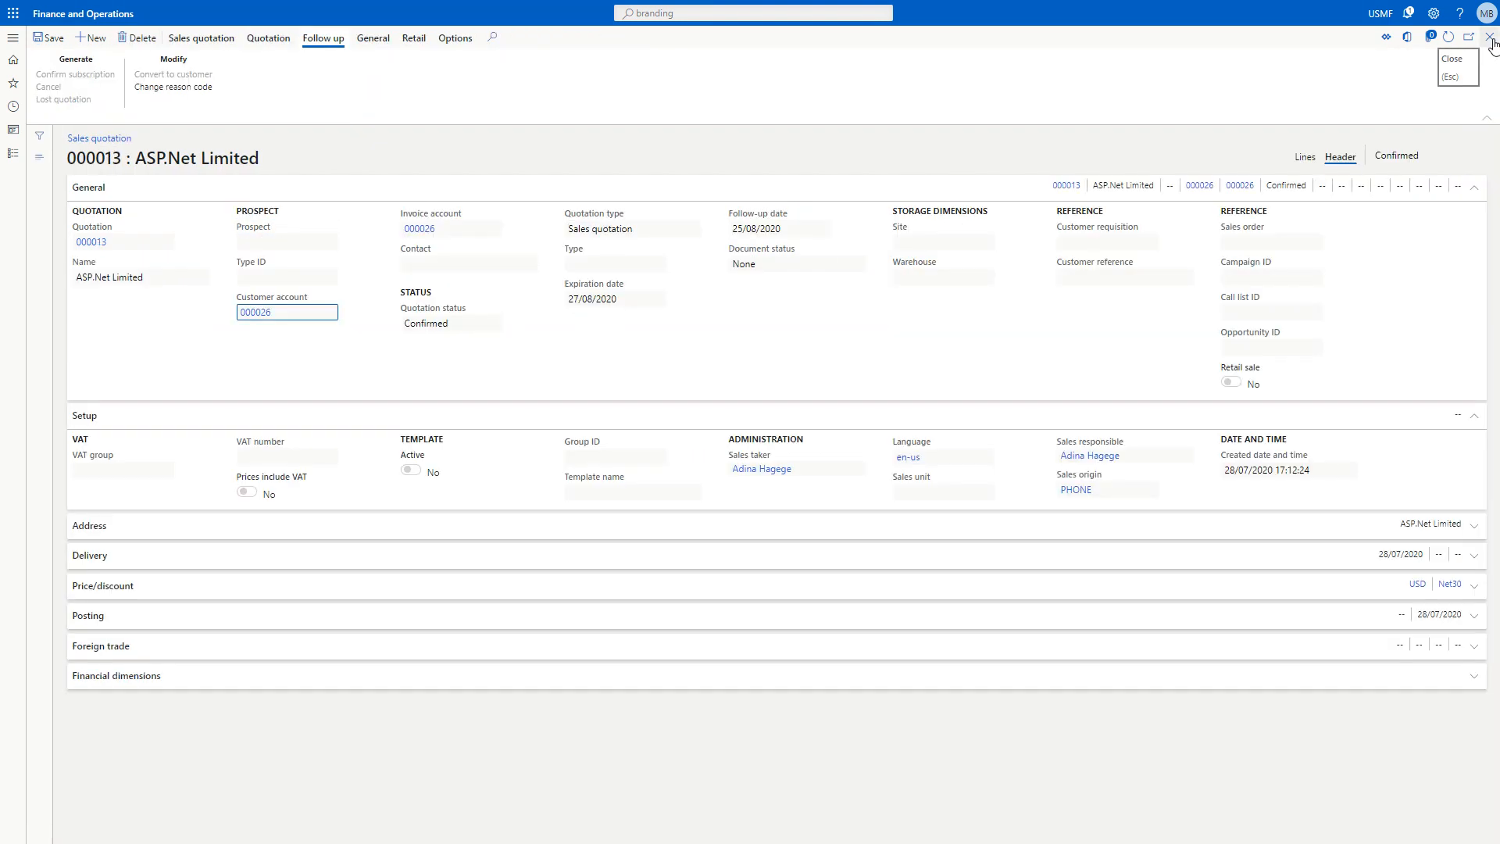
pyautogui.click(1491, 39)
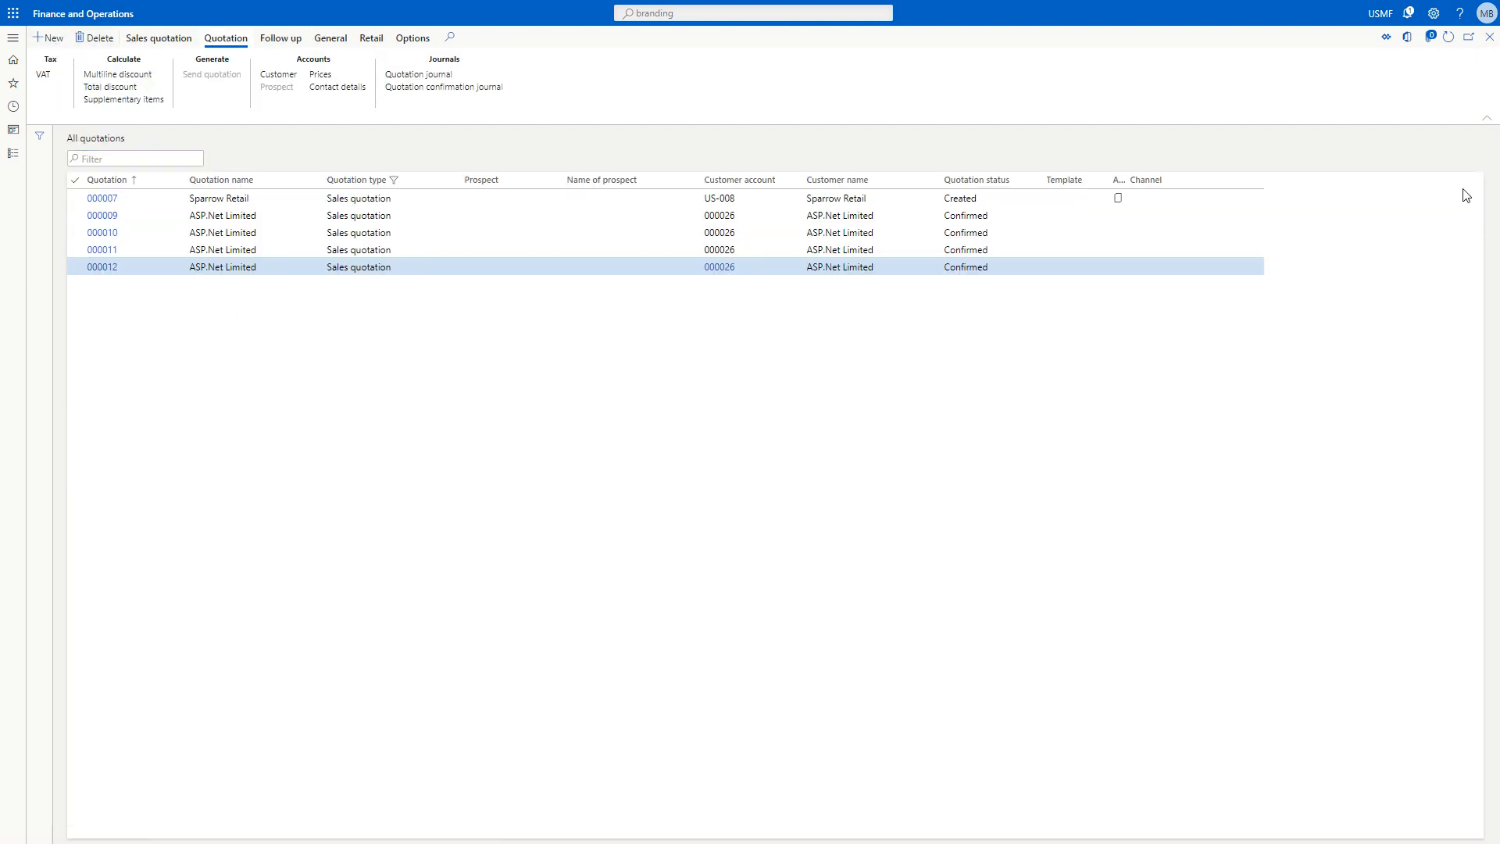
# Create a new sales quotation with account type Customer for ASP.Net Limited
pyautogui.hotkey('alt', 'n')
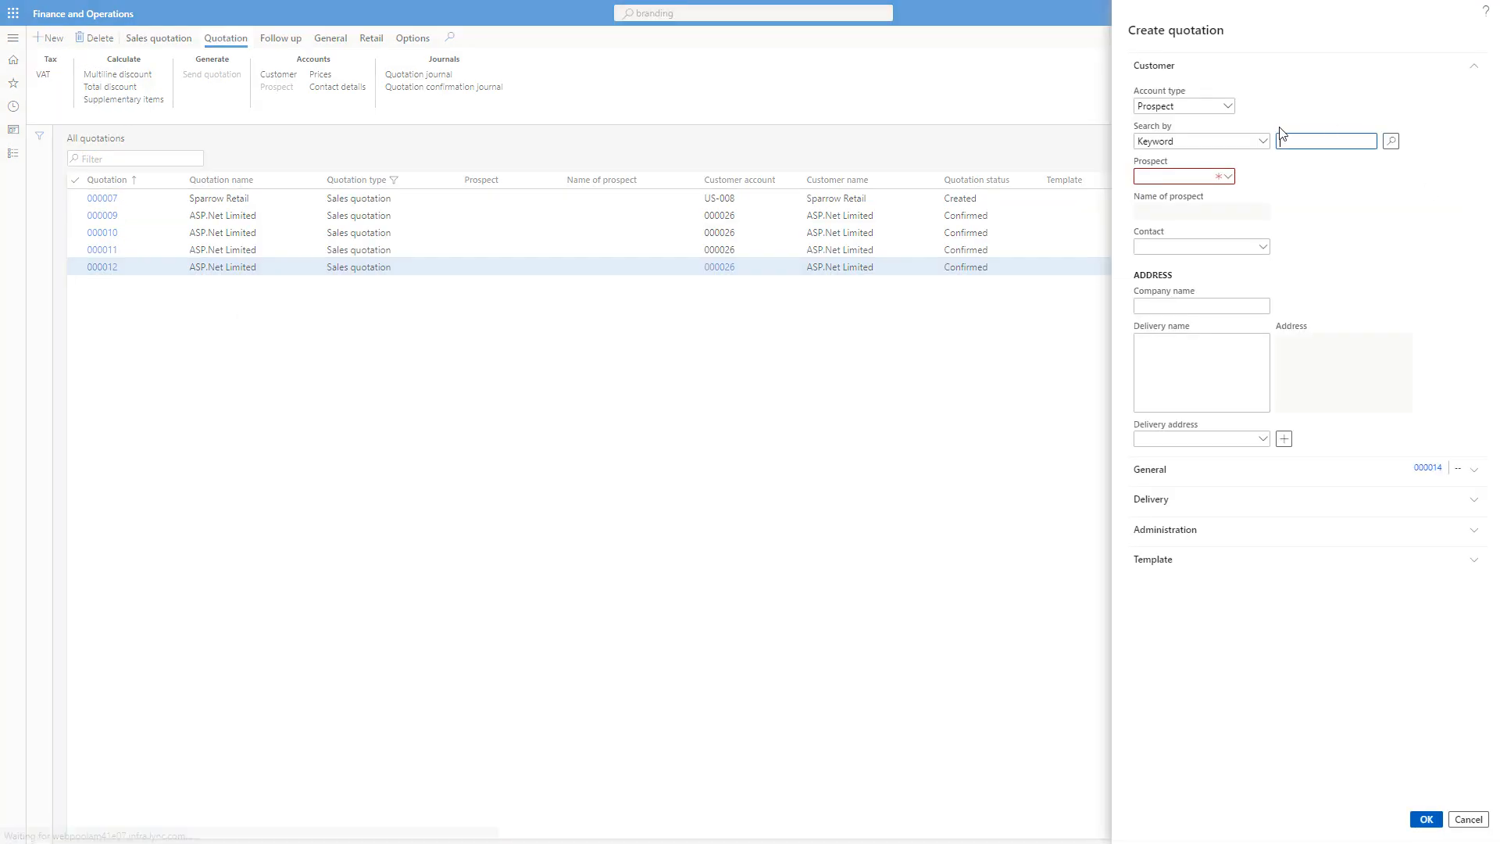
pyautogui.click(1227, 106)
pyautogui.click(1156, 139)
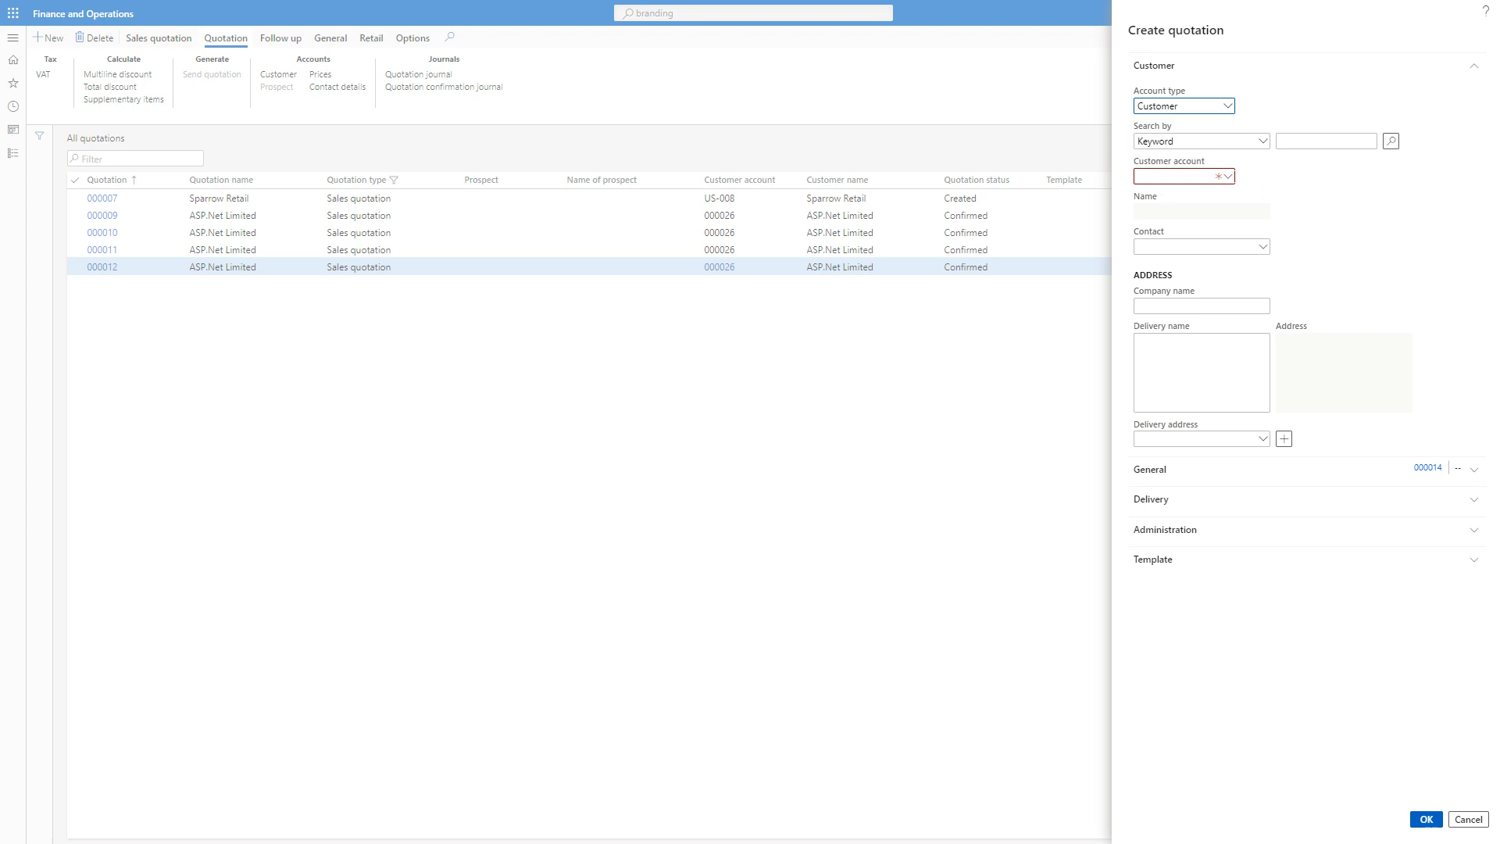
pyautogui.click(1228, 176)
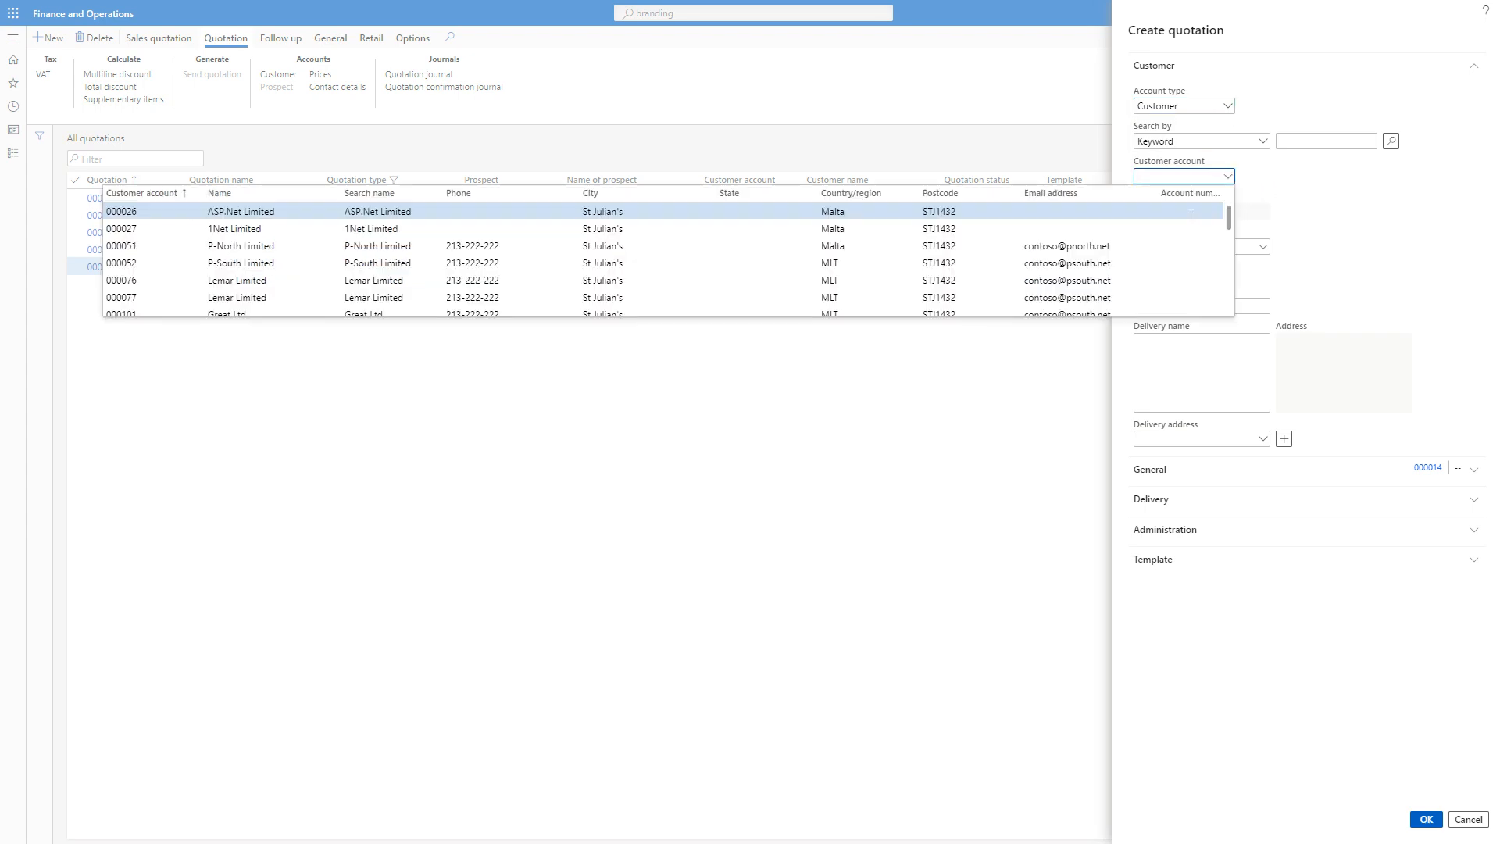
pyautogui.click(1191, 219)
pyautogui.click(1426, 819)
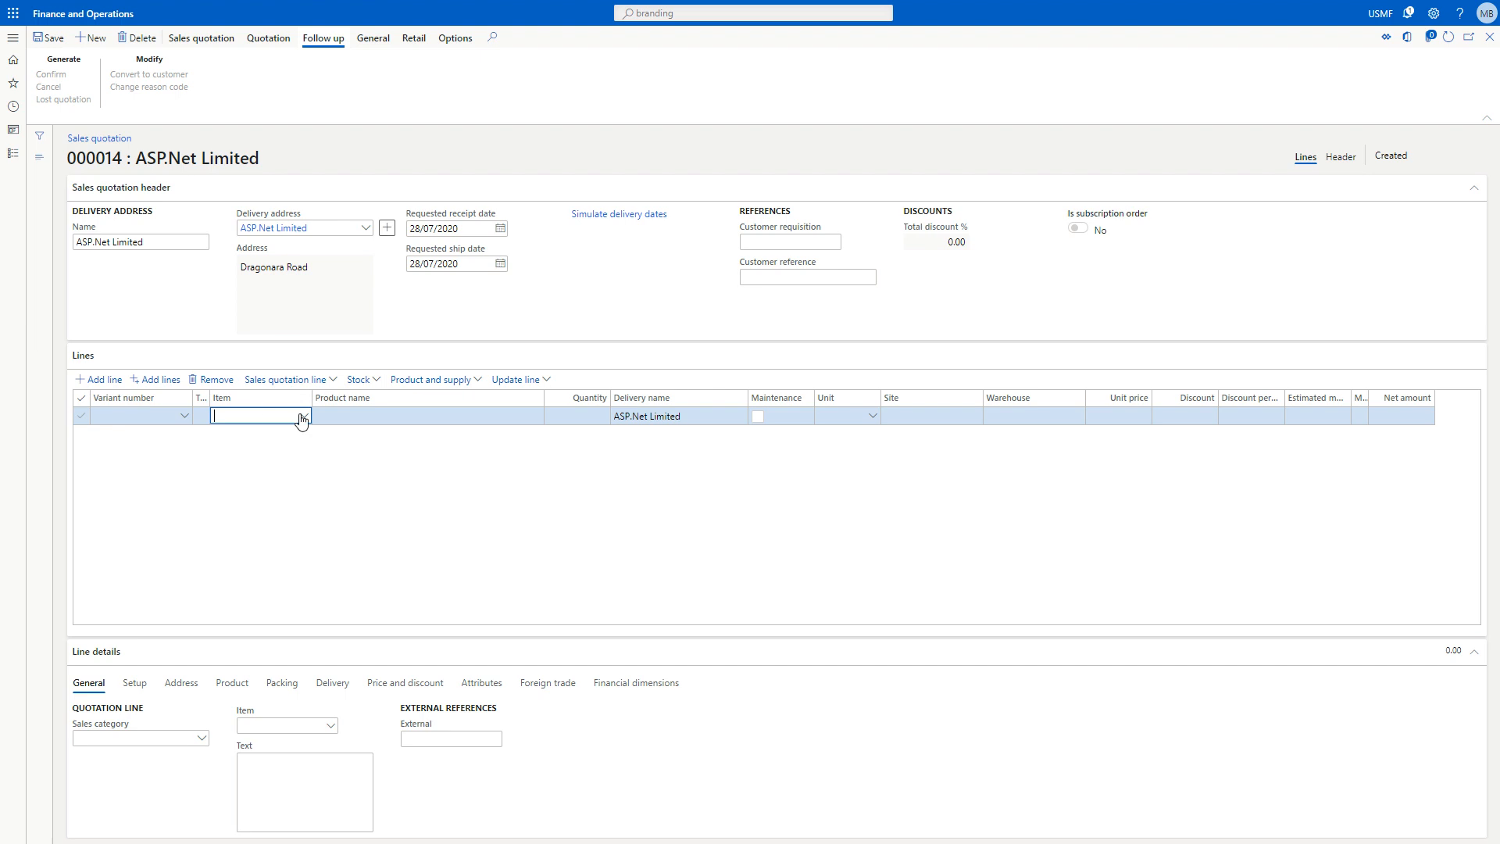
# Set the item of the first quotation line to L00003, Dynamcis AX2012 Enterprise User
pyautogui.click(303, 417)
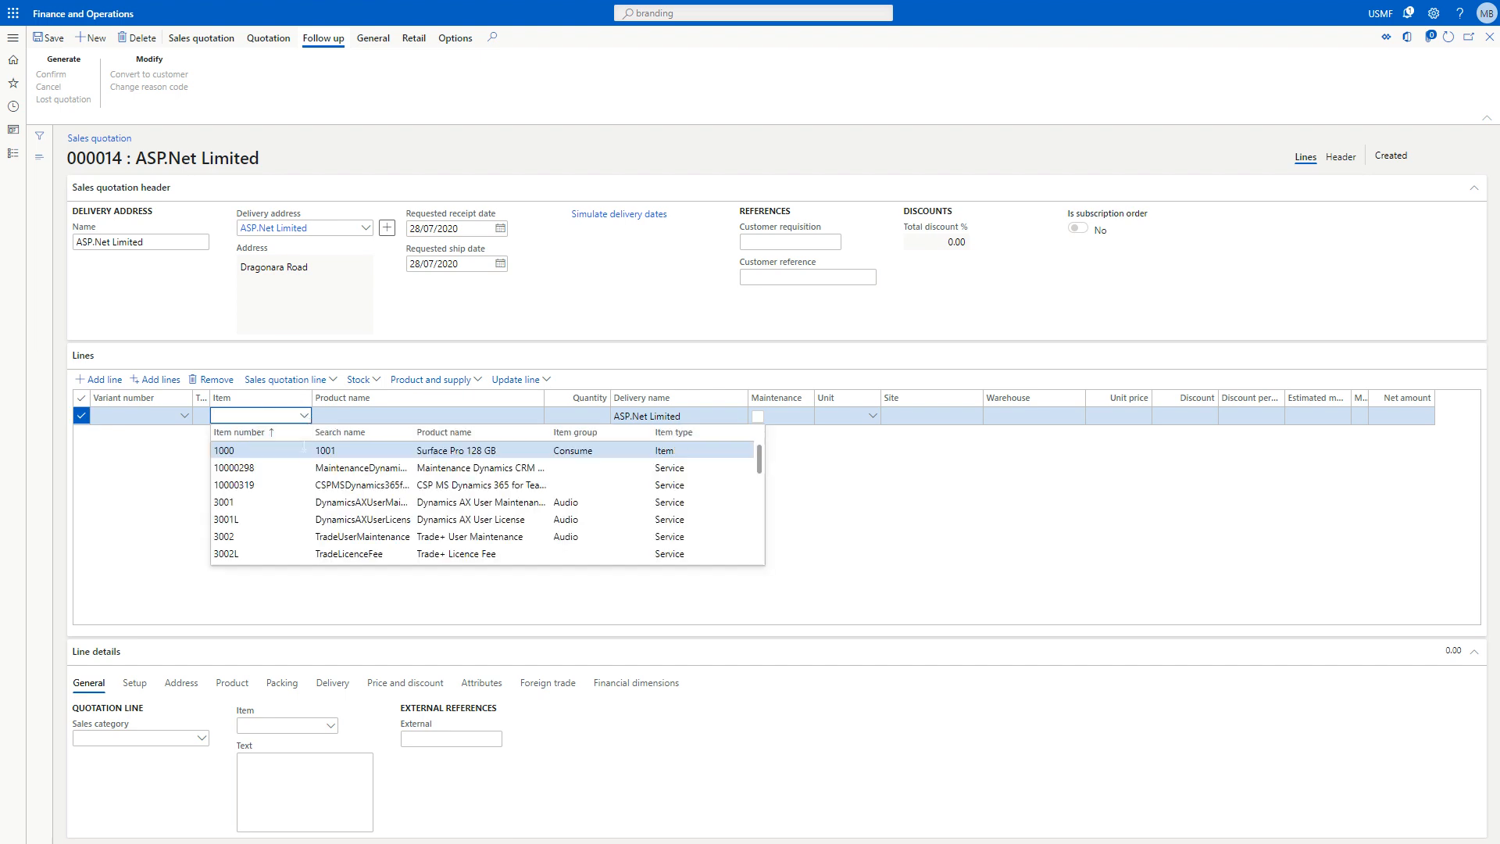
pyautogui.scroll(-3, 484, 481)
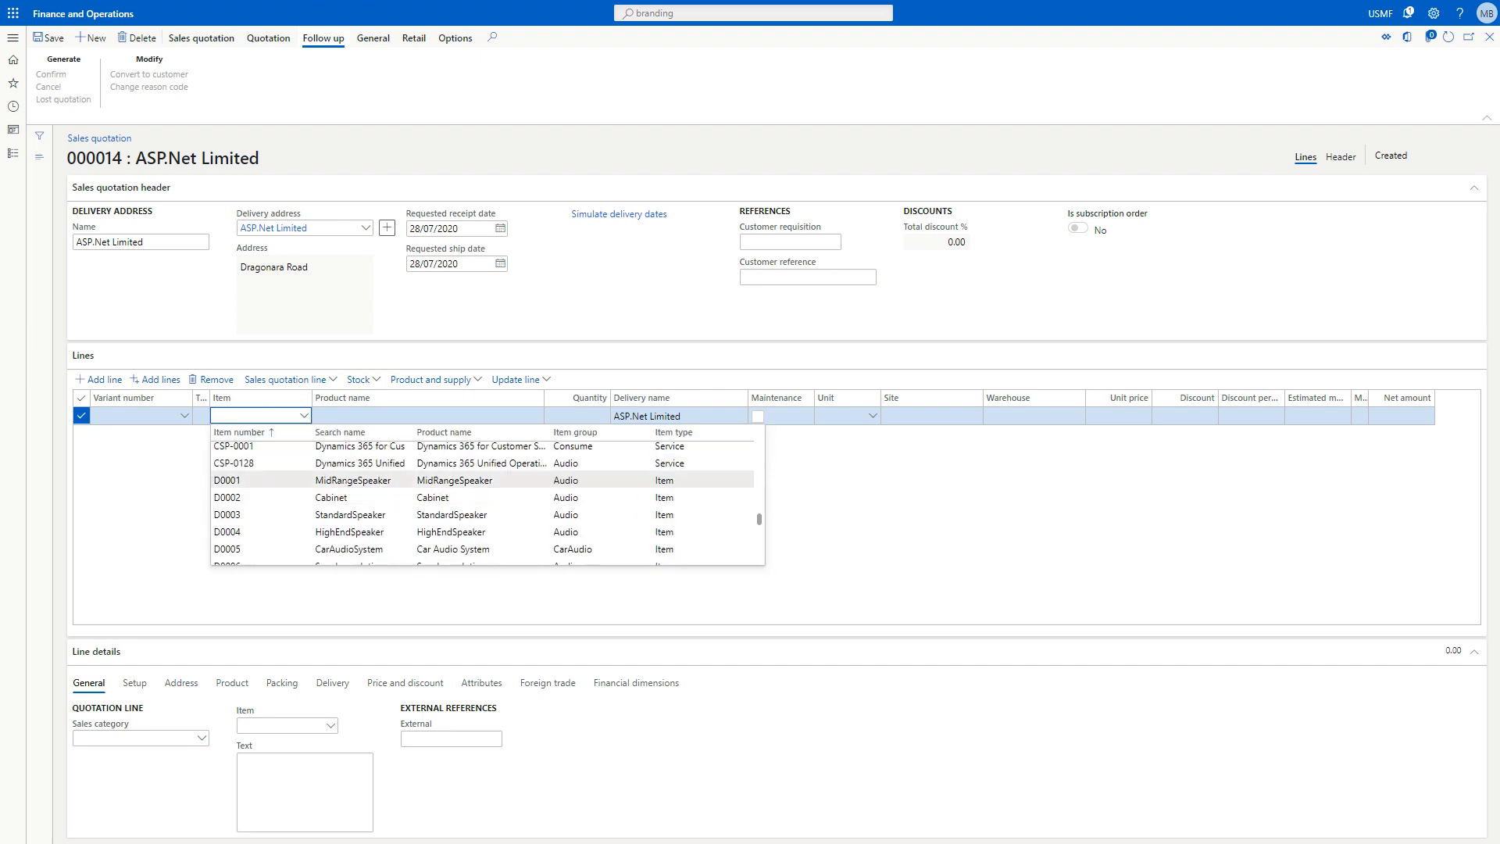
pyautogui.scroll(-10, 485, 476)
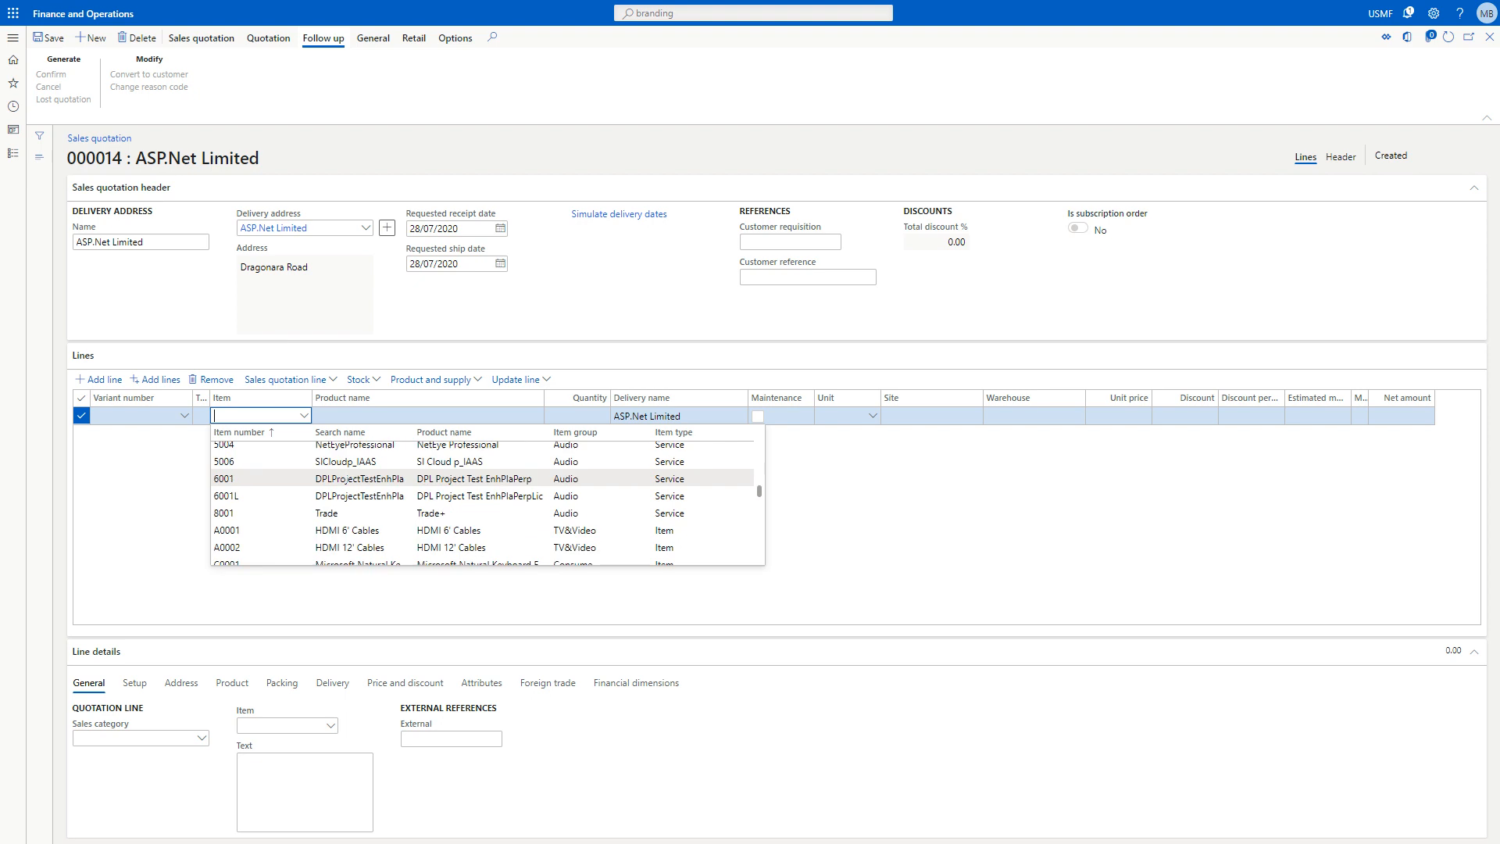
pyautogui.scroll(-10, 344, 473)
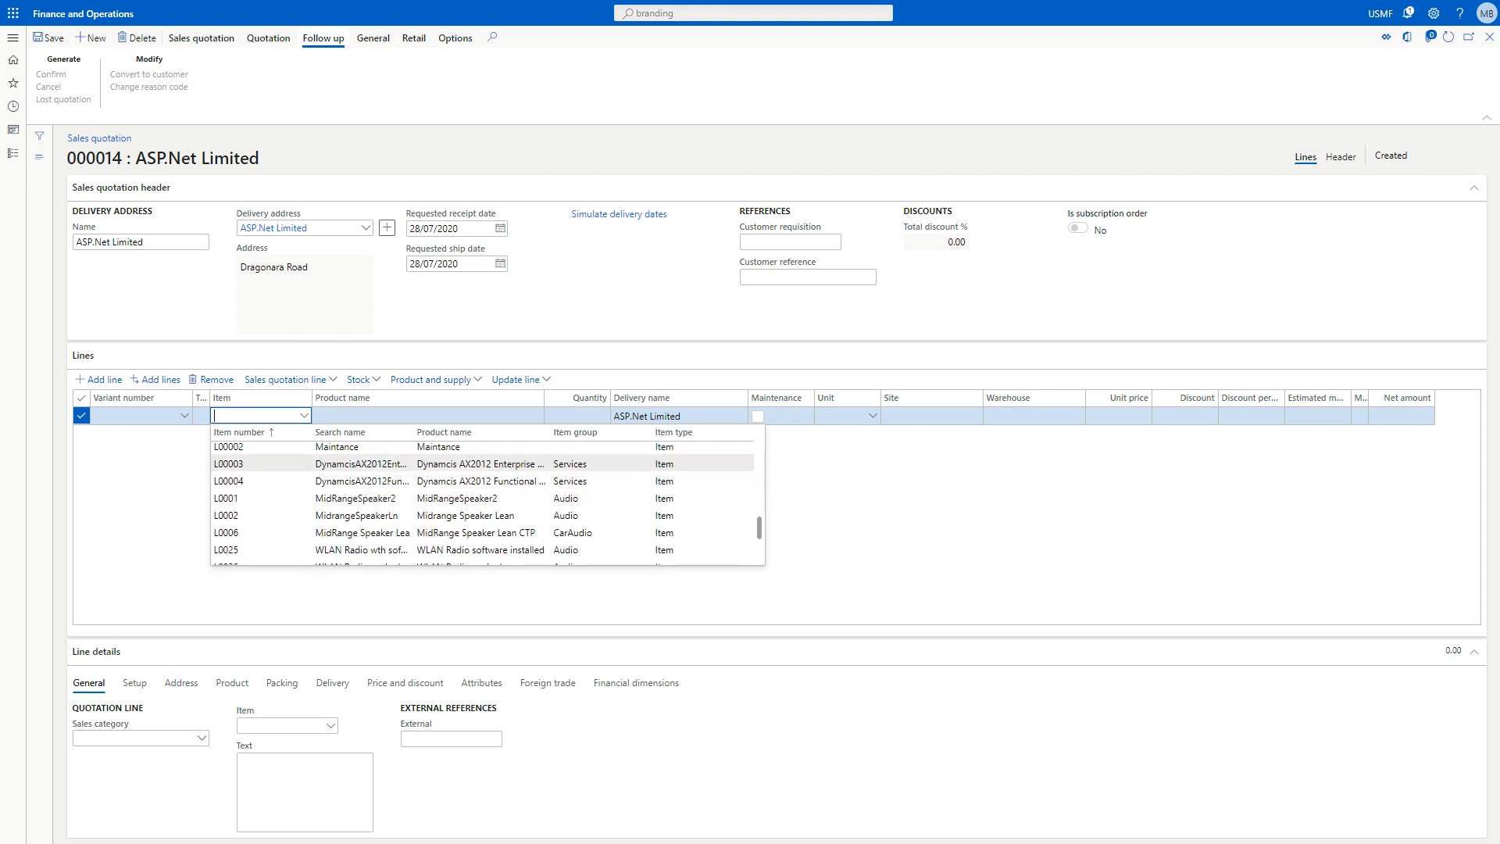
pyautogui.click(393, 466)
# Widen the quotation lines' subscription from and to date, perpetual maintenance start and end date, and enhancement plan percent columns, selecting the percent value
pyautogui.hscroll(1, 717, 546)
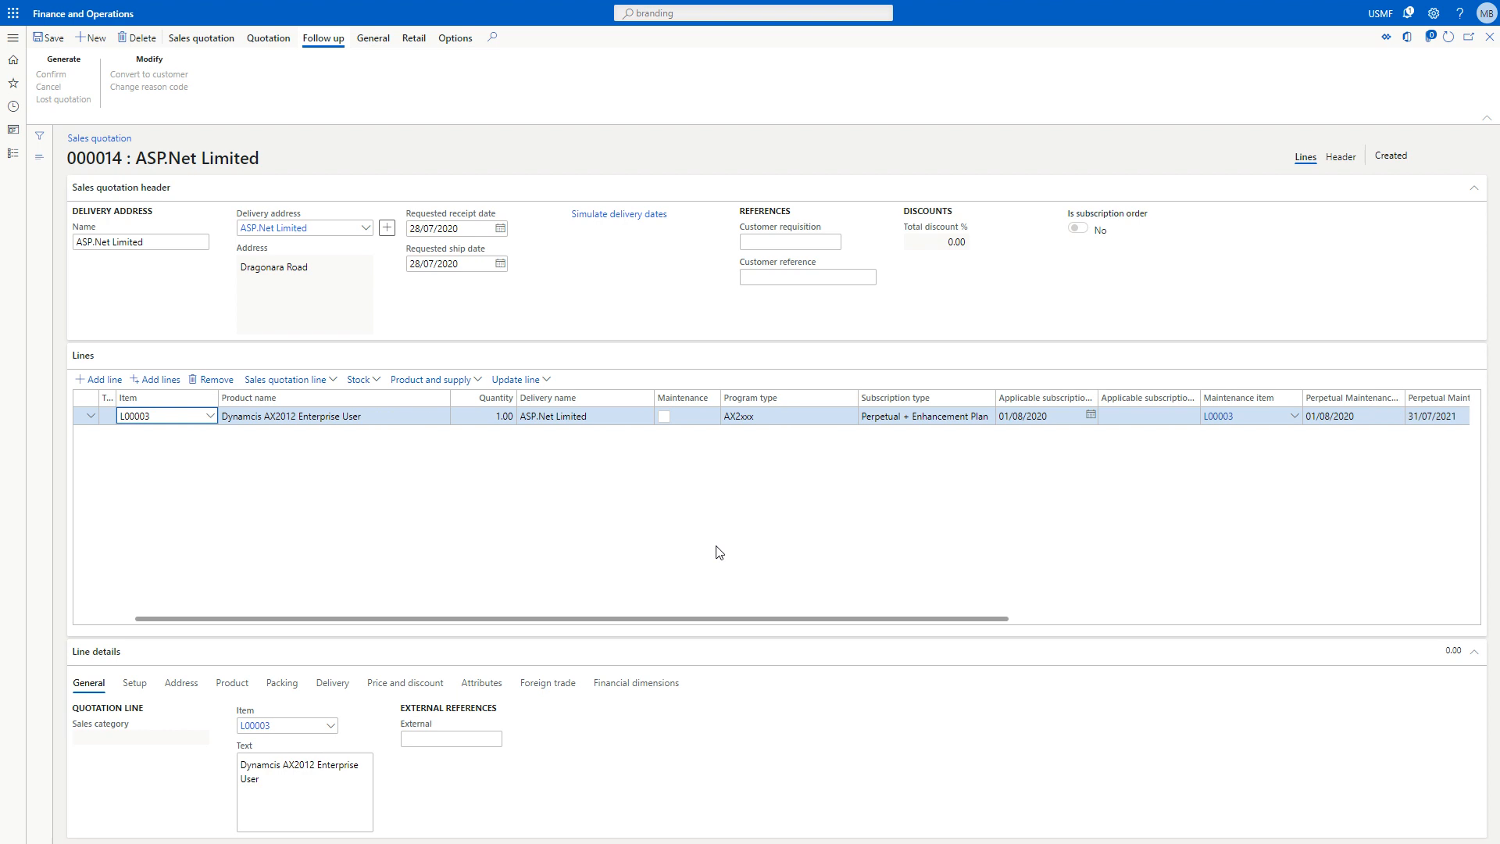
pyautogui.hscroll(3, 719, 552)
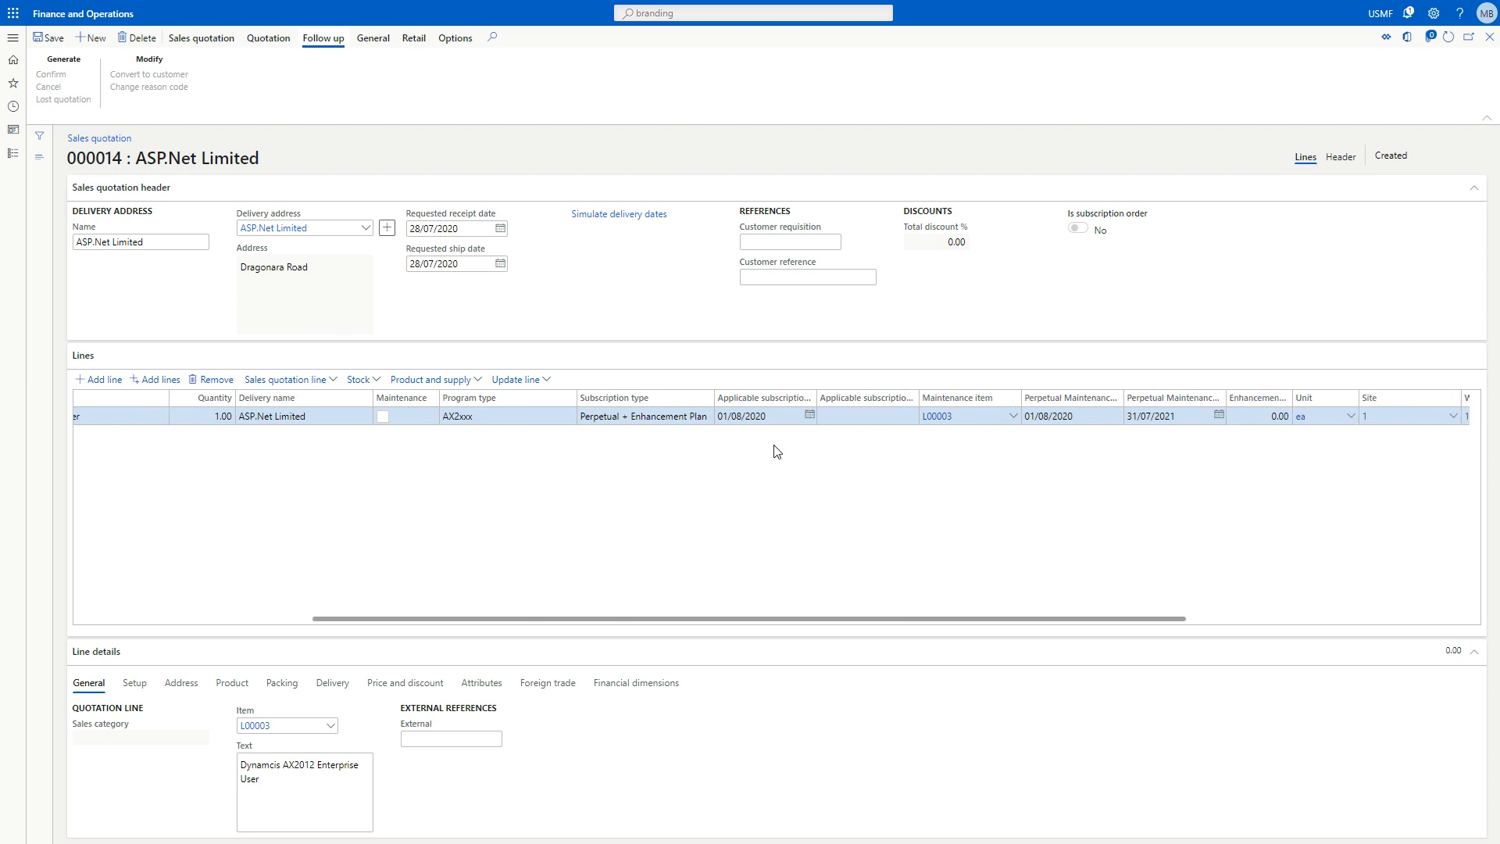
pyautogui.doubleClick(920, 398)
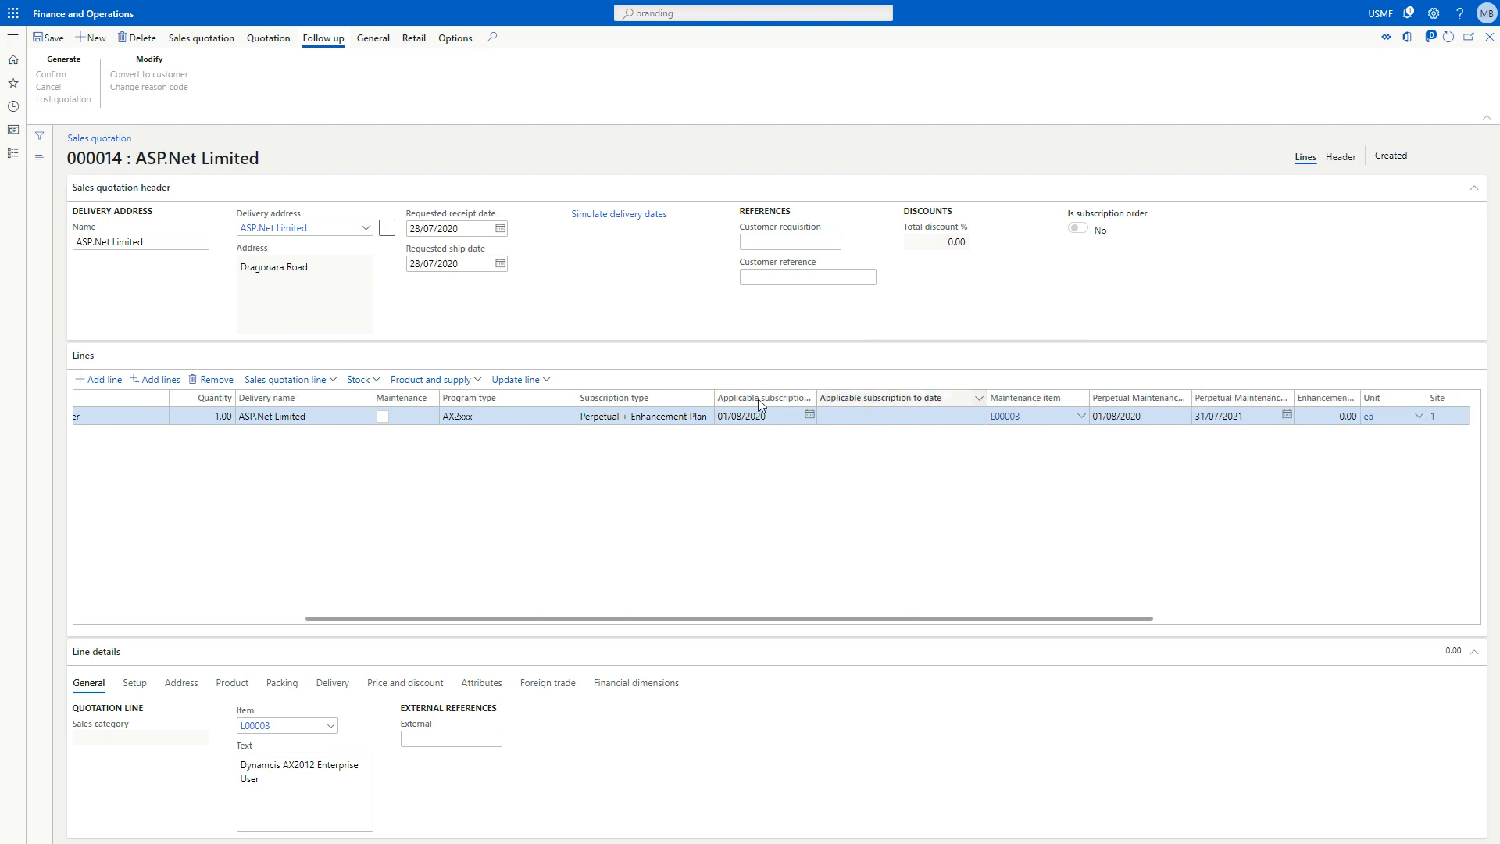
pyautogui.doubleClick(816, 397)
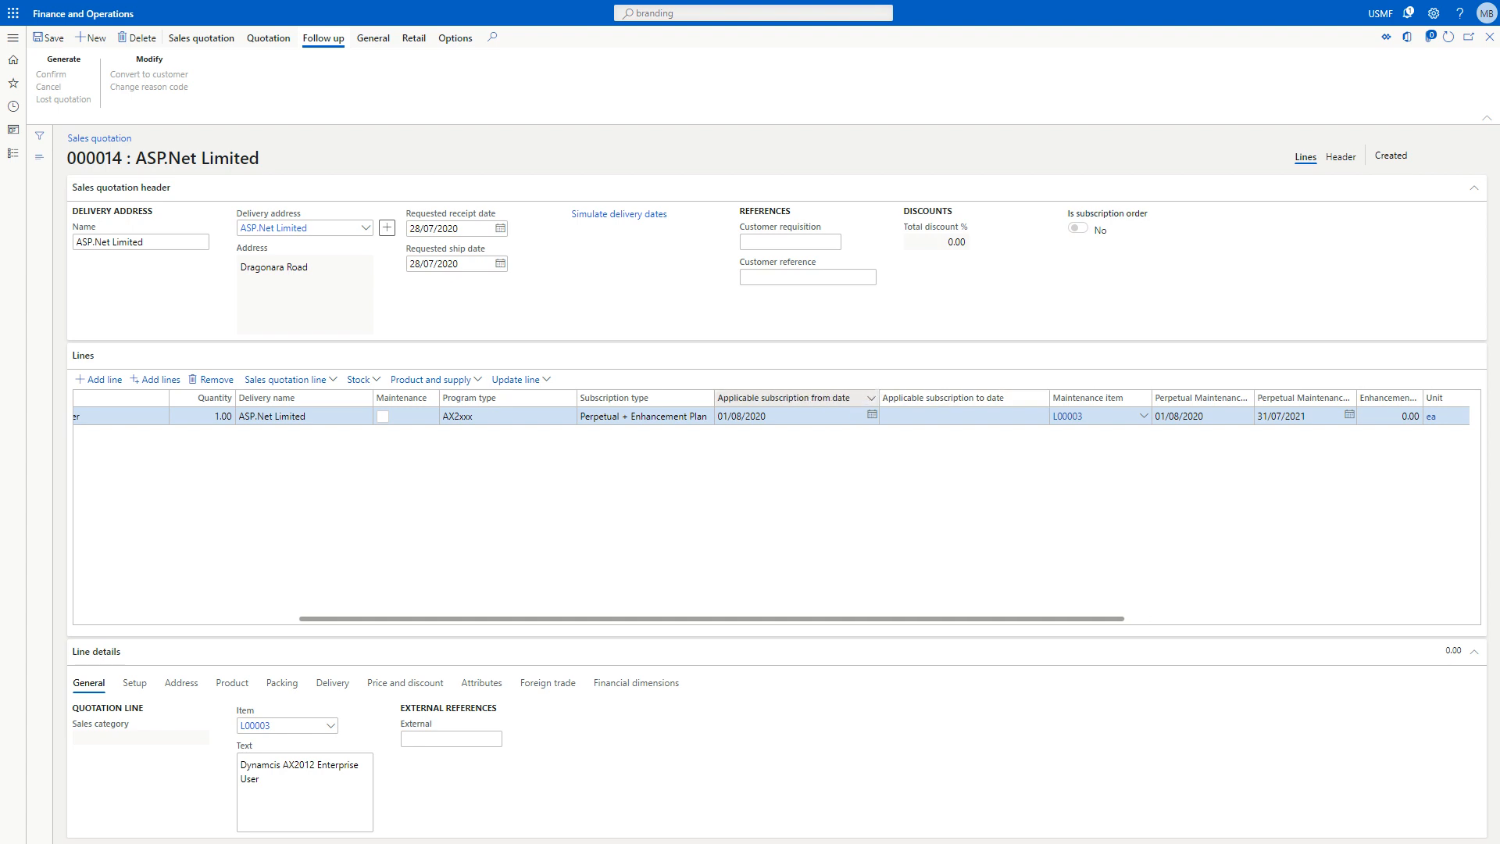
pyautogui.hscroll(3, 958, 529)
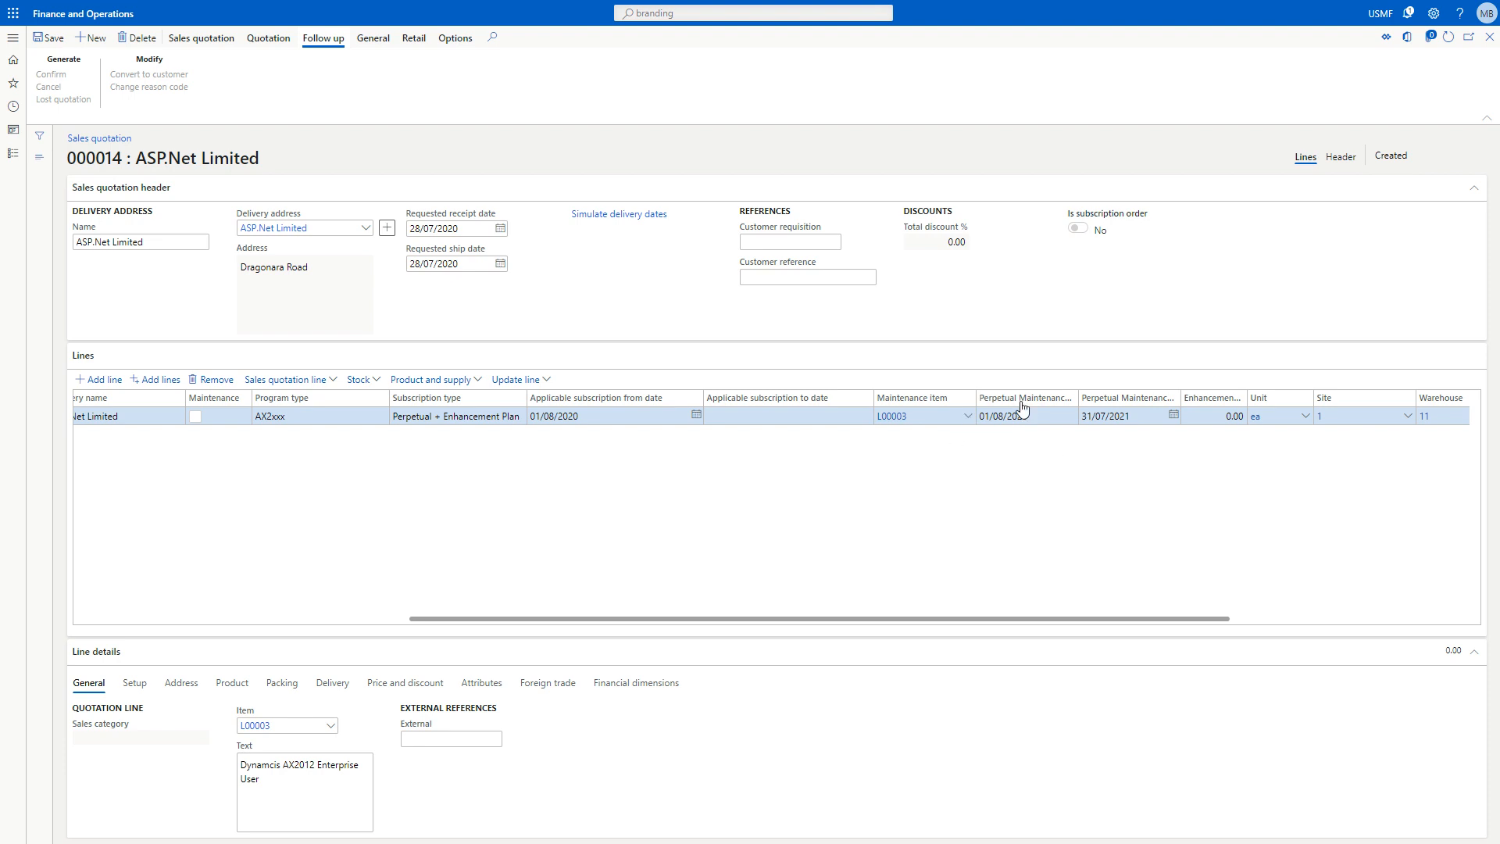
pyautogui.moveTo(1078, 397); pyautogui.dragTo(1308, 398)
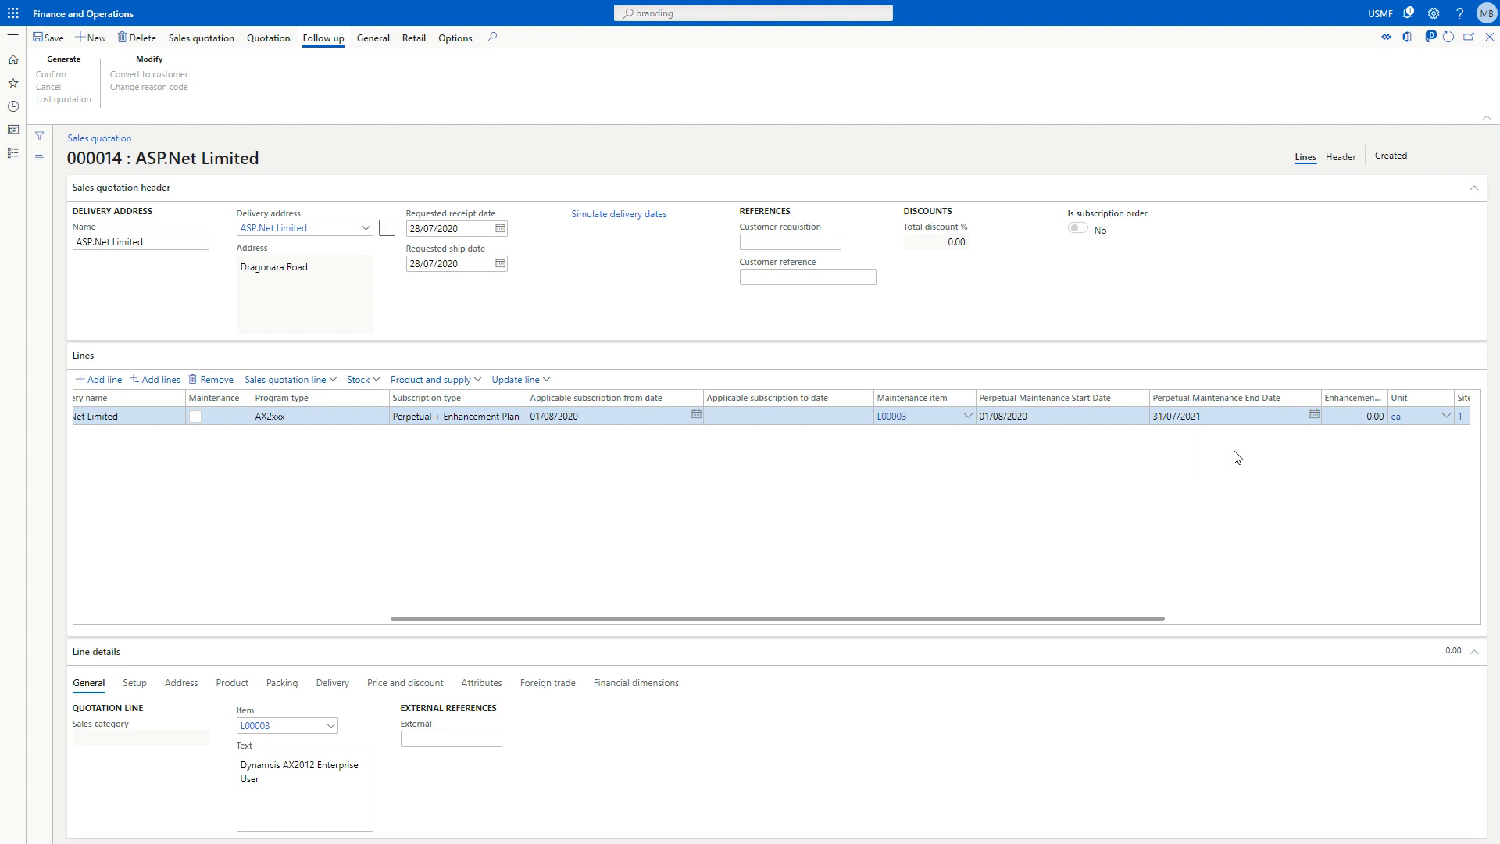
pyautogui.click(1357, 415)
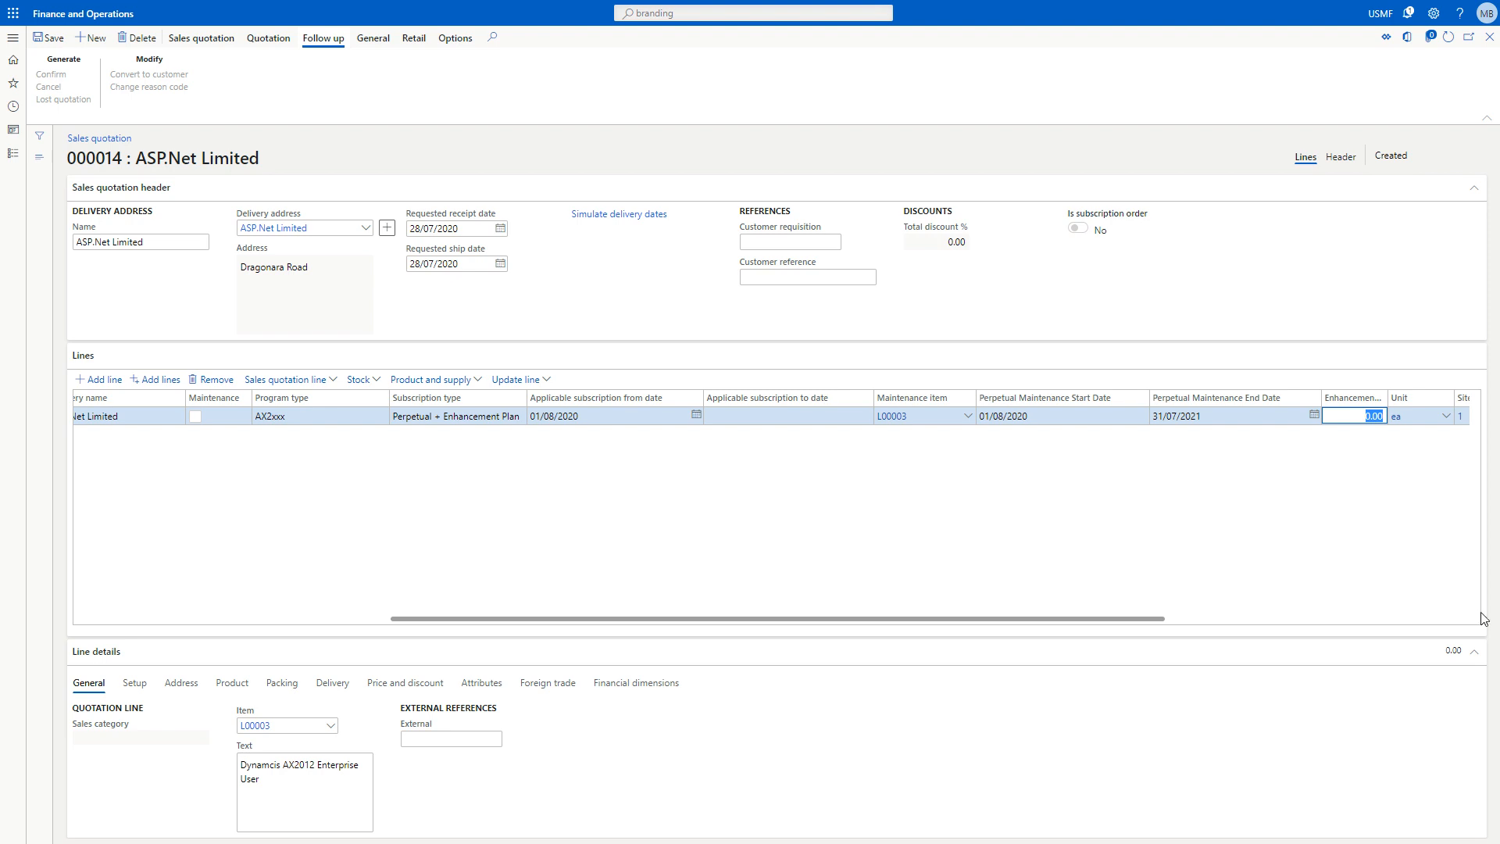
pyautogui.moveTo(1387, 404); pyautogui.dragTo(1489, 403)
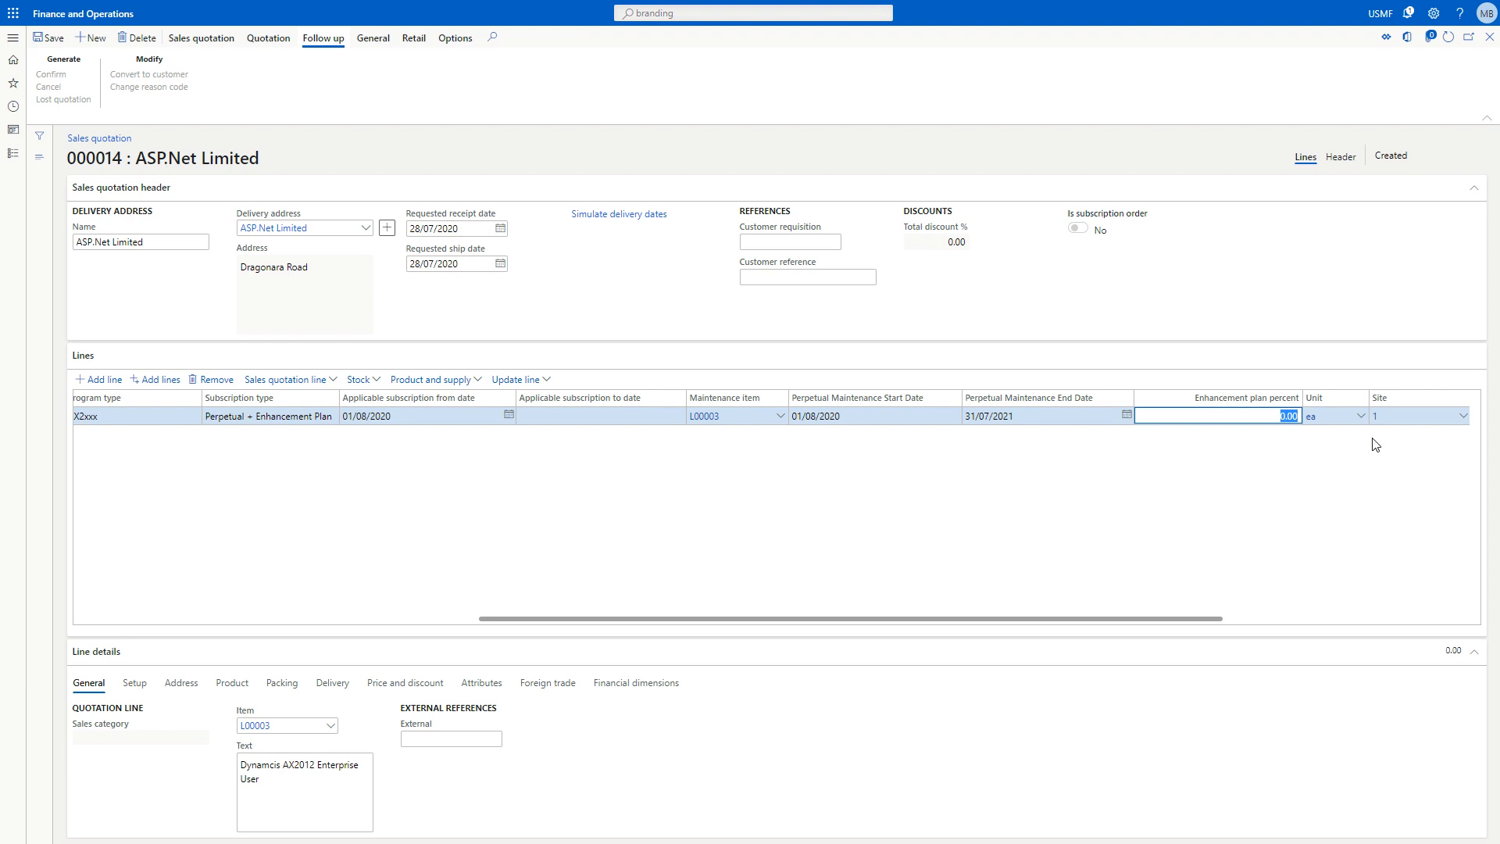
# Set the quotation line's enhancement plan percent to 16 and its maintenance item to L00002, Maintance
pyautogui.write('6')
pyautogui.press('Tab')
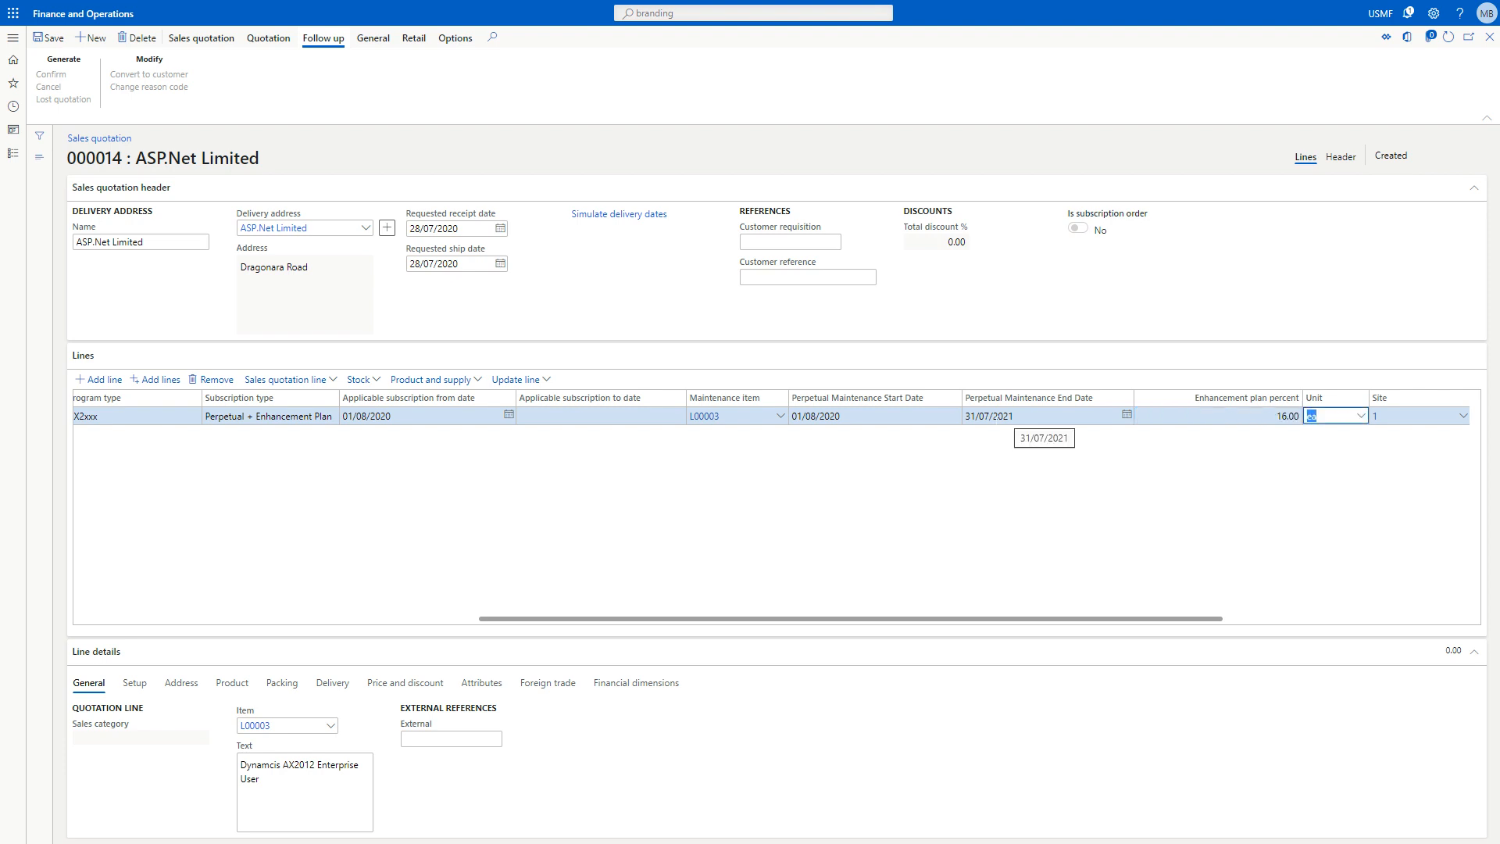
pyautogui.click(781, 416)
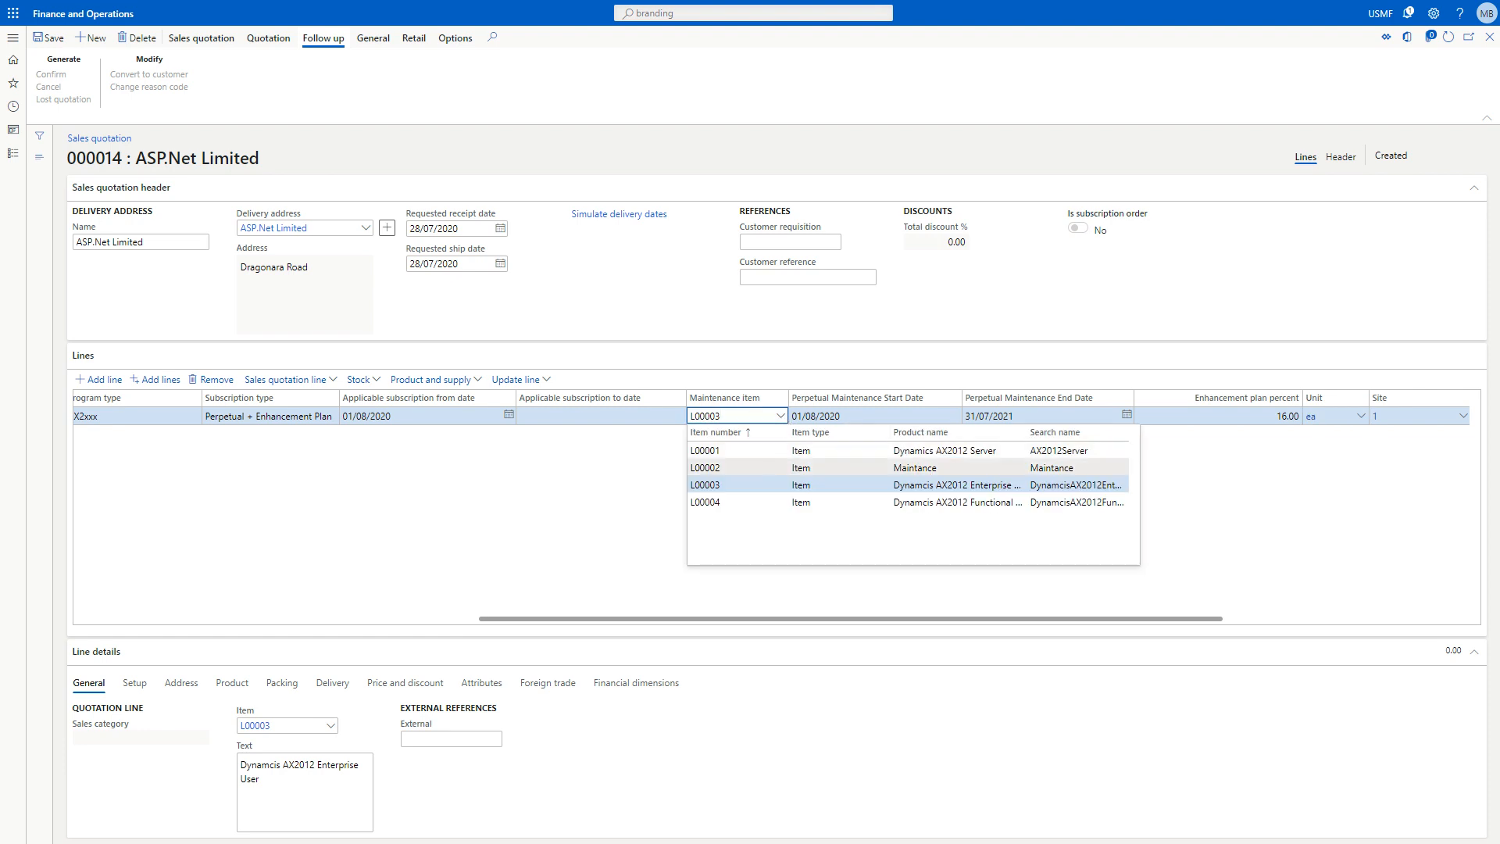
pyautogui.click(774, 467)
# Review the quotation line from its item to its net amount and save the quotation
pyautogui.hscroll(2, 769, 535)
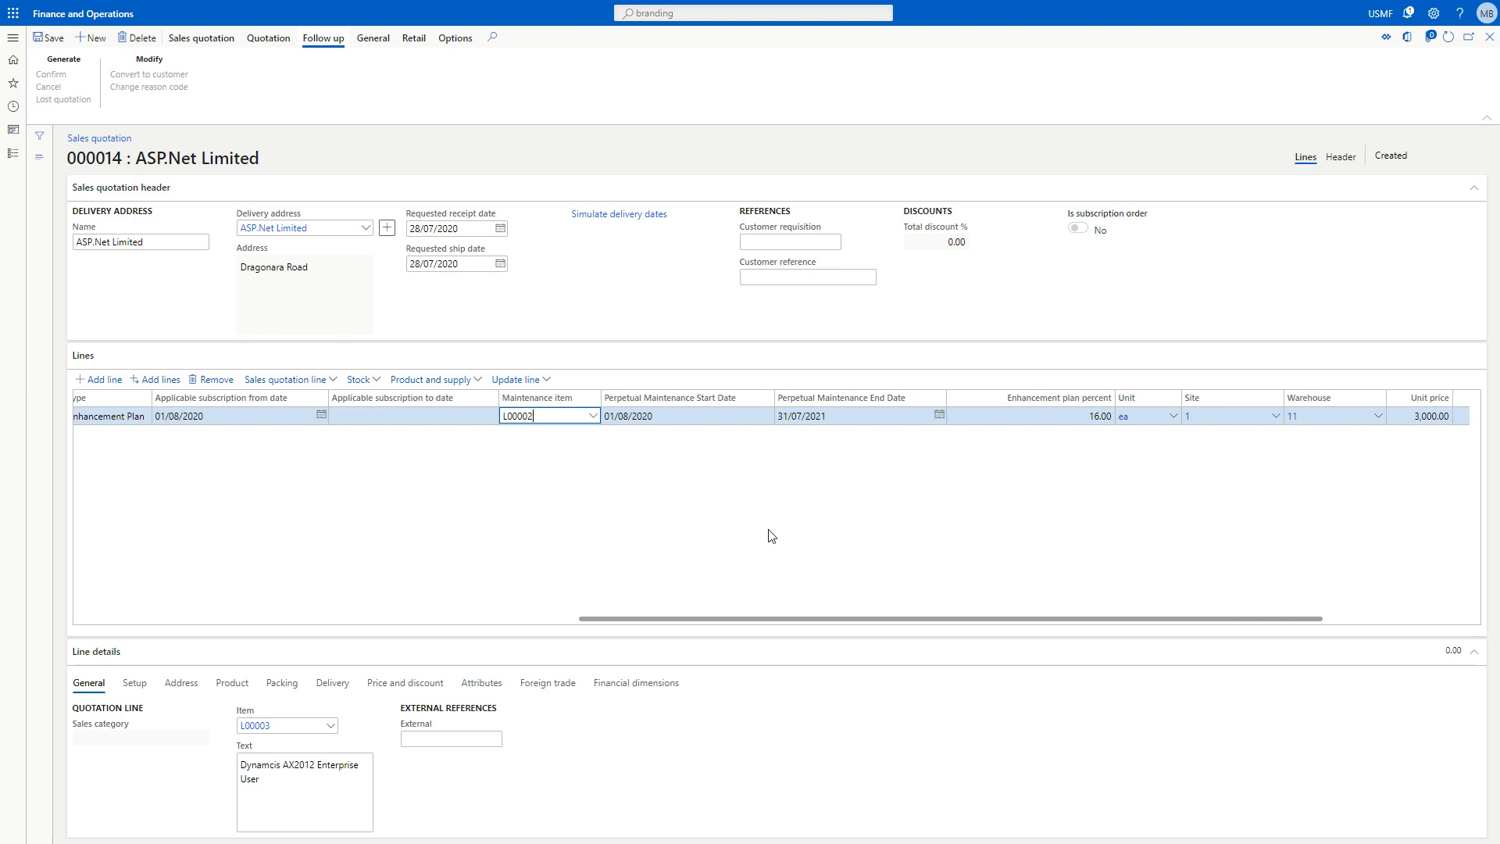
pyautogui.hscroll(-5, 688, 519)
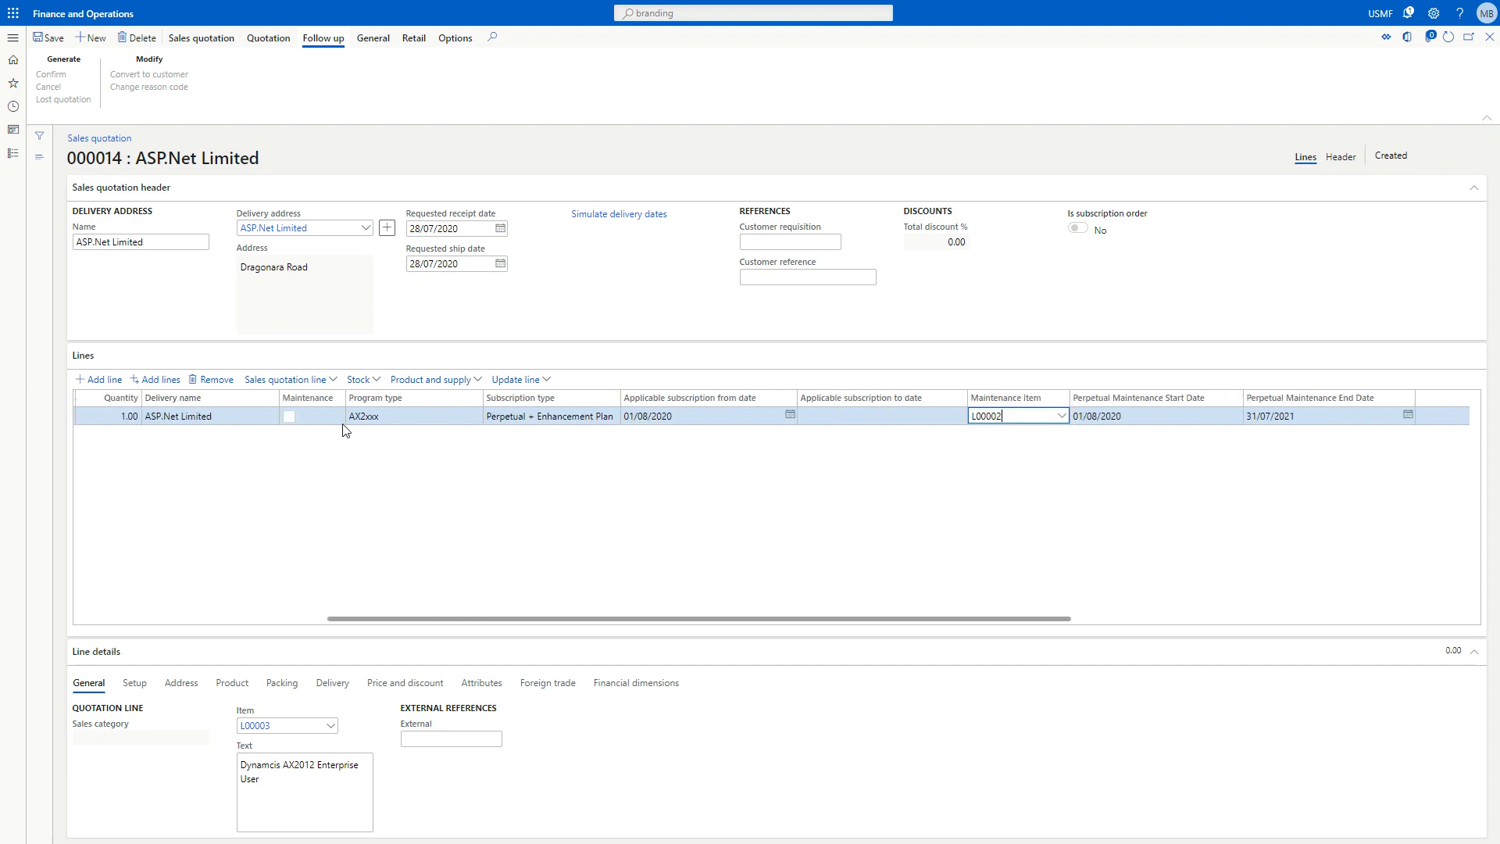
pyautogui.hscroll(-5, 414, 457)
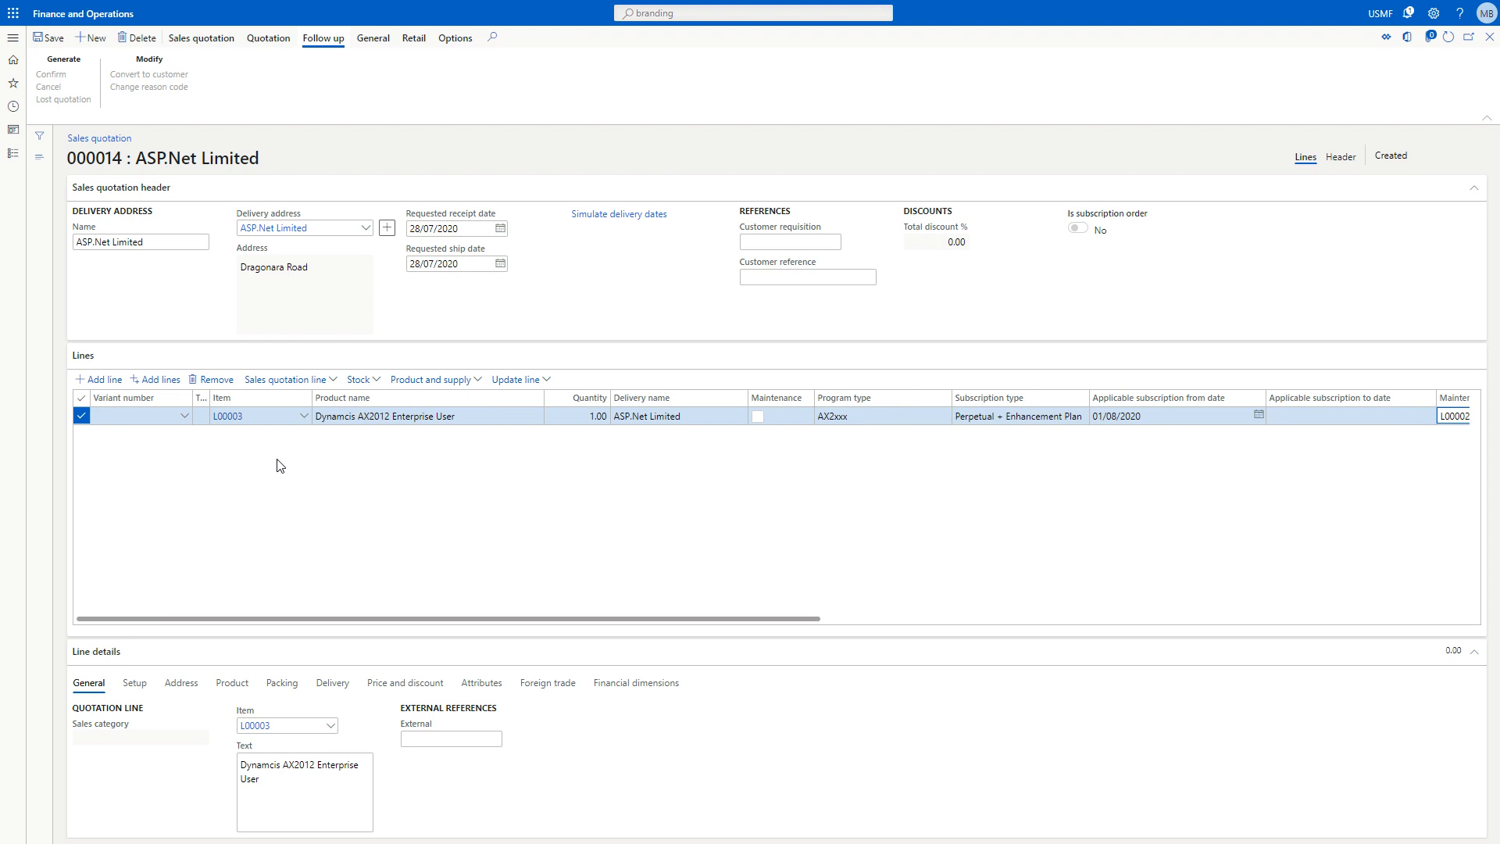
pyautogui.hscroll(5, 305, 500)
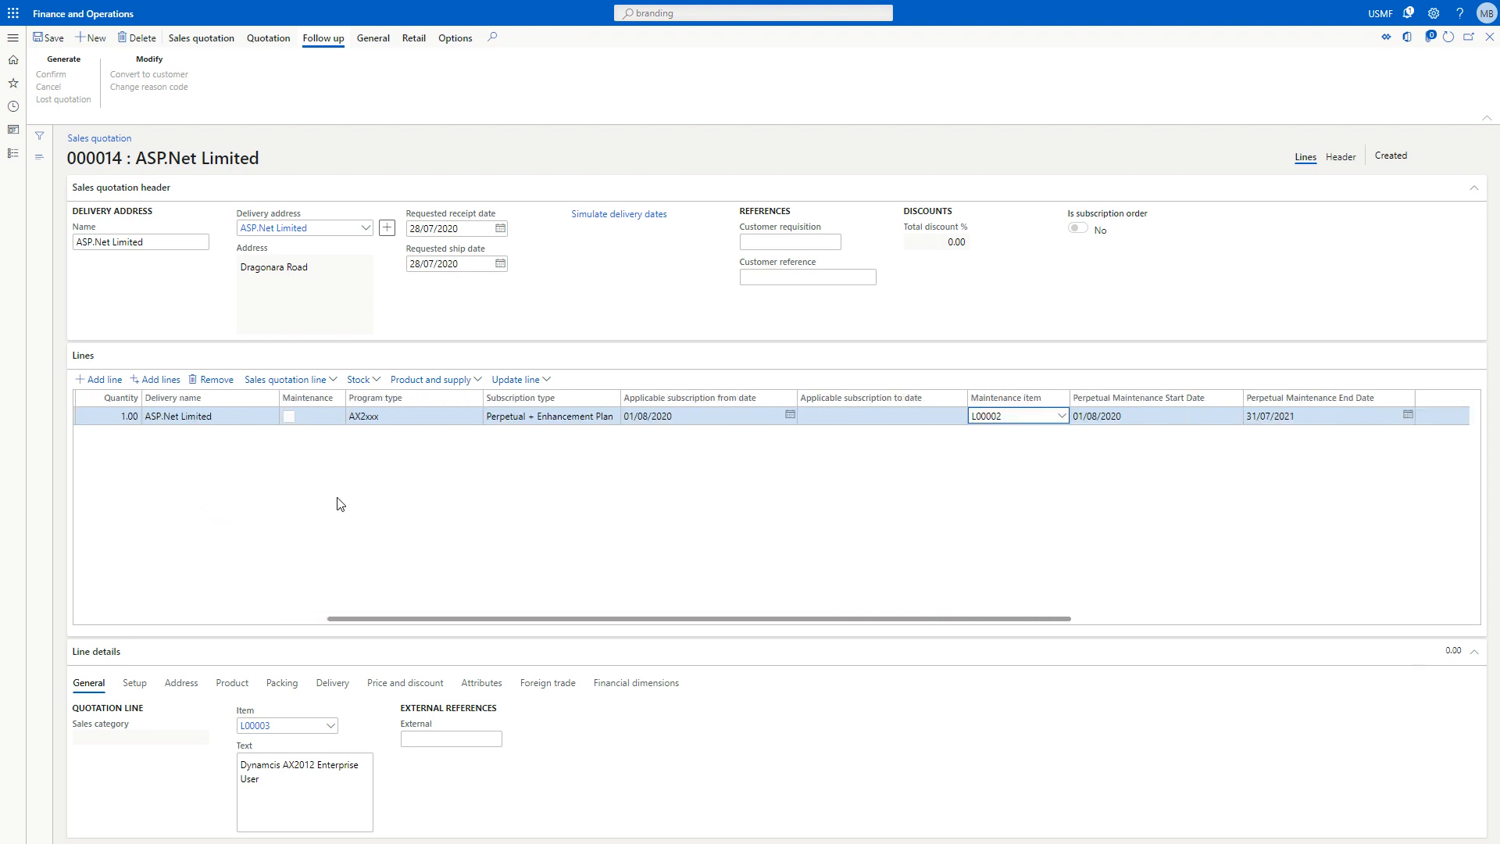
pyautogui.hscroll(5, 340, 504)
pyautogui.hscroll(2, 337, 505)
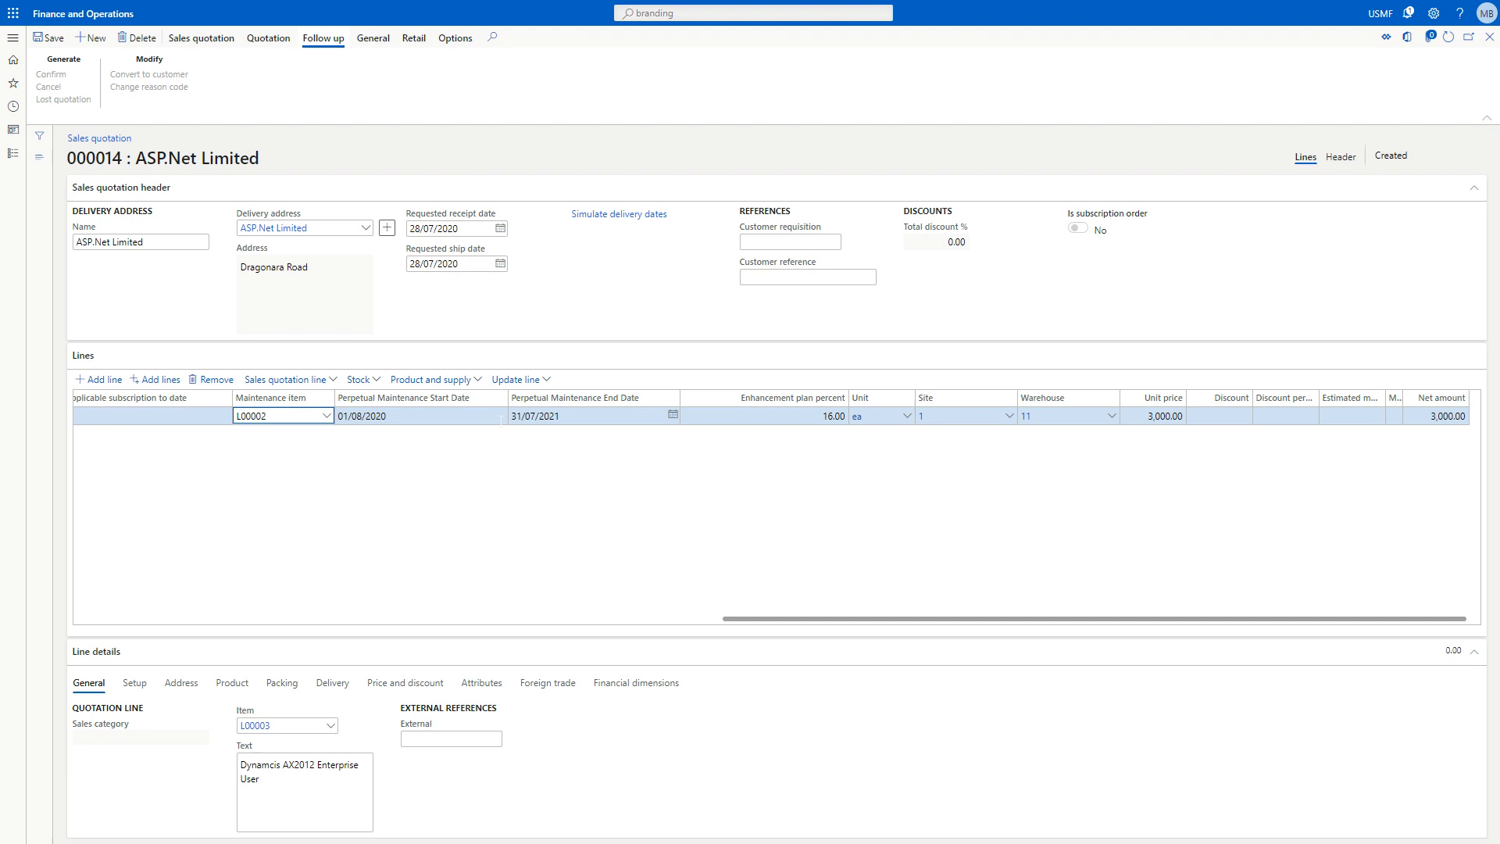
pyautogui.click(51, 39)
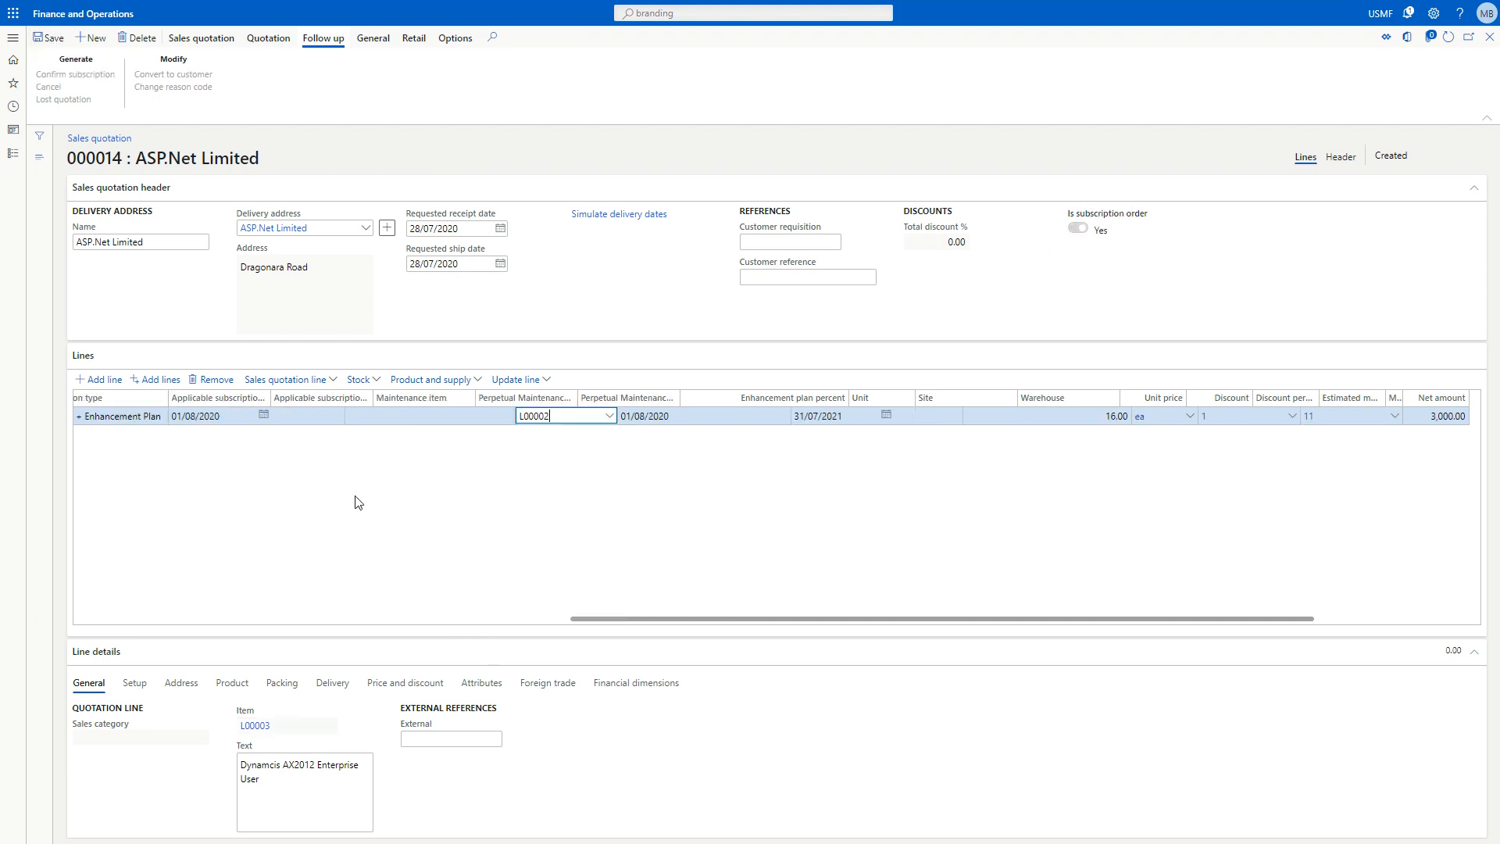
# Send the quotation, checking the net amount of the L00002 line before submitting it
pyautogui.click(268, 40)
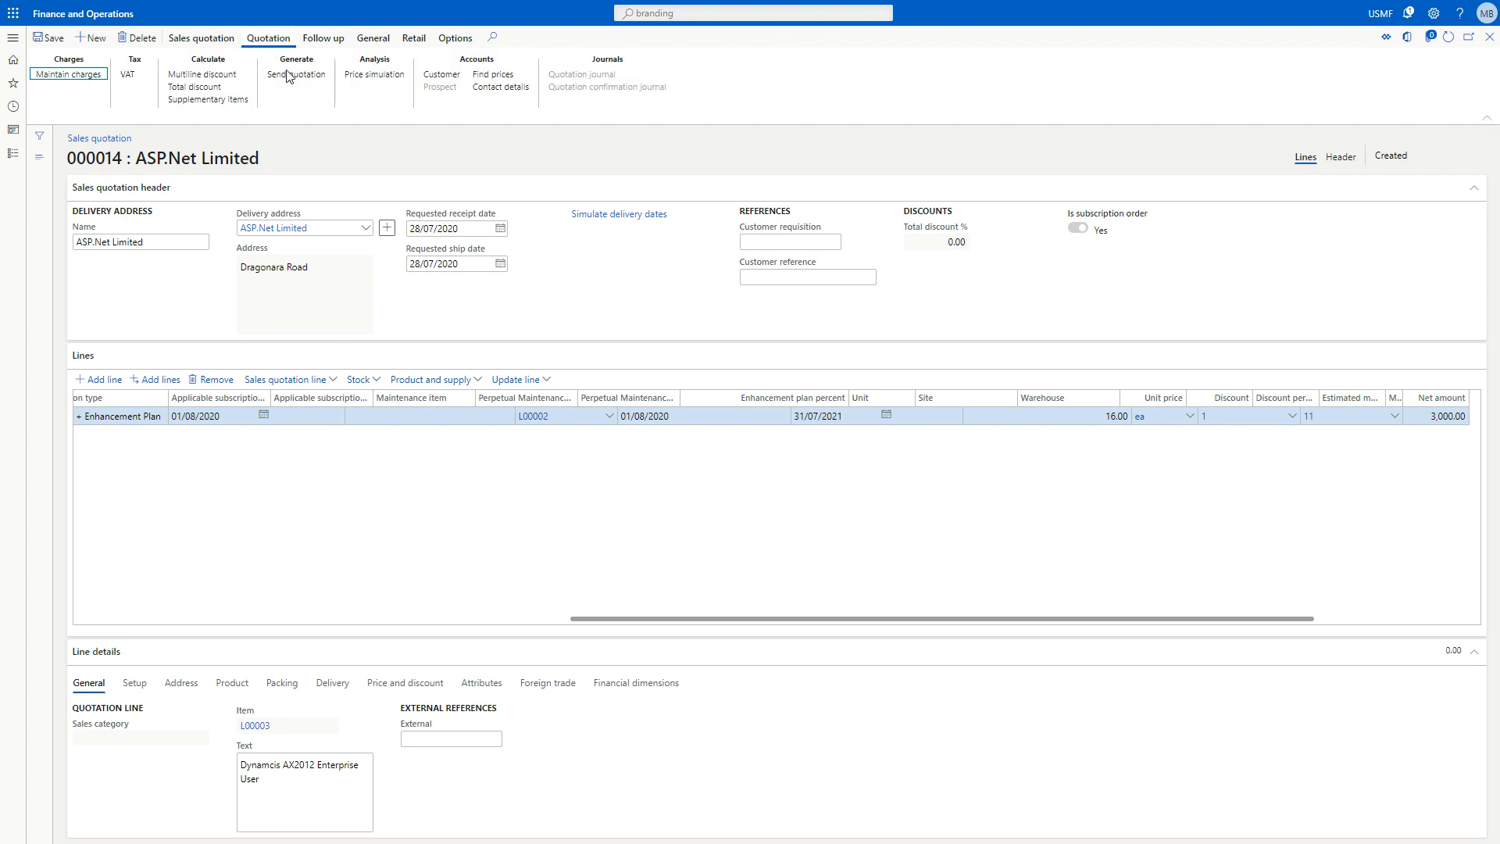
pyautogui.click(291, 75)
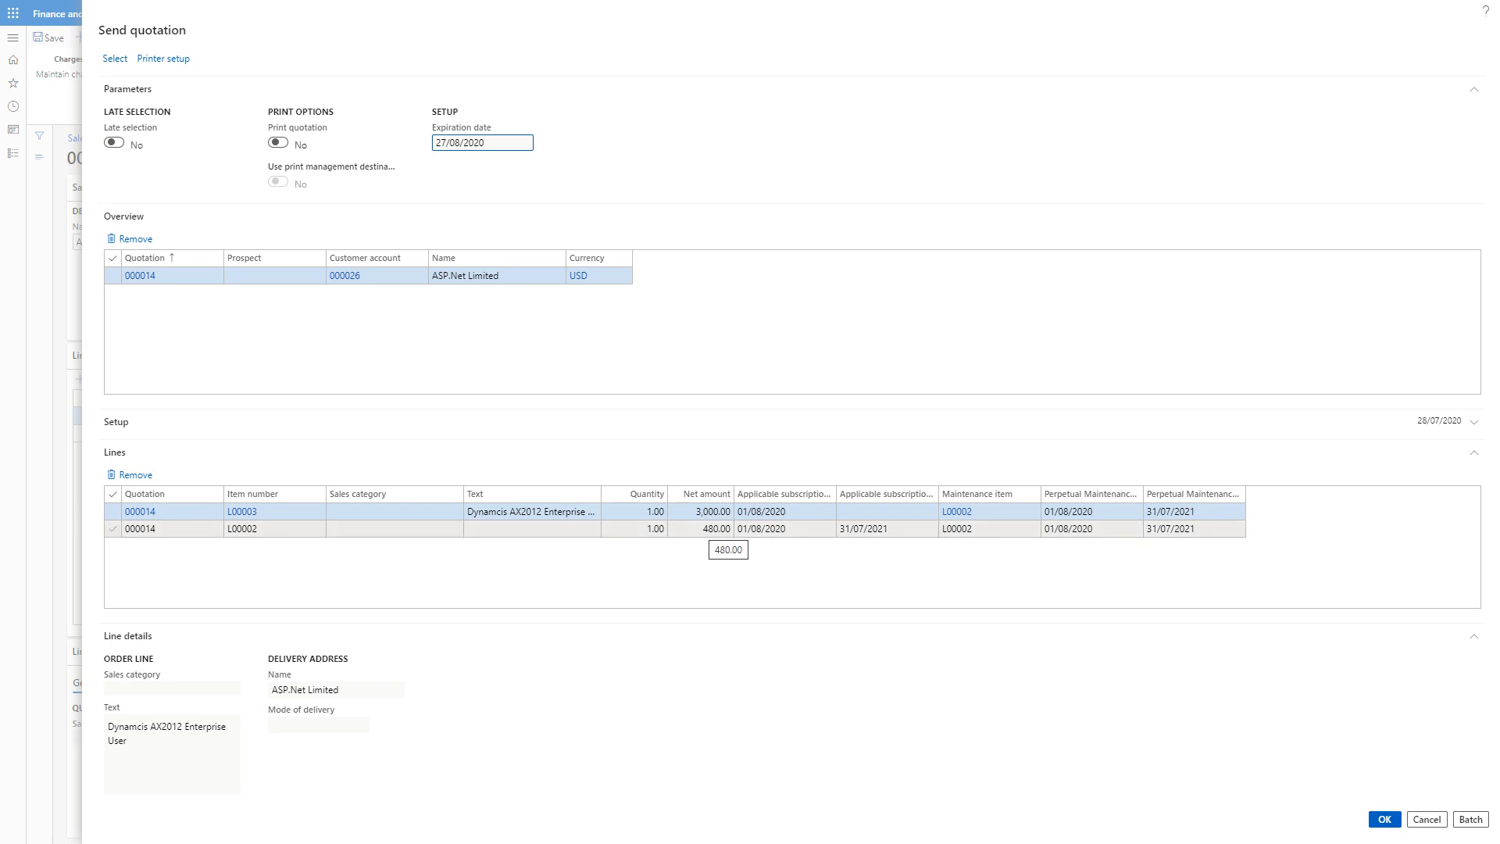
pyautogui.click(715, 529)
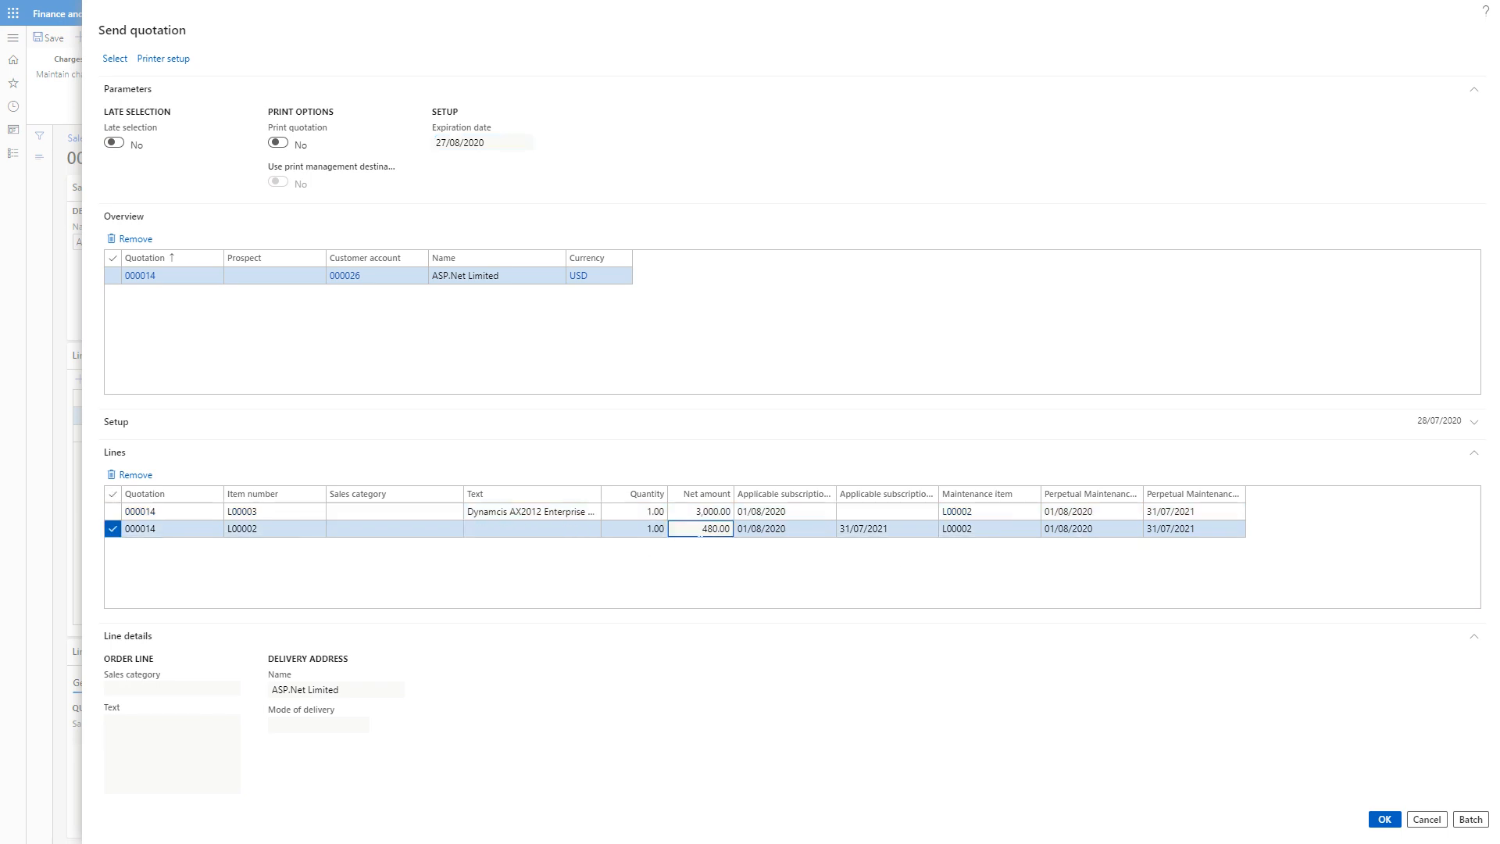
pyautogui.click(1383, 820)
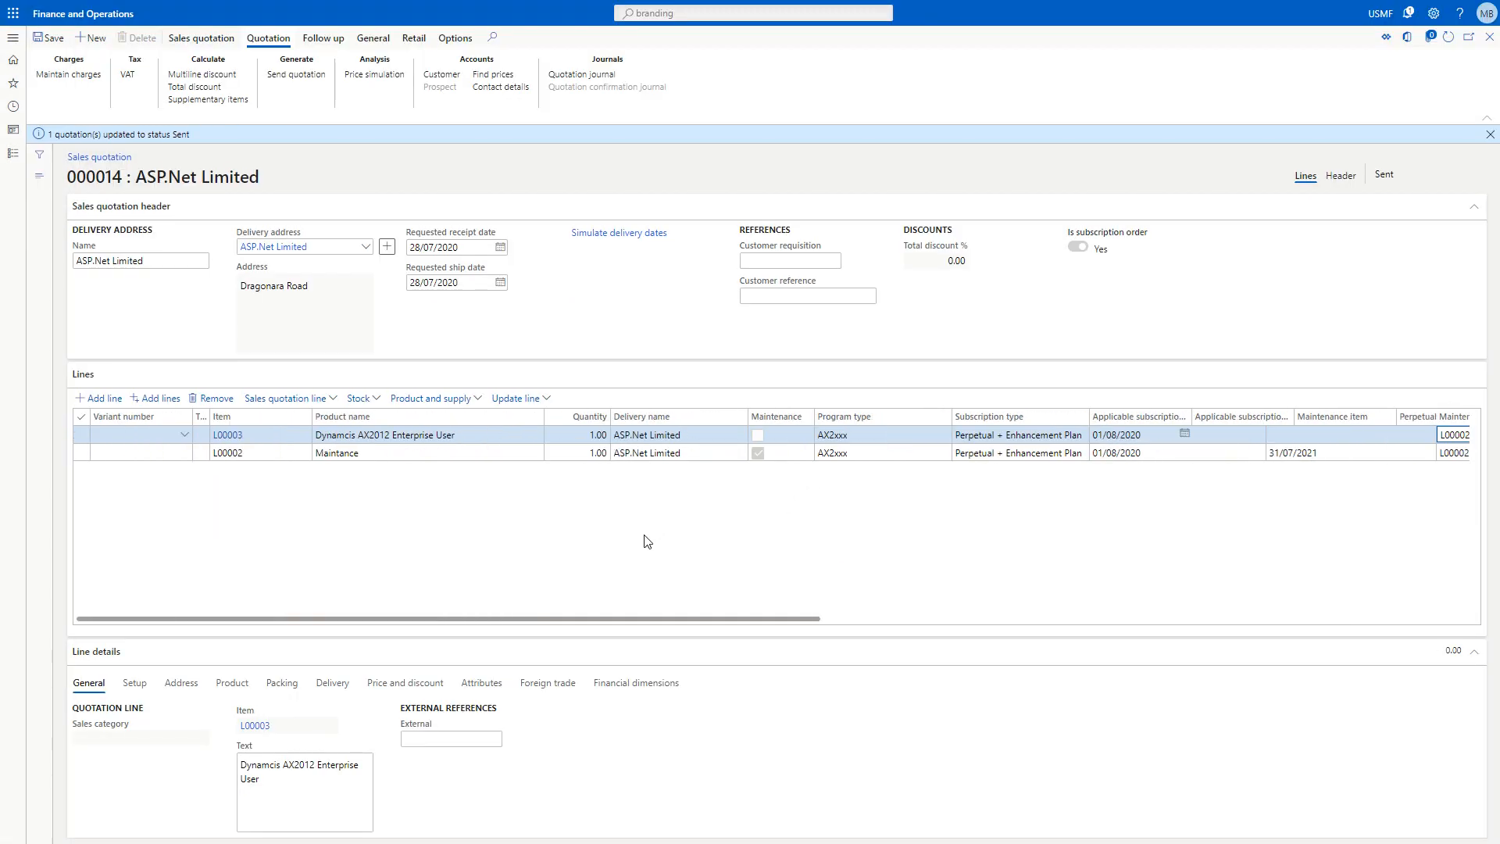
# Check the enterprise user and maintenance lines, and confirm the subscription quotation, dismissing the resulting message
pyautogui.click(399, 435)
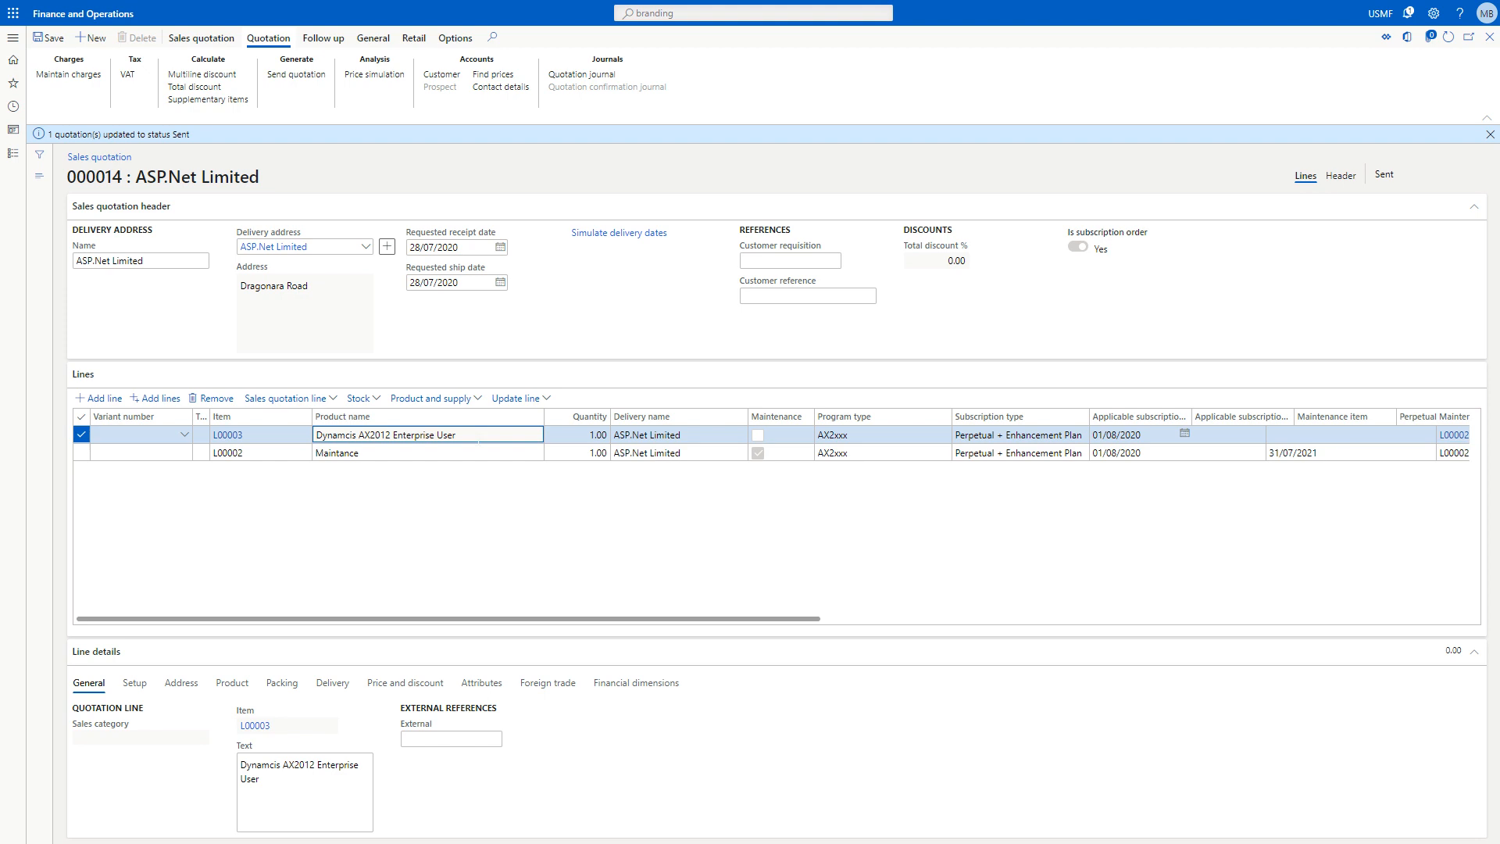
pyautogui.click(478, 452)
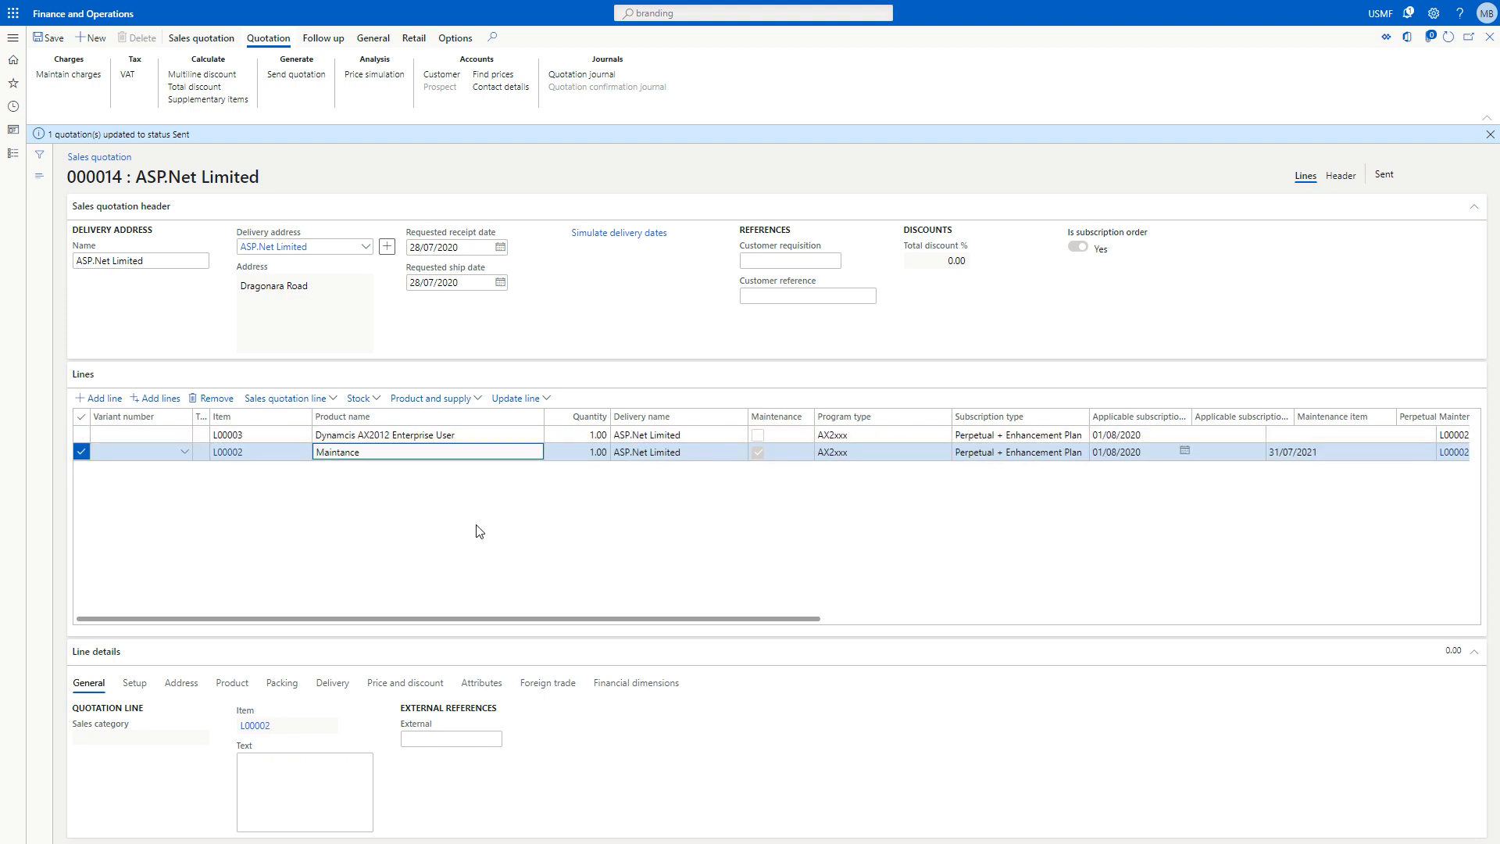
pyautogui.click(335, 50)
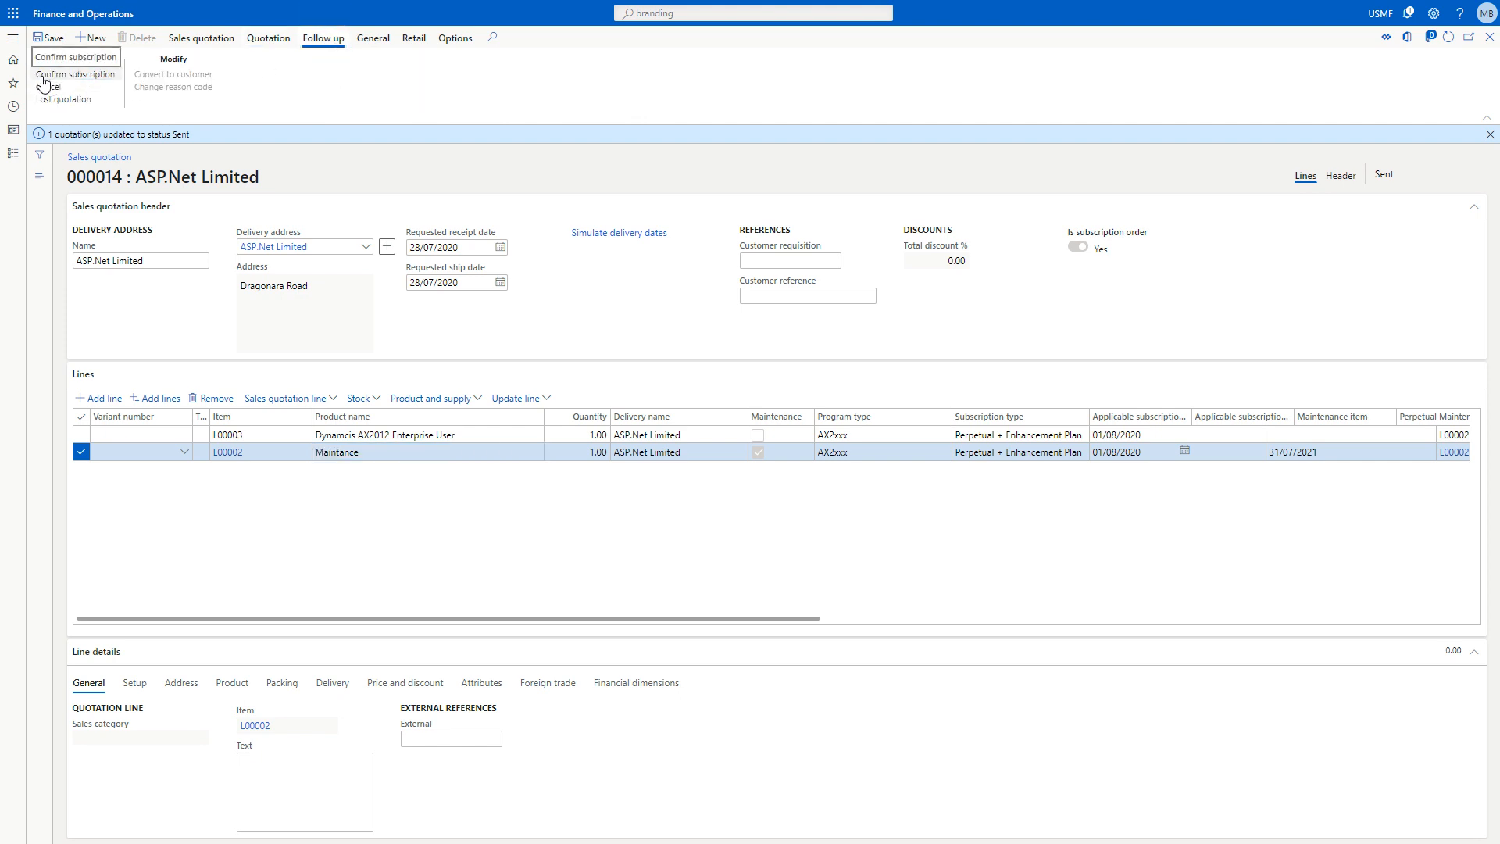
pyautogui.click(90, 80)
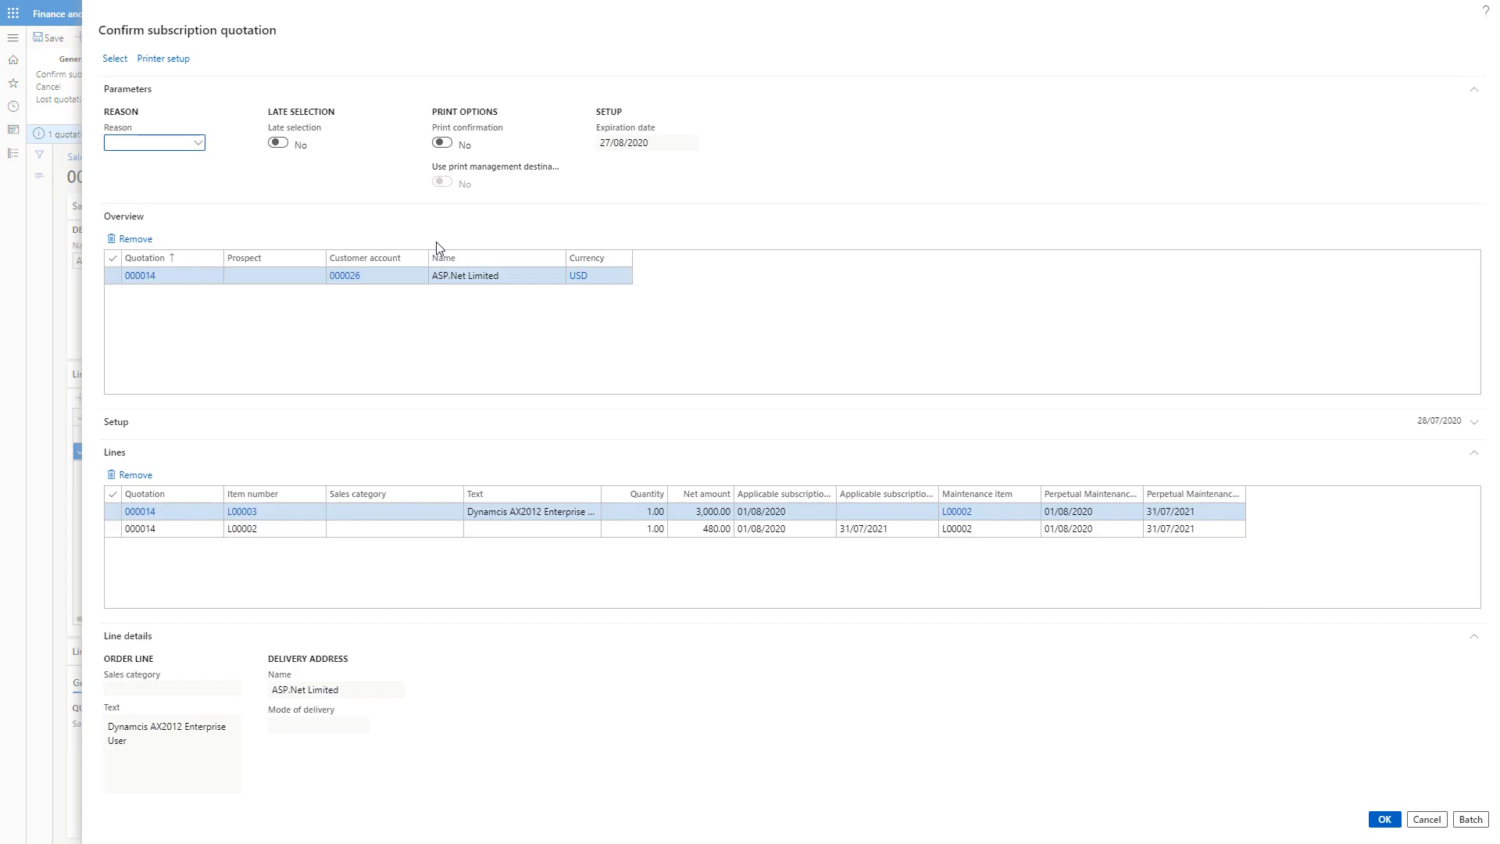
pyautogui.click(1385, 820)
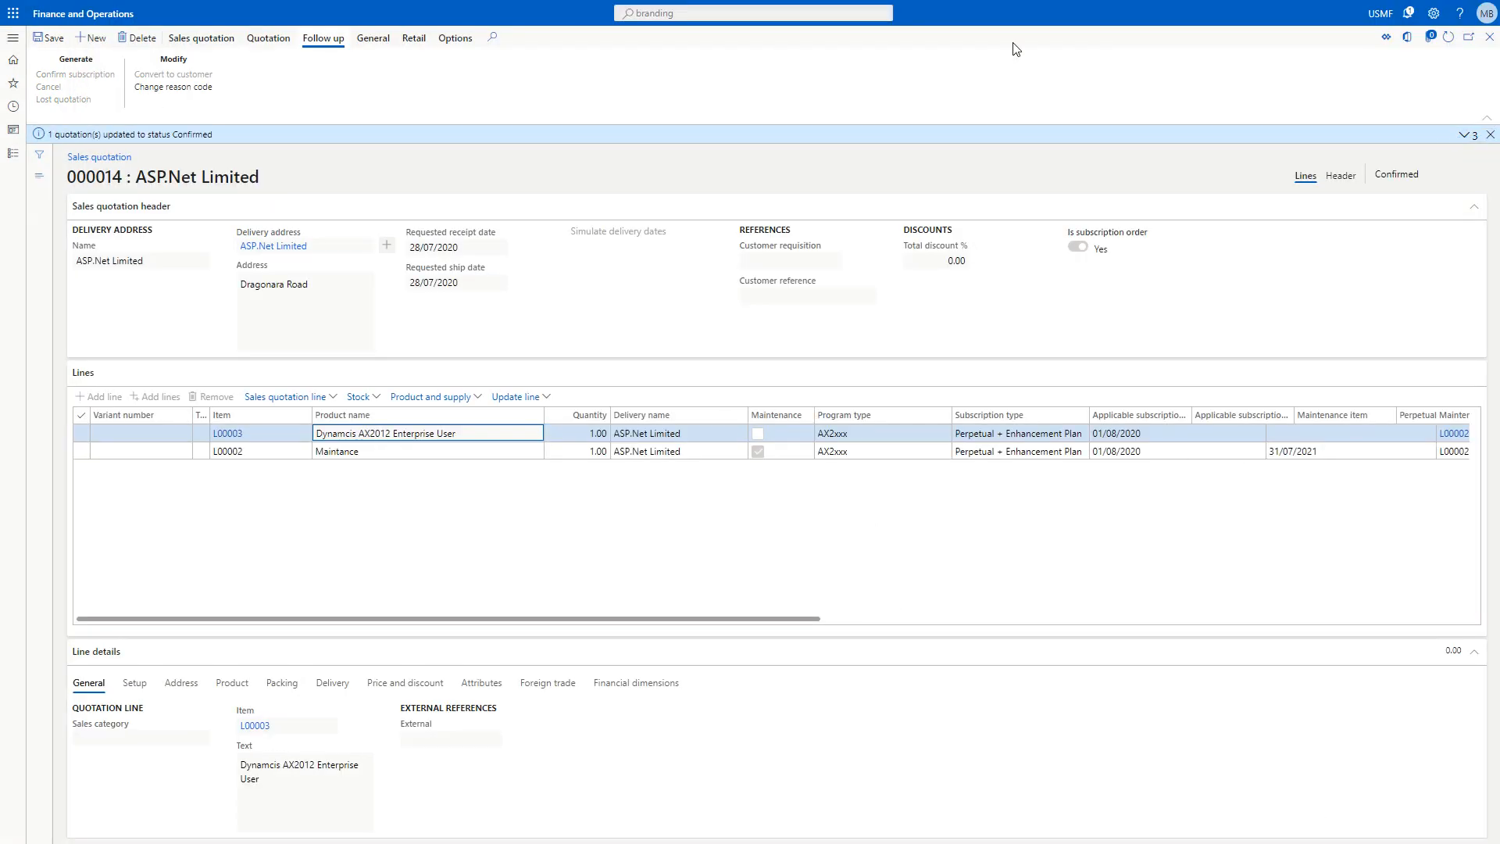
pyautogui.click(1491, 136)
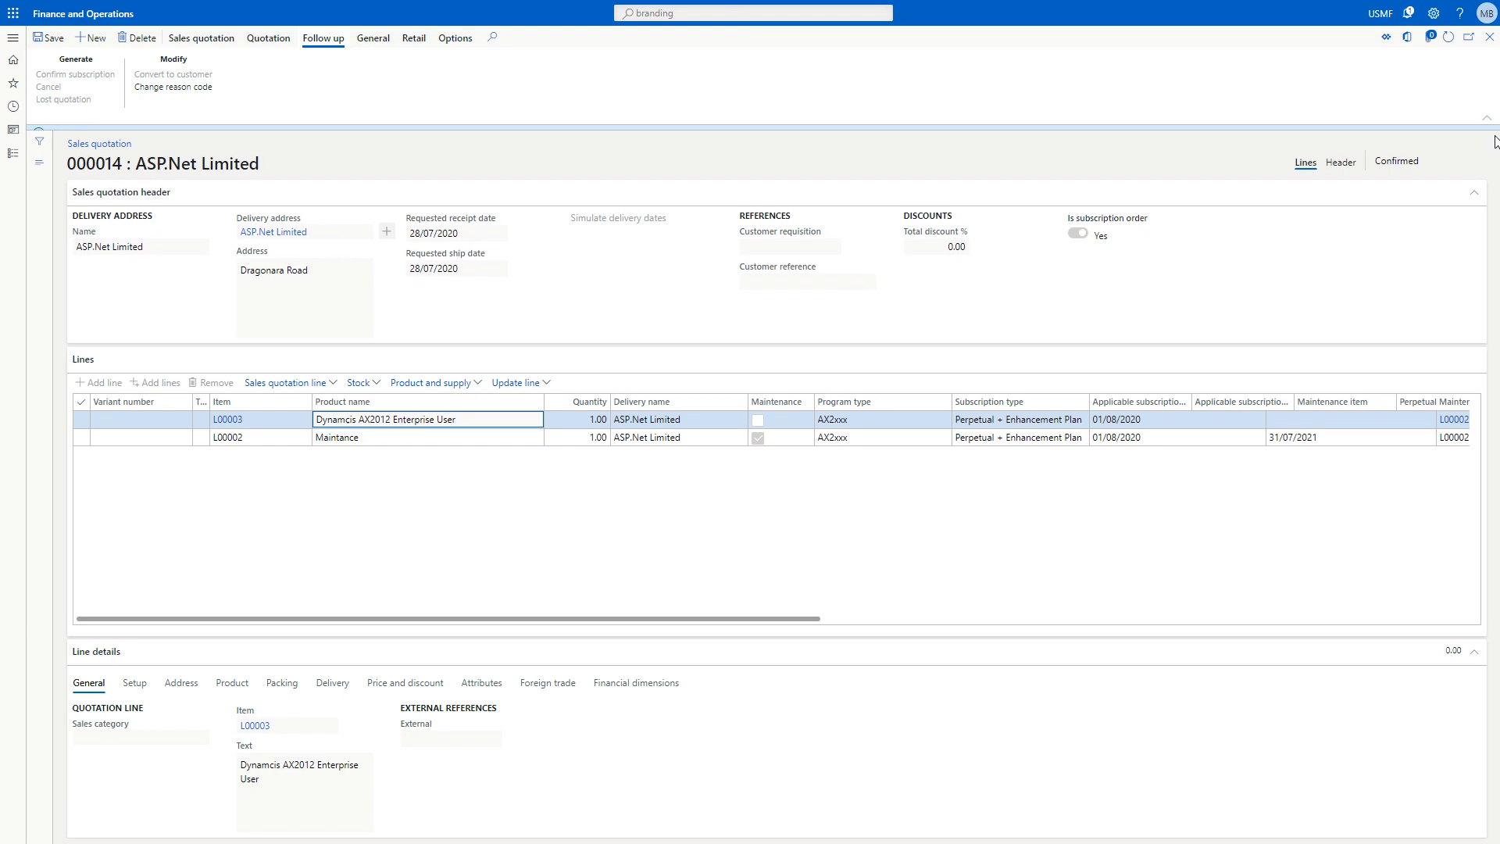
# Open the ASP.Net Limited customer record through the customer account in the quotation header
pyautogui.click(1342, 160)
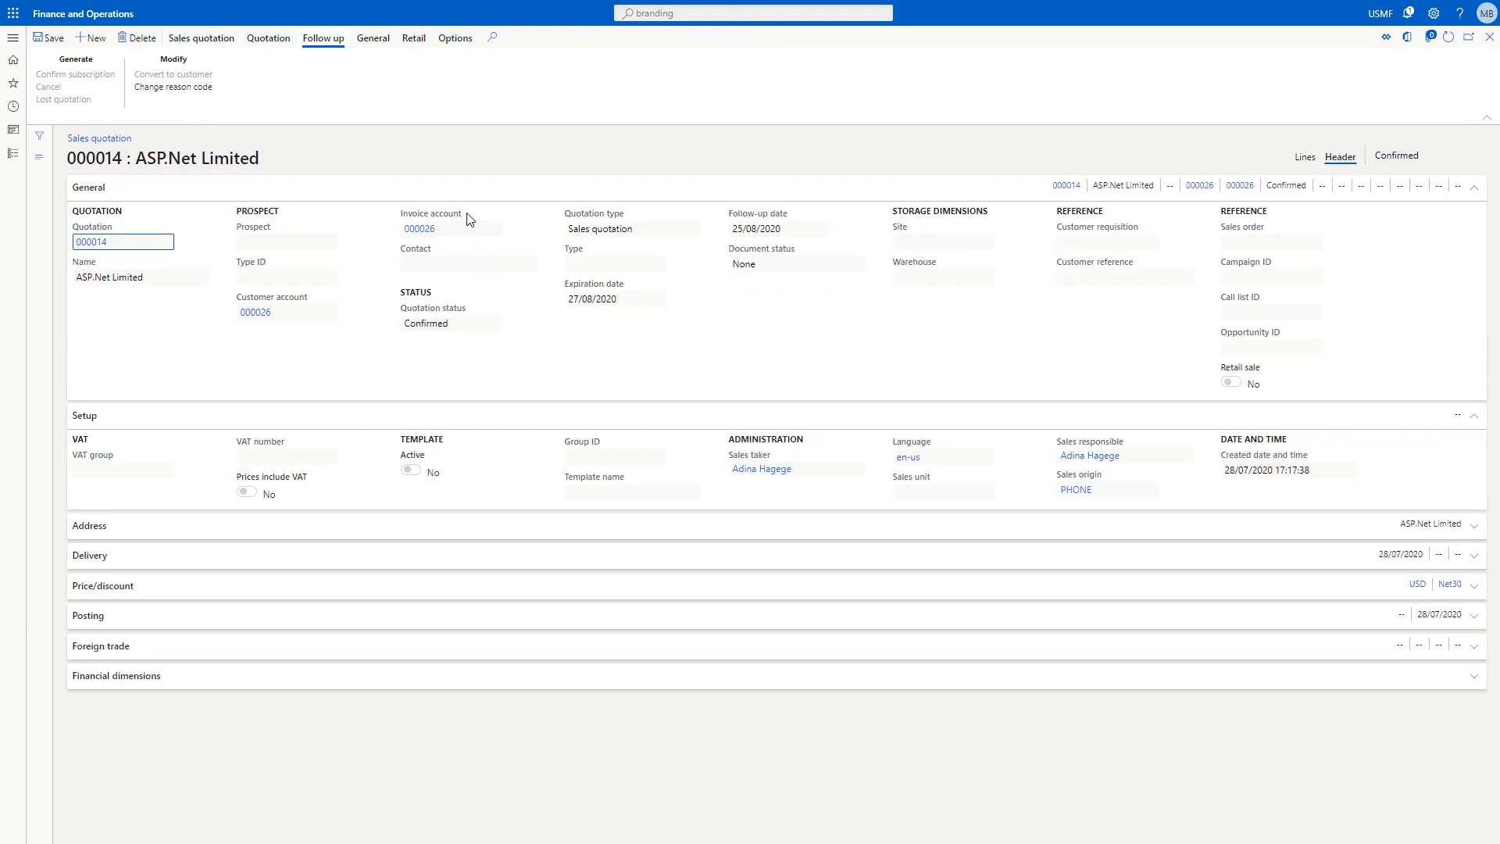
pyautogui.click(258, 312)
pyautogui.click(263, 334)
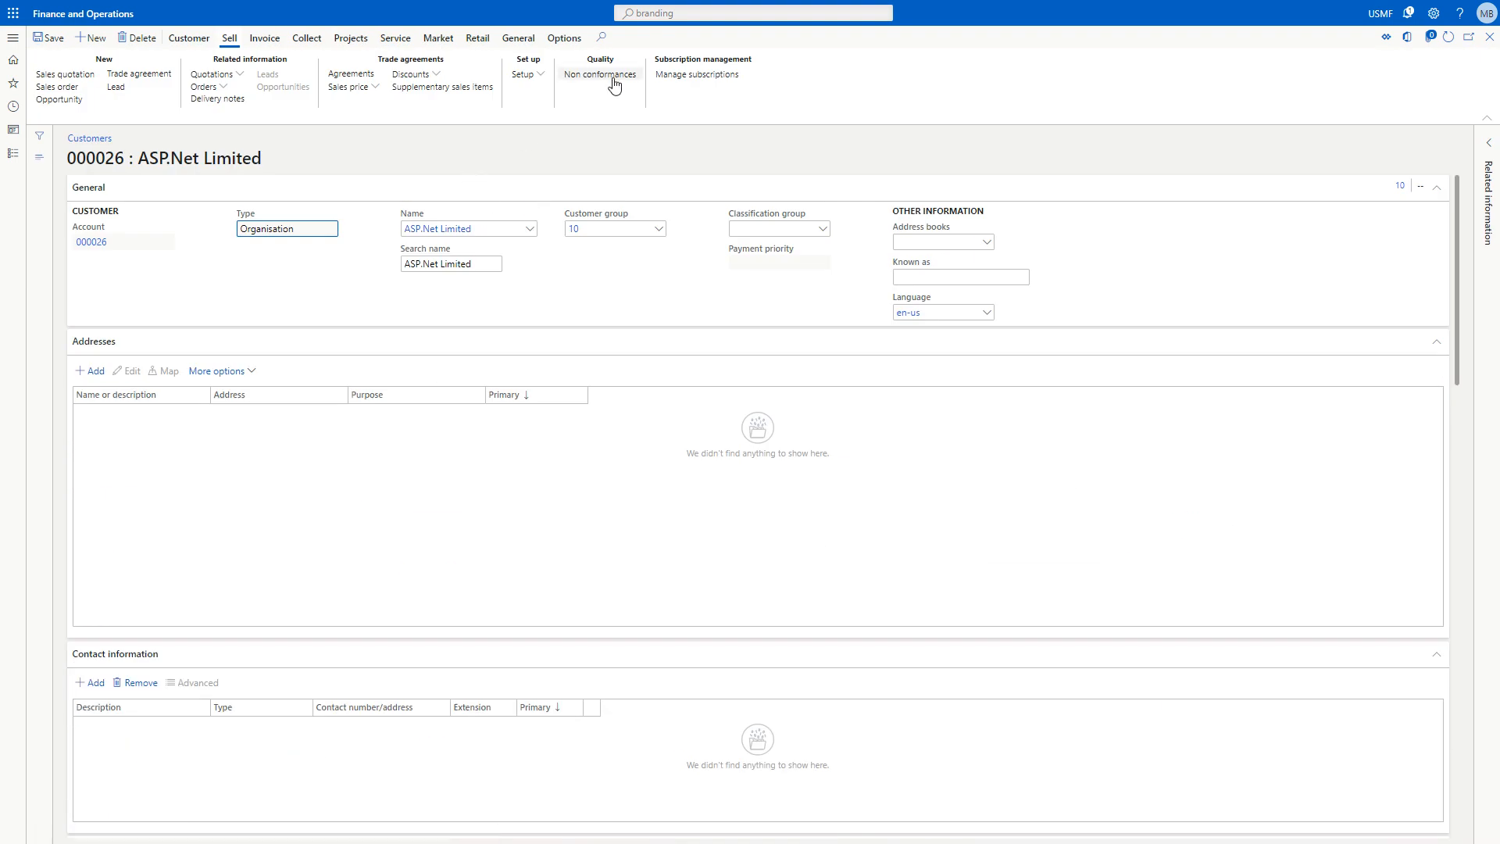
# Open the customer's subscription management cockpit and run the master process for the latest Perpetual + Enhancement Plan subscription plan
pyautogui.click(693, 76)
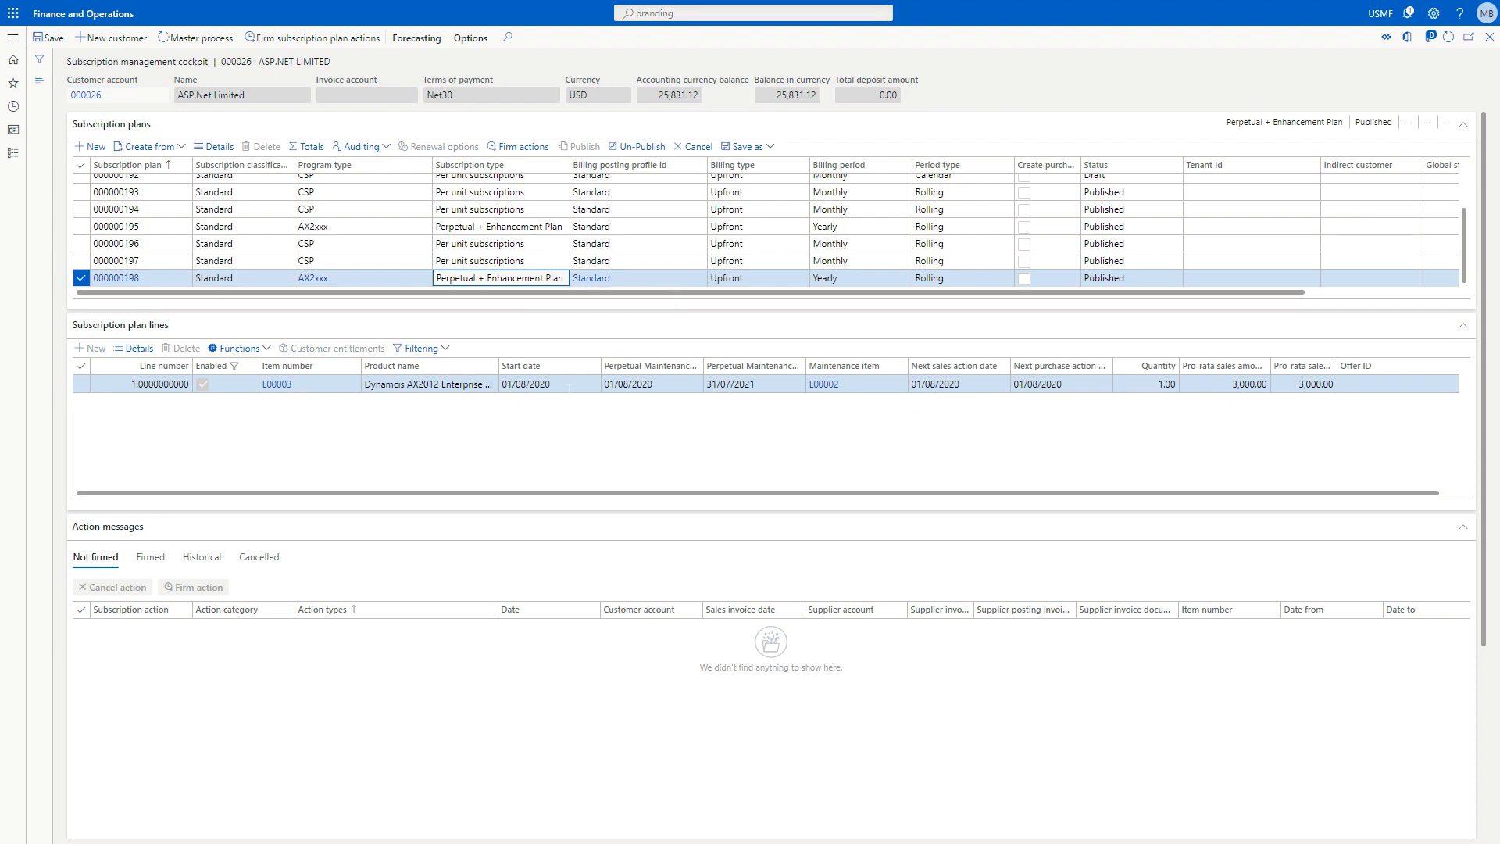
pyautogui.click(193, 39)
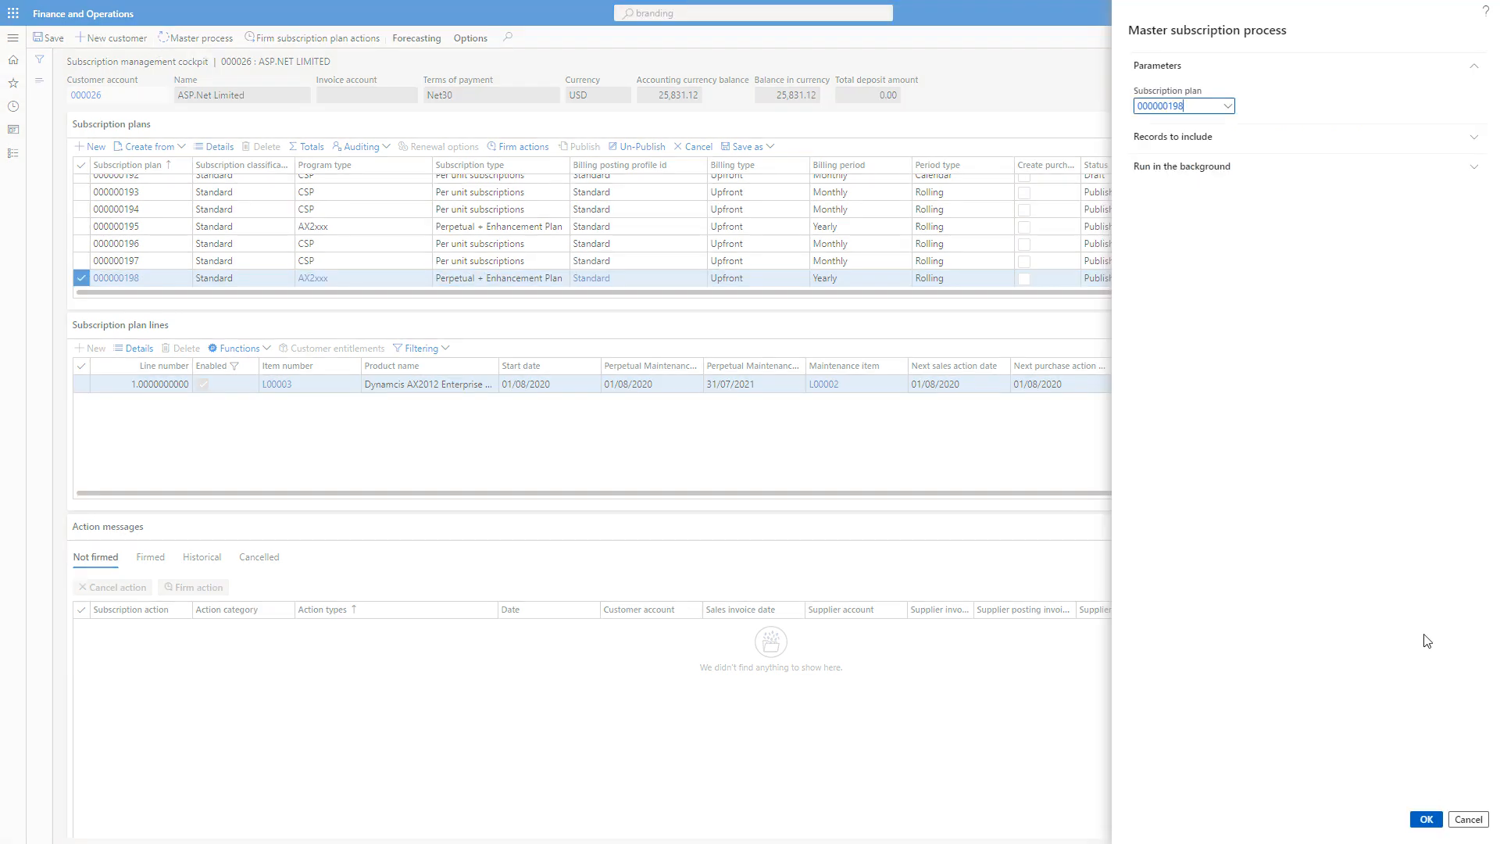
pyautogui.click(1426, 818)
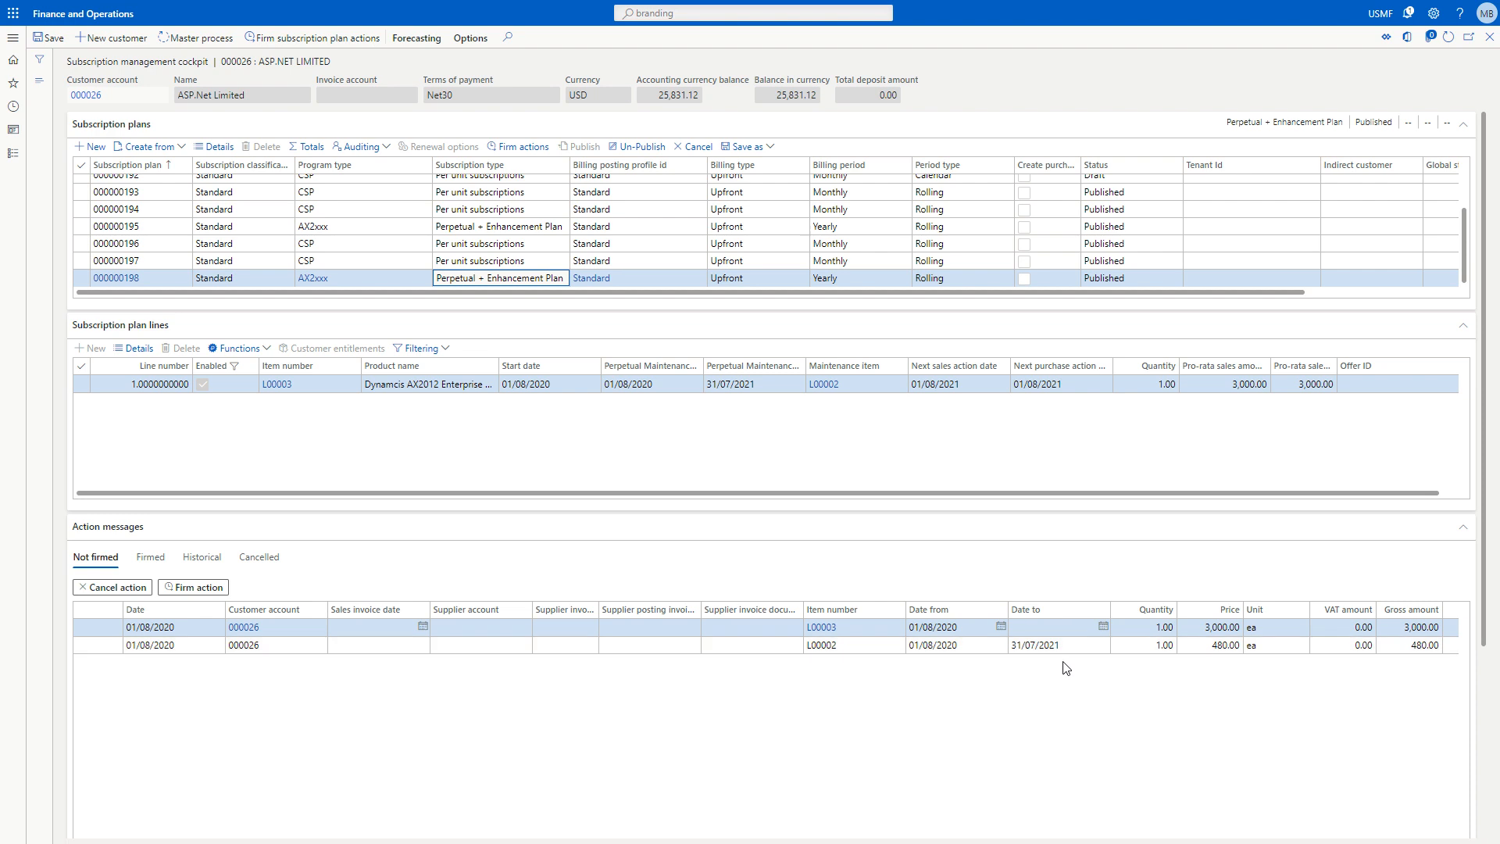
# Examine the prices and from and to dates of the not-firmed action messages for items L00003 and L00002
pyautogui.hscroll(3, 974, 733)
pyautogui.hscroll(1, 974, 732)
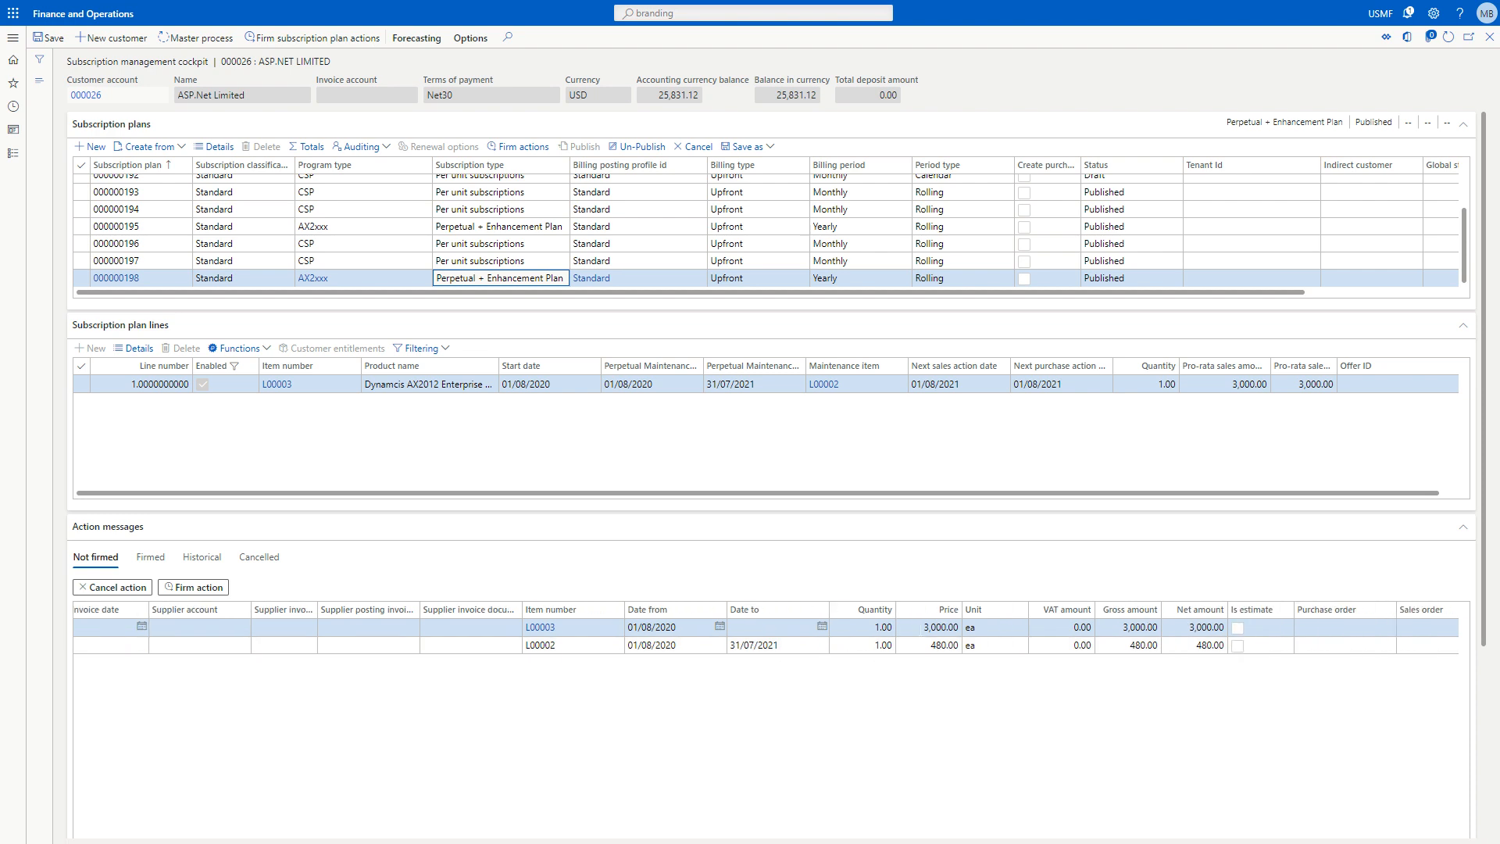
pyautogui.click(942, 627)
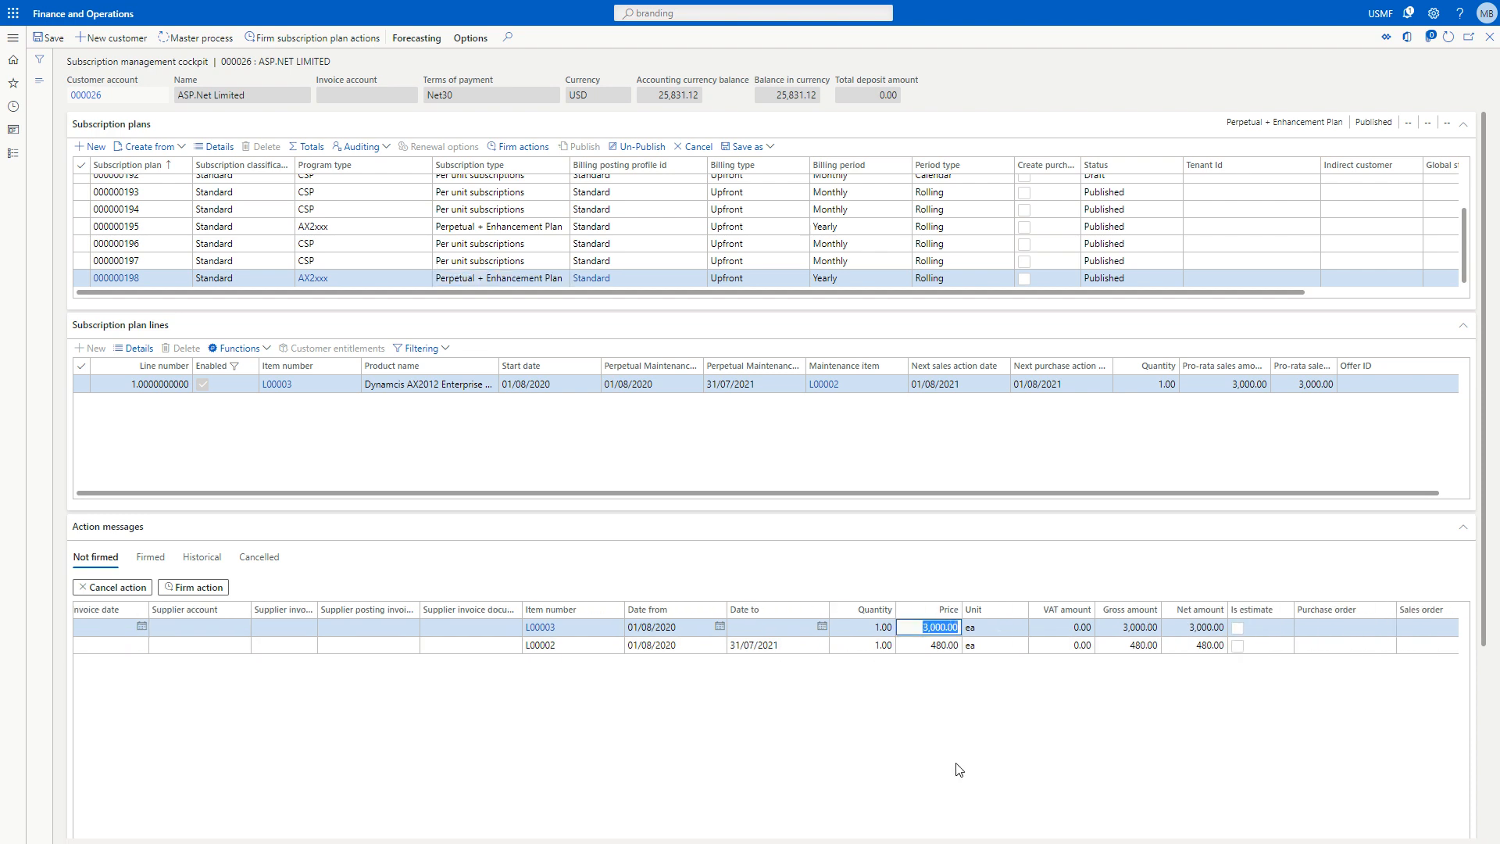
pyautogui.click(781, 627)
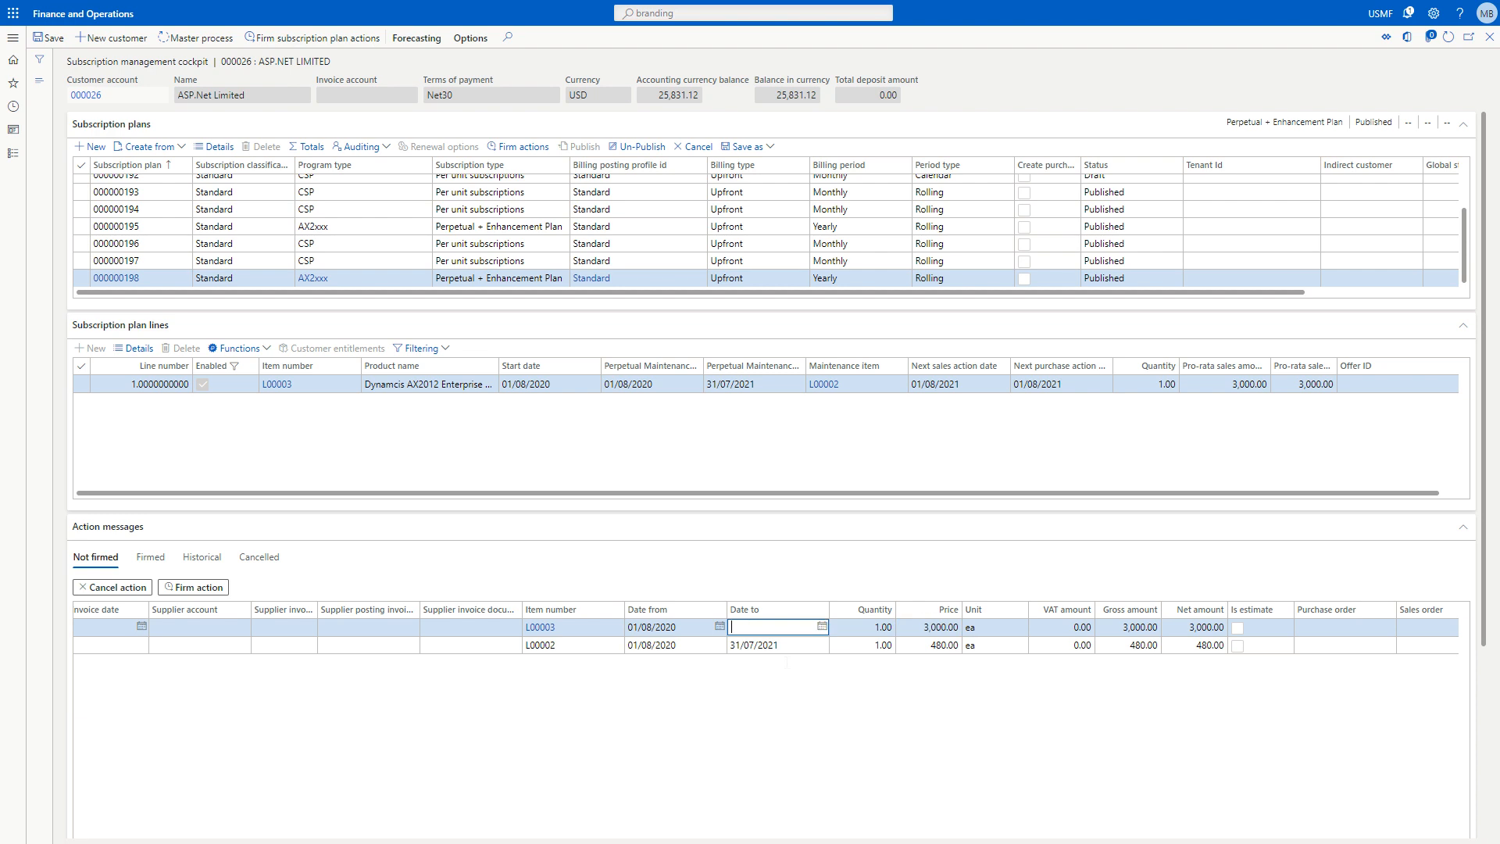
pyautogui.click(934, 645)
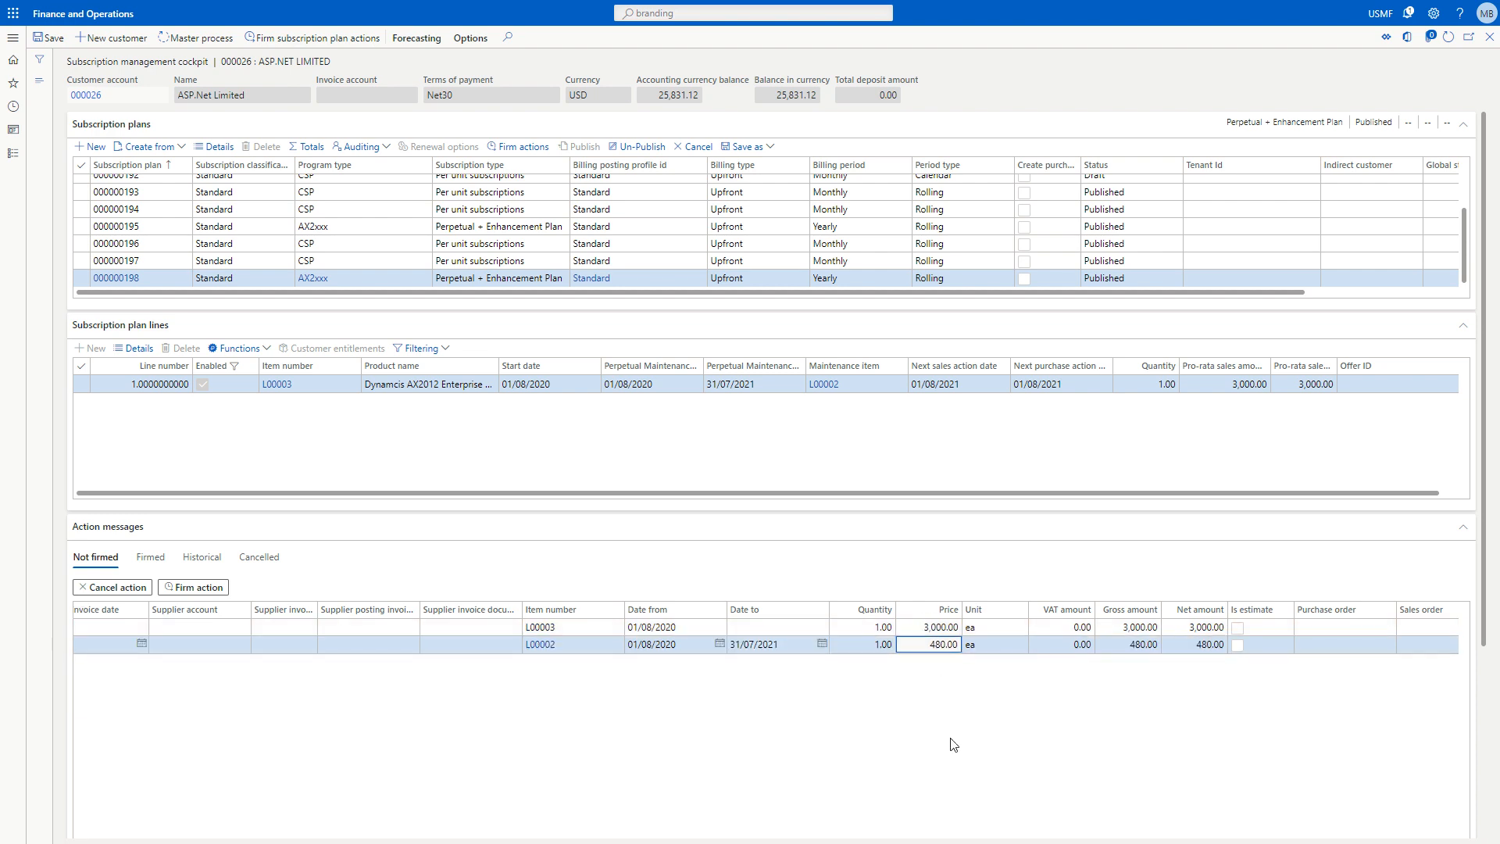
pyautogui.click(686, 644)
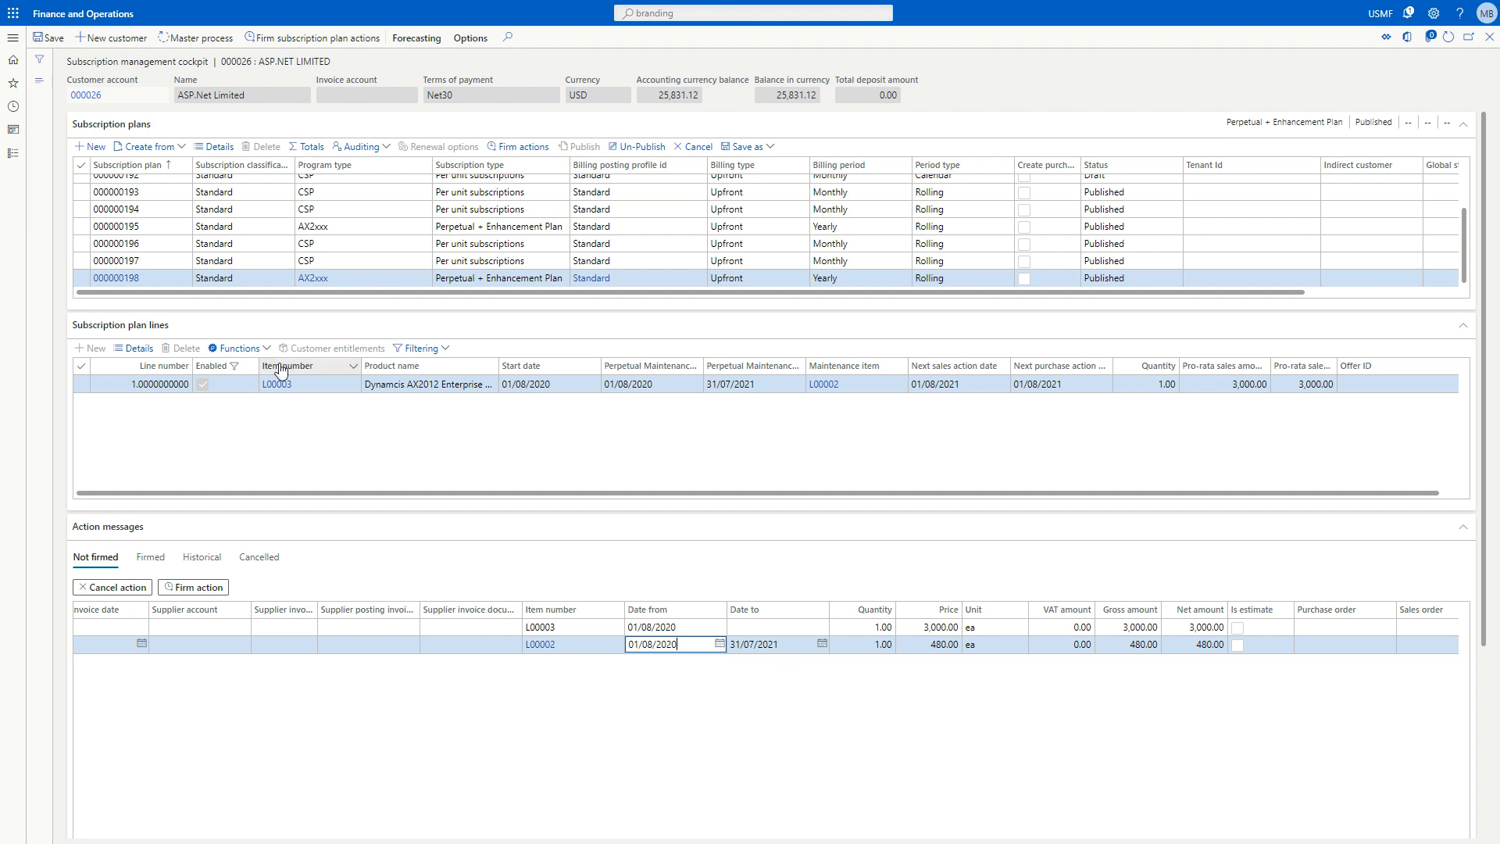
pyautogui.hscroll(-5, 302, 734)
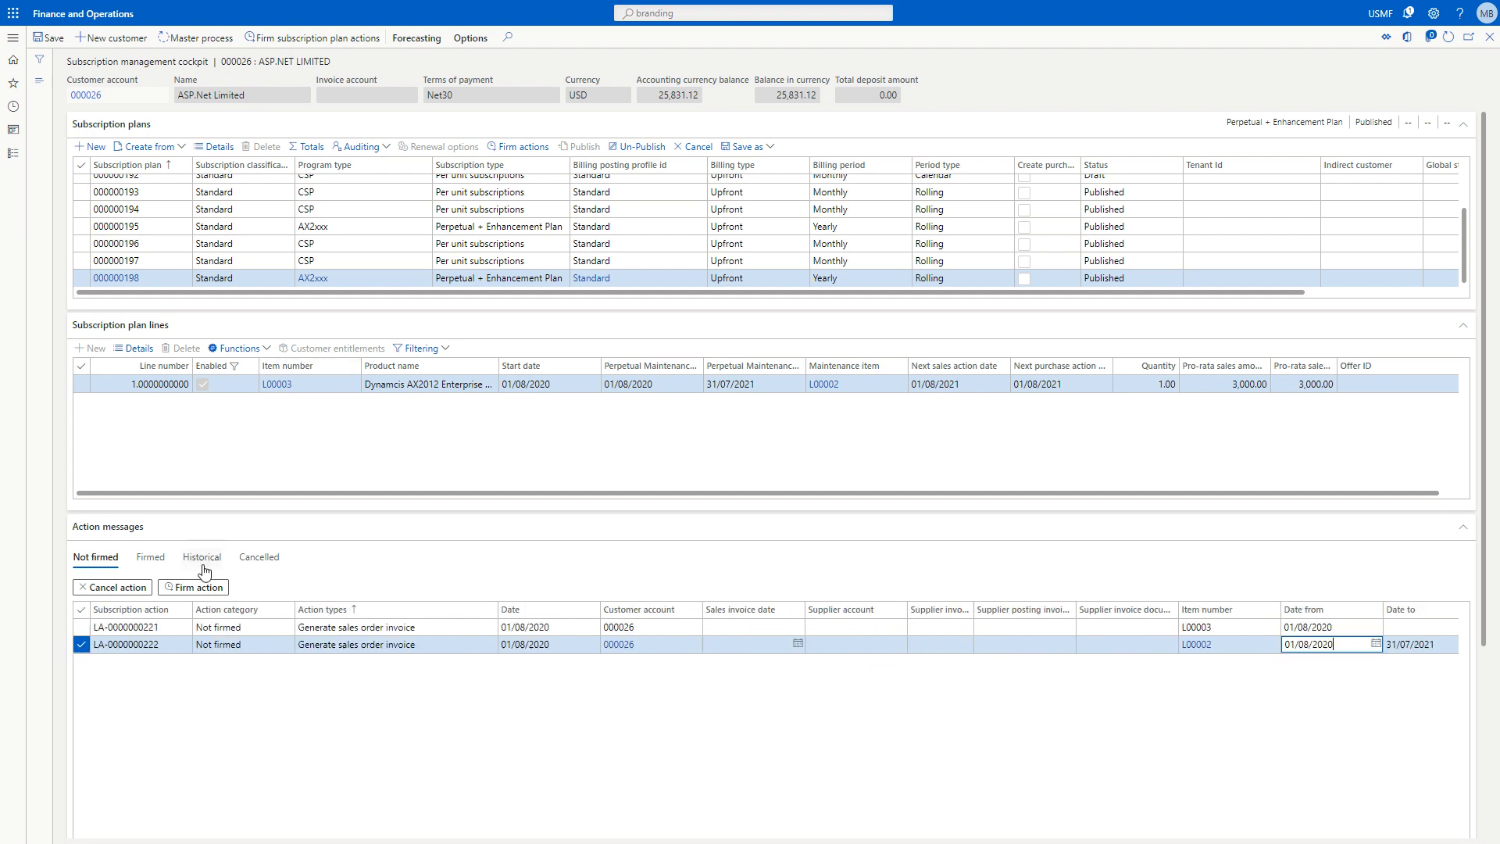